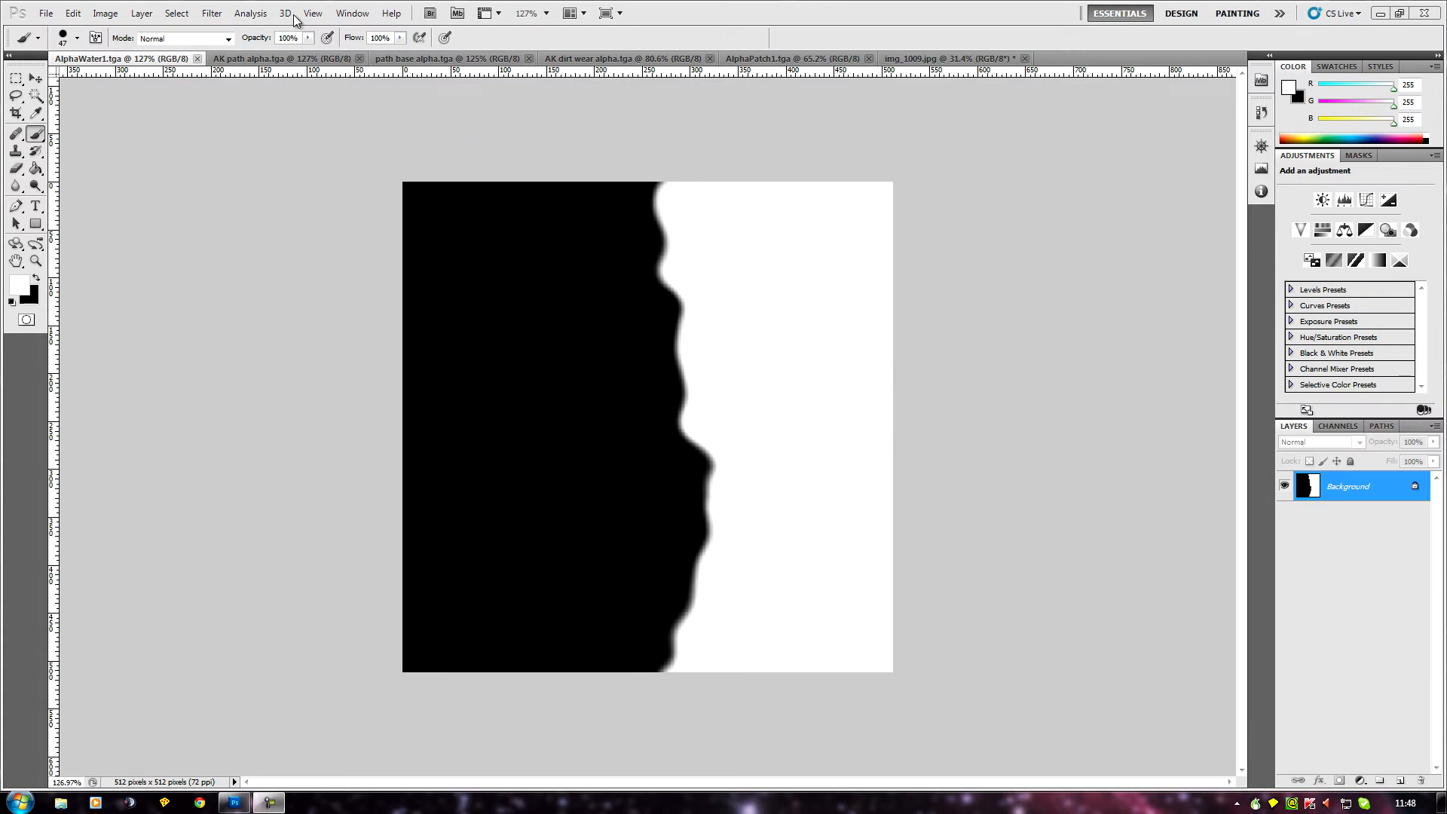
Reapply the last Offset filter, then offset the image again by 0 pixels horizontally and +394 pixels vertically with Wrap Around
left_click(211, 15)
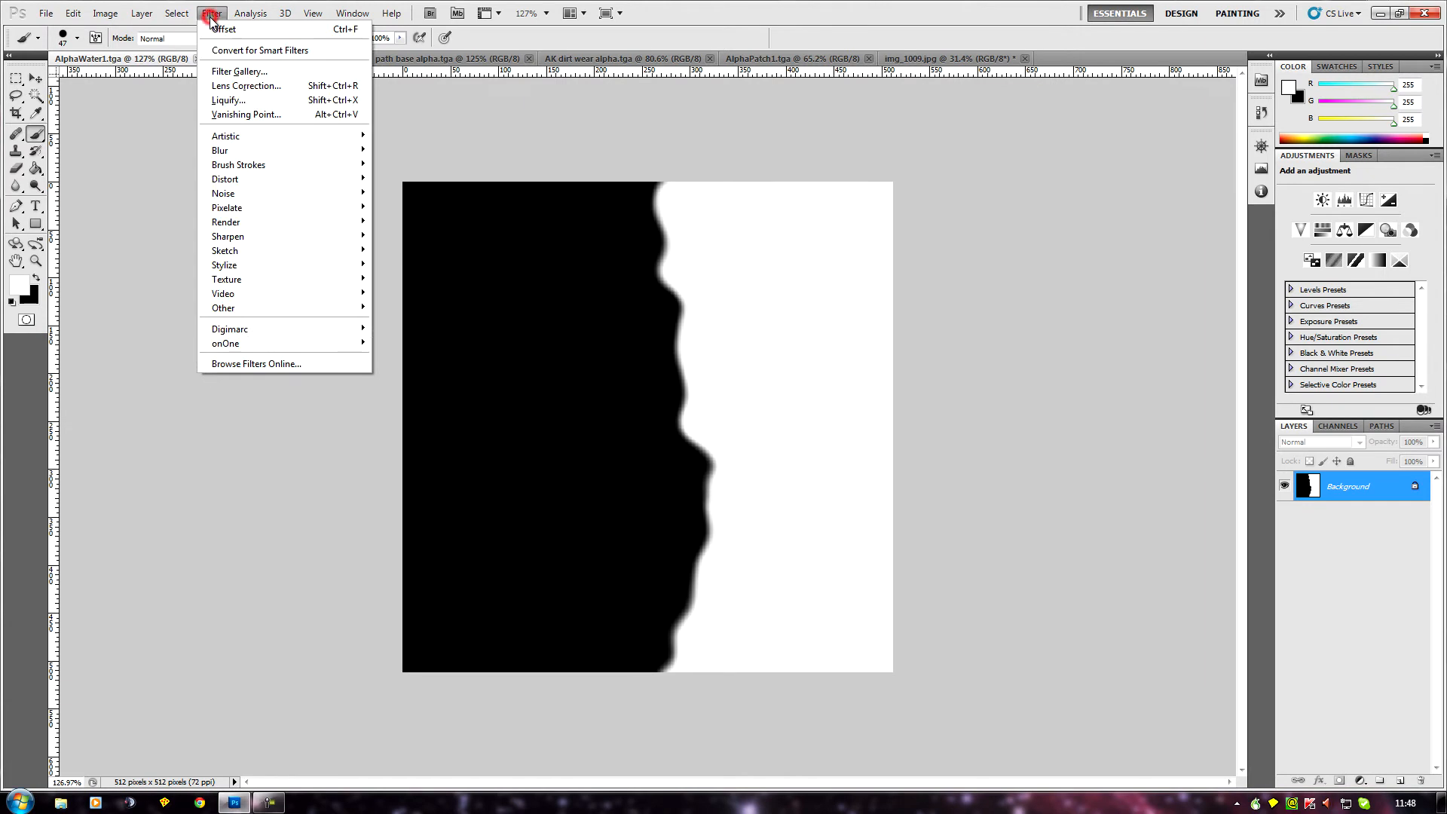
left_click(213, 28)
left_click(209, 15)
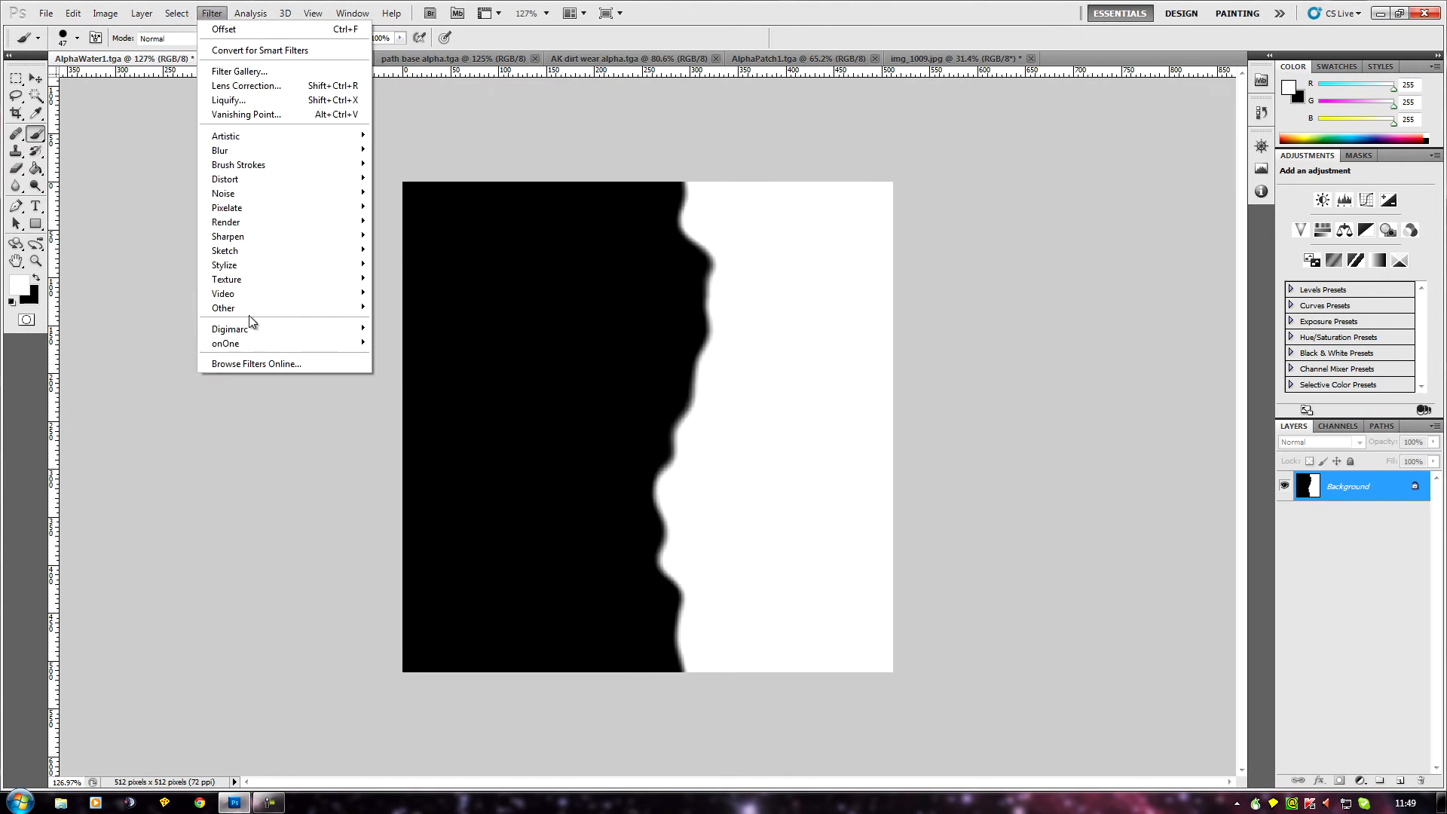
mouse_move(301, 308)
left_click(395, 369)
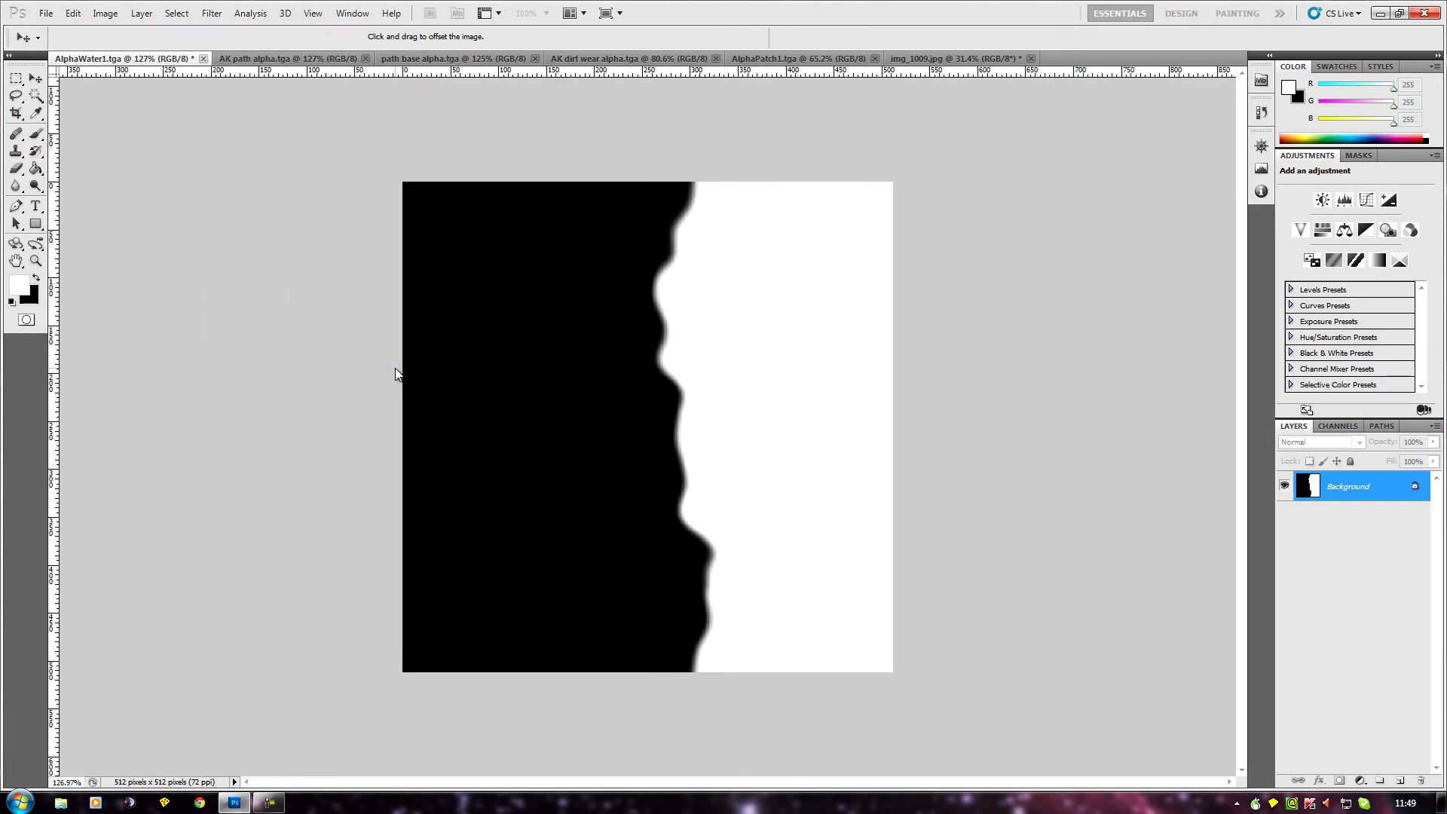
left_click_drag(1011, 263, 1027, 265)
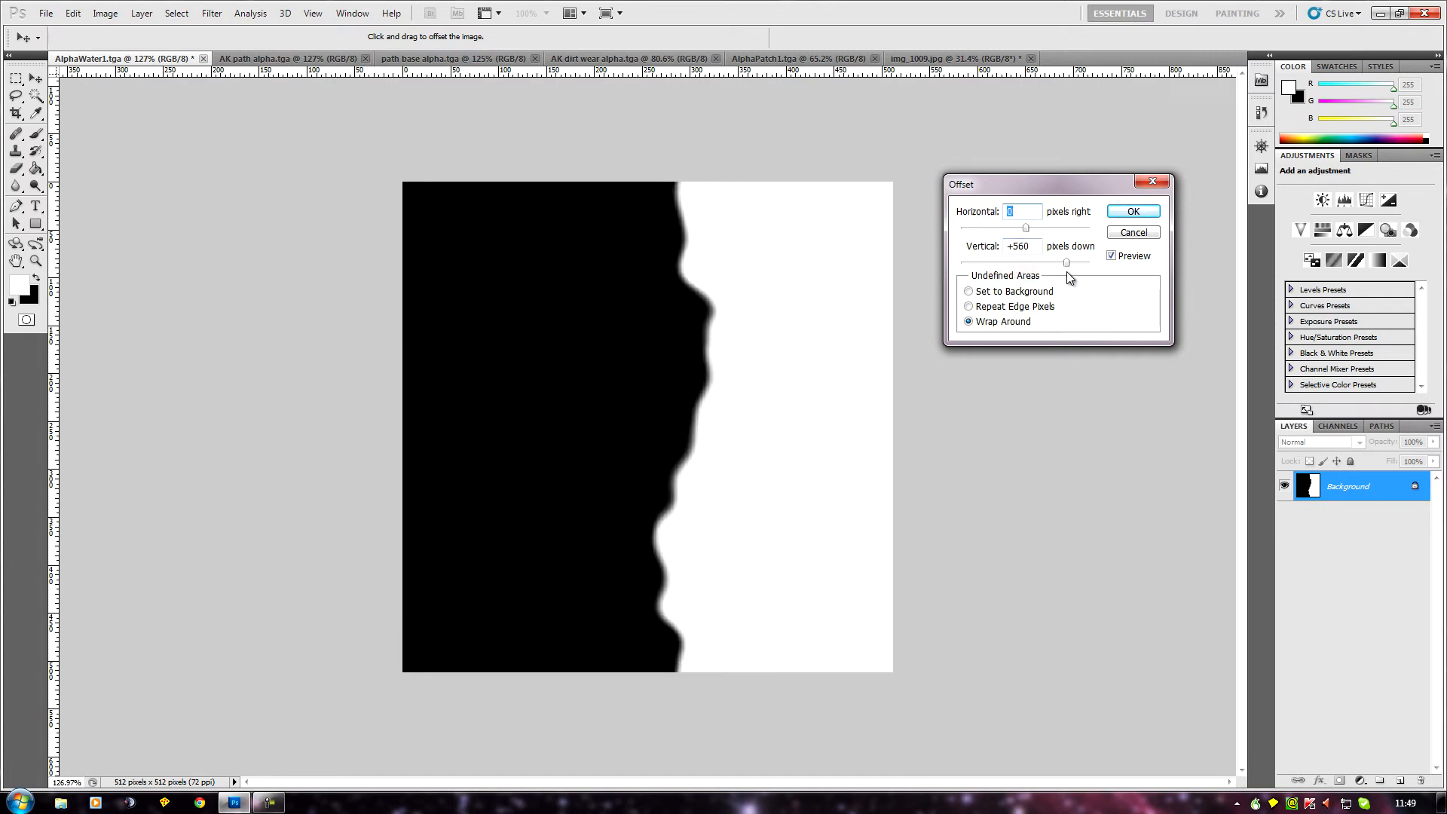
left_click_drag(1043, 268, 1055, 268)
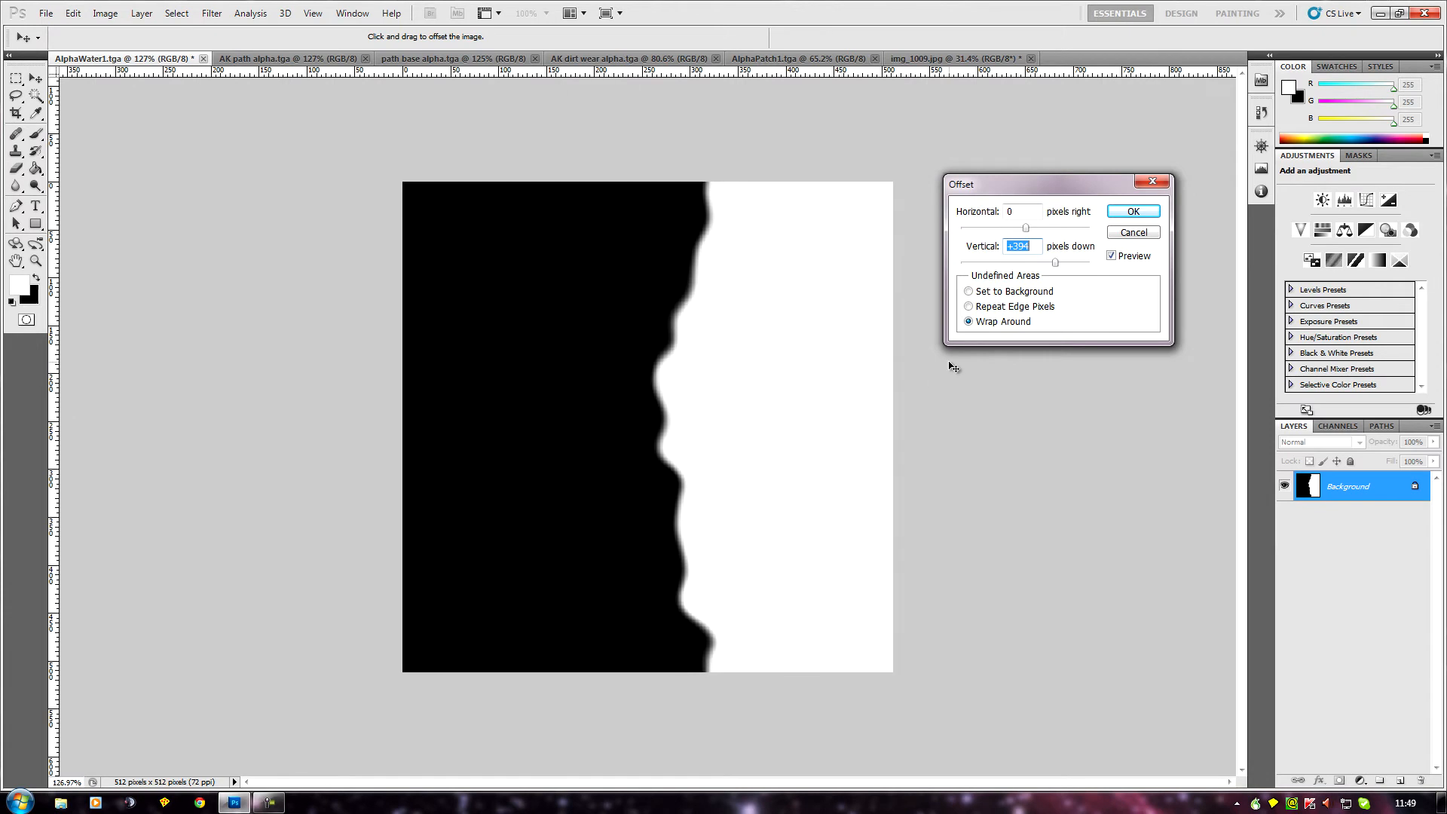
left_click(1133, 212)
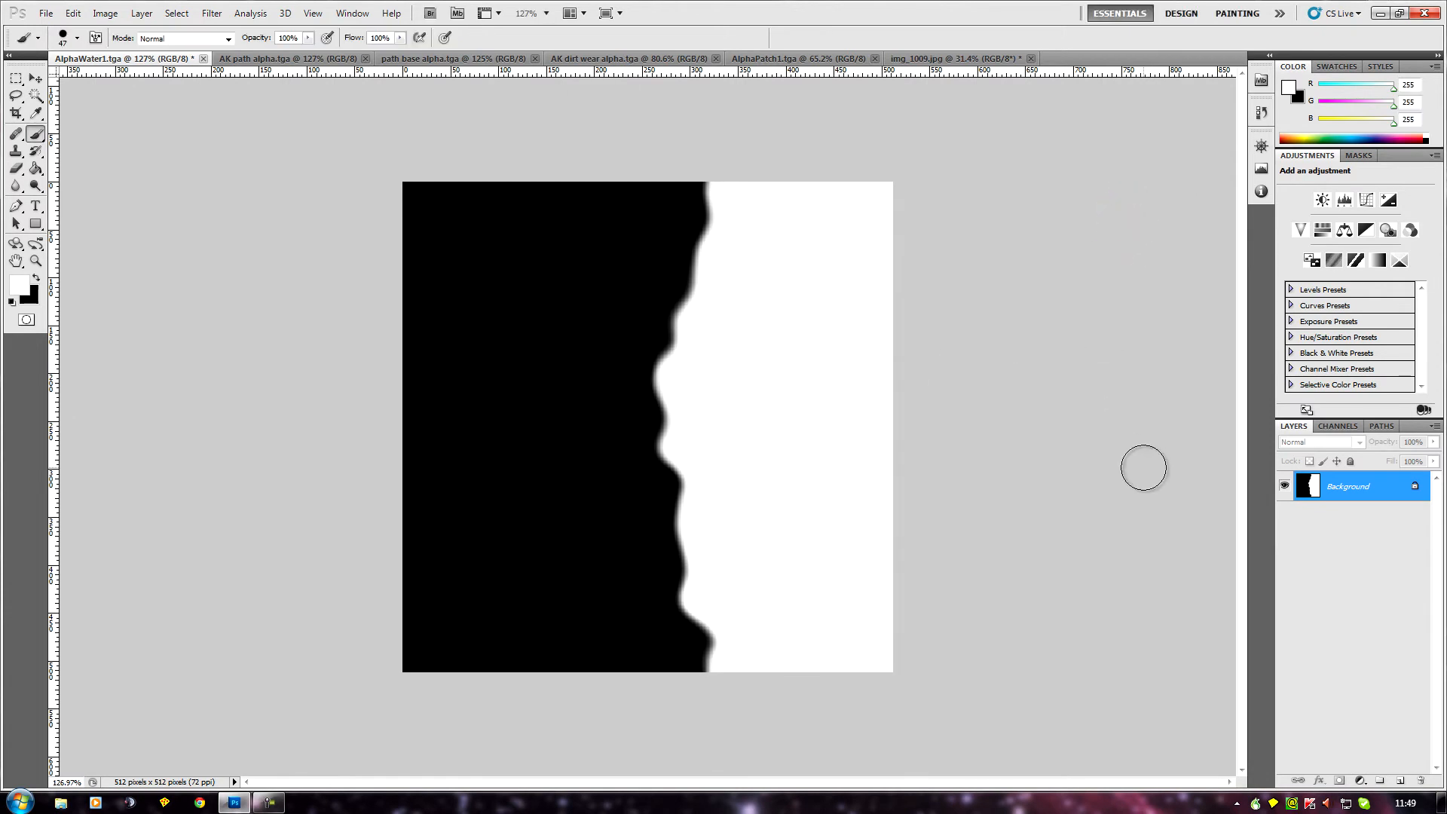
Delete the outdated Alpha 1 channel from AlphaWater1.tga
left_click(1340, 426)
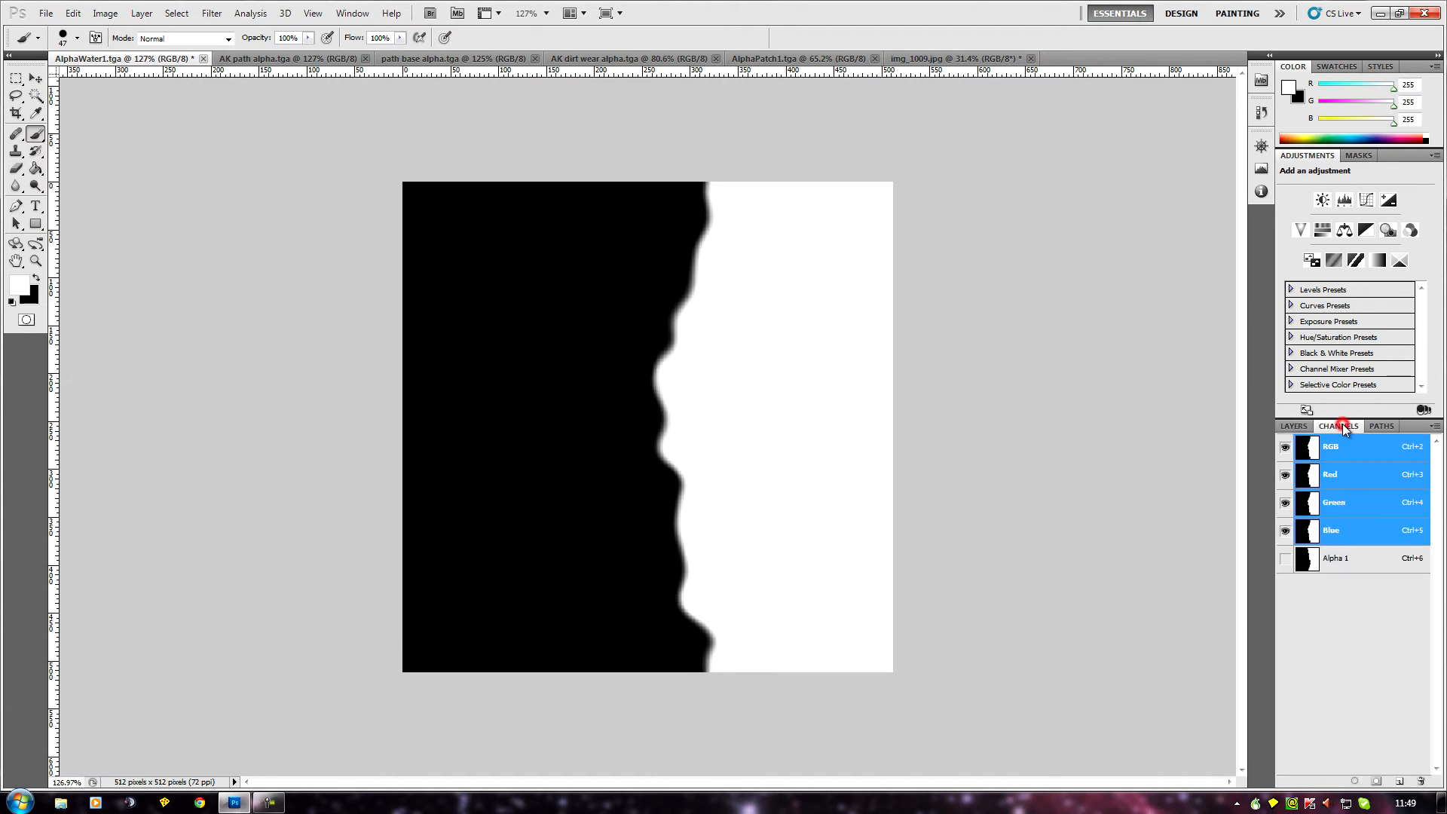
left_click(1350, 566)
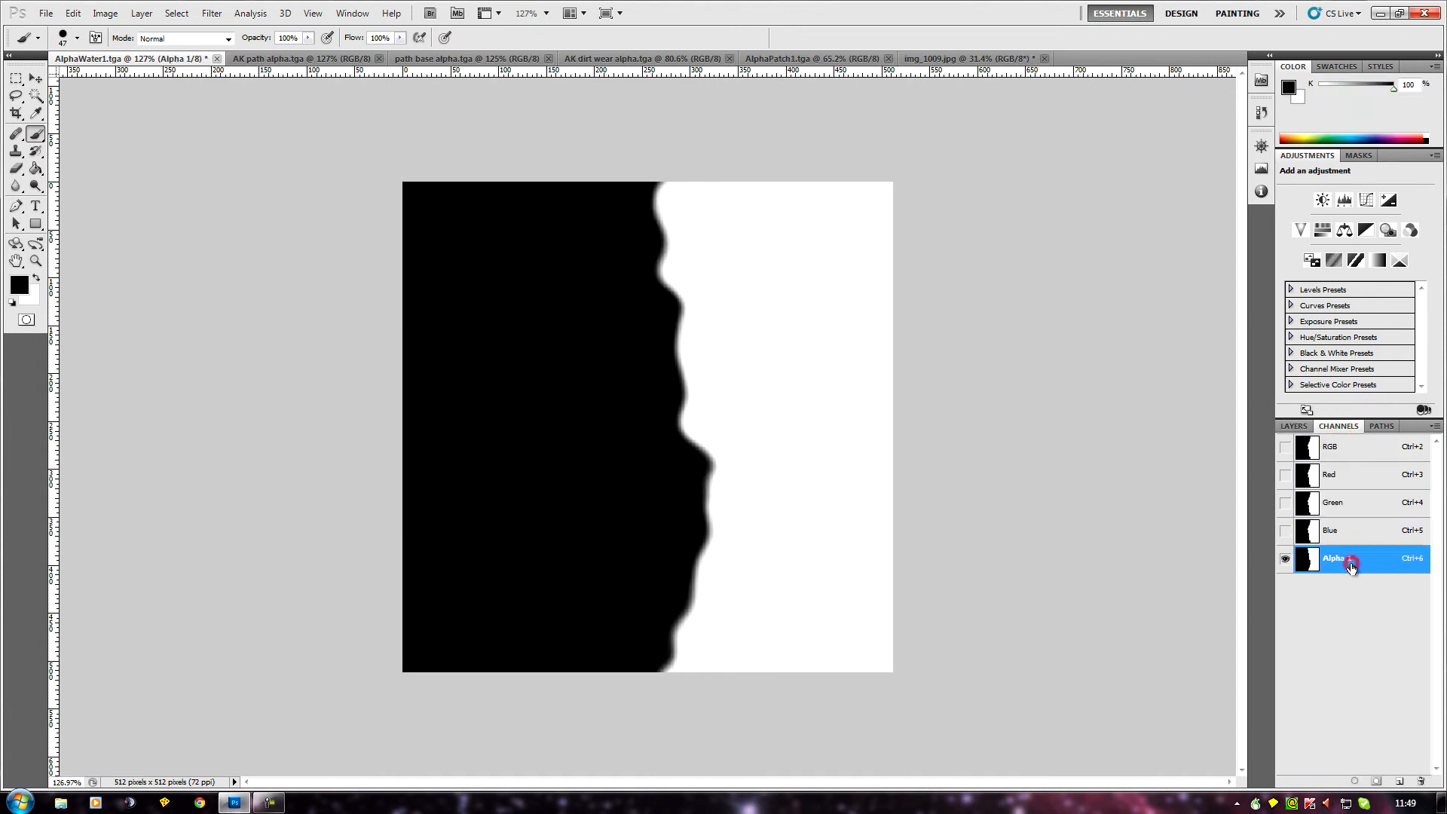
left_click(1421, 782)
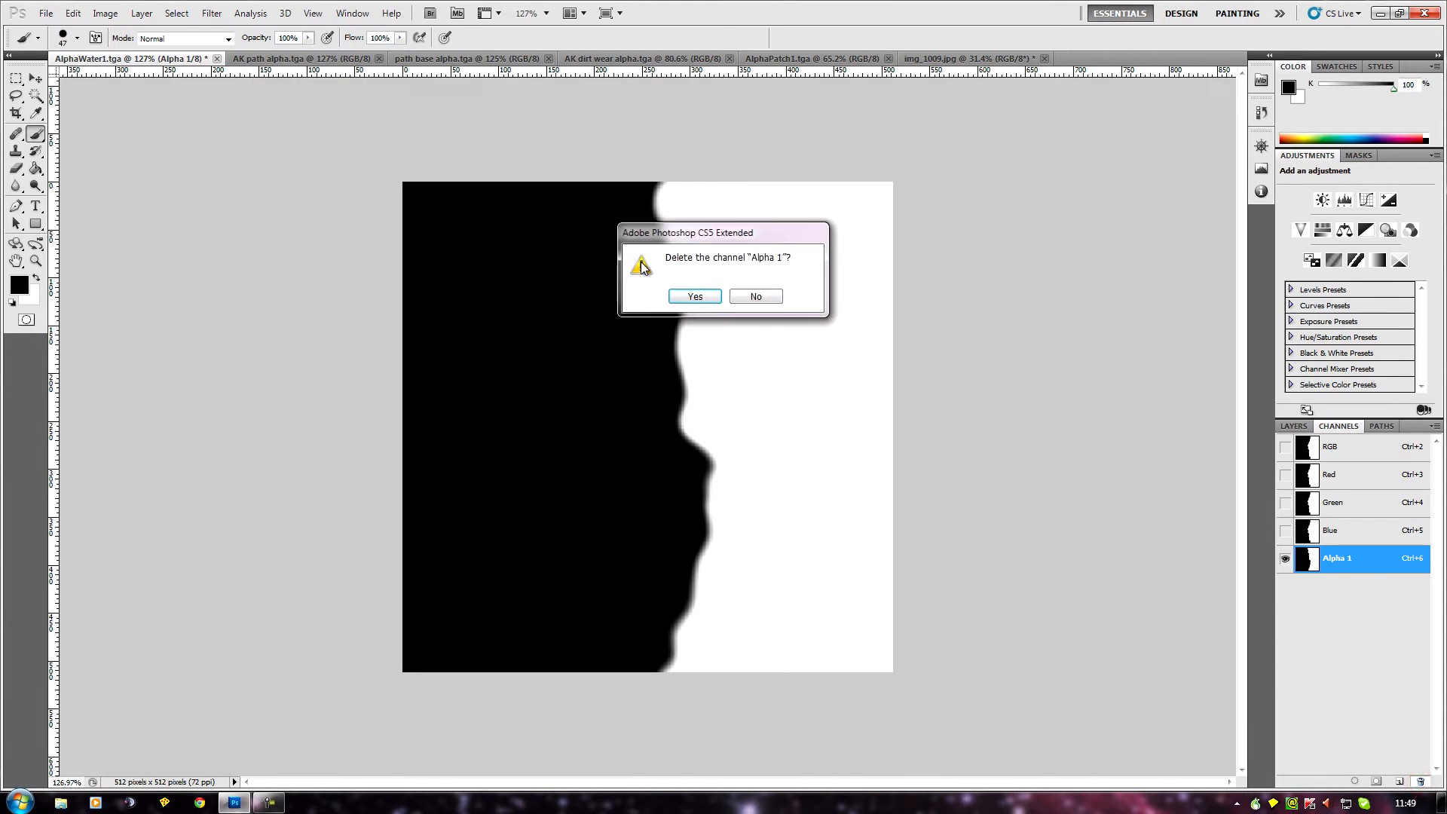
left_click(689, 297)
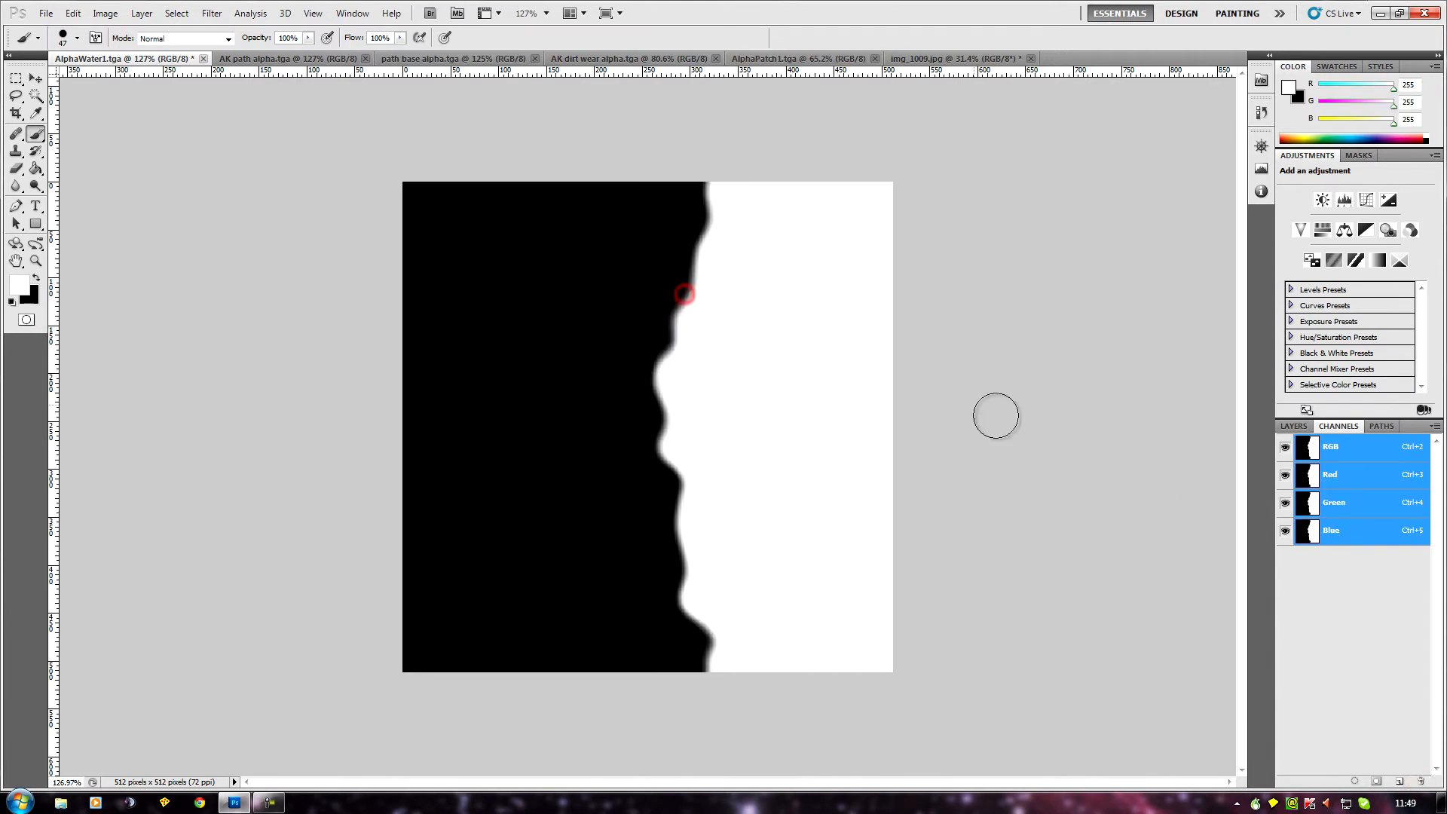
Select the entire Background layer and copy it
left_click(1294, 426)
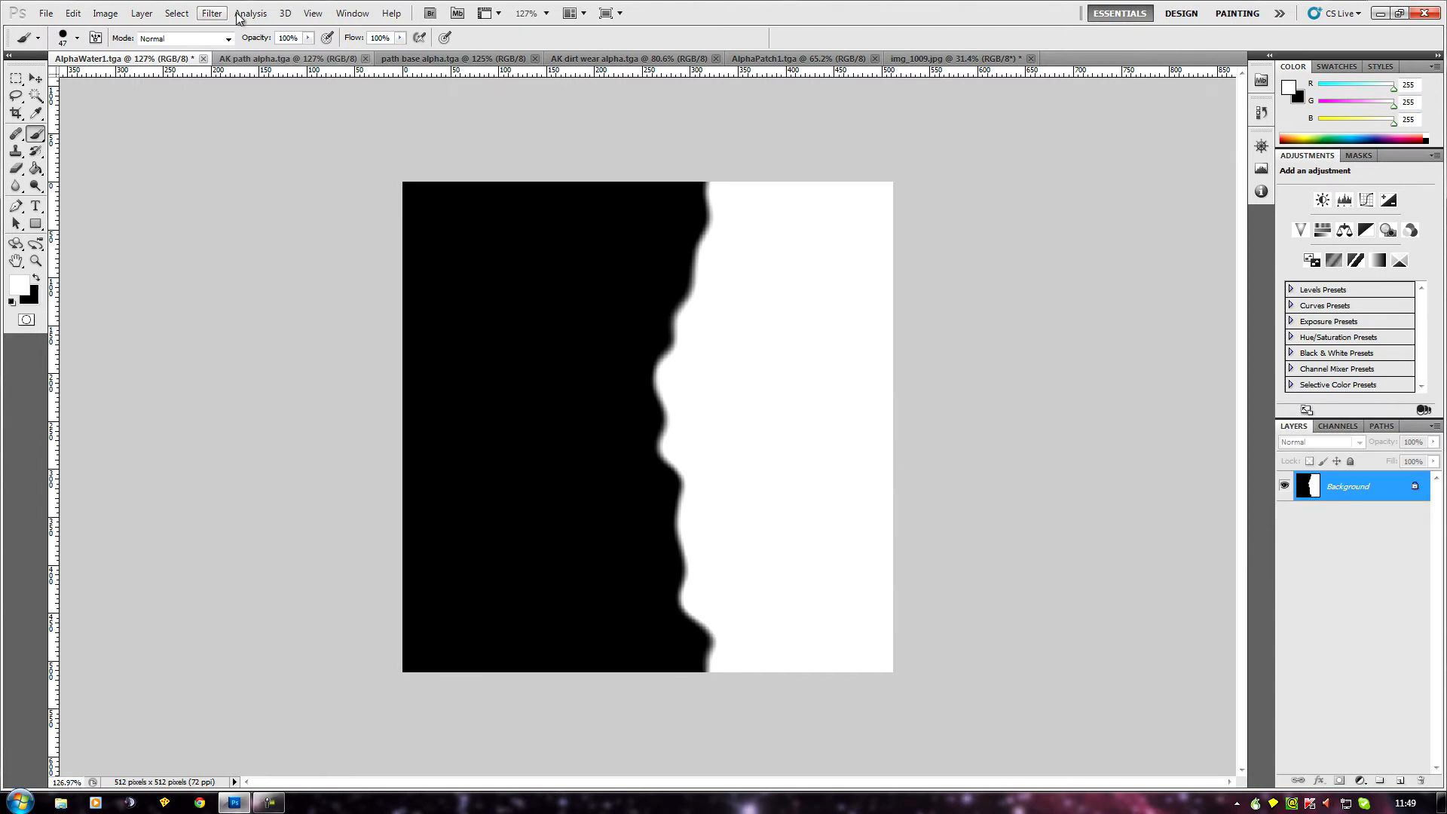
left_click(176, 13)
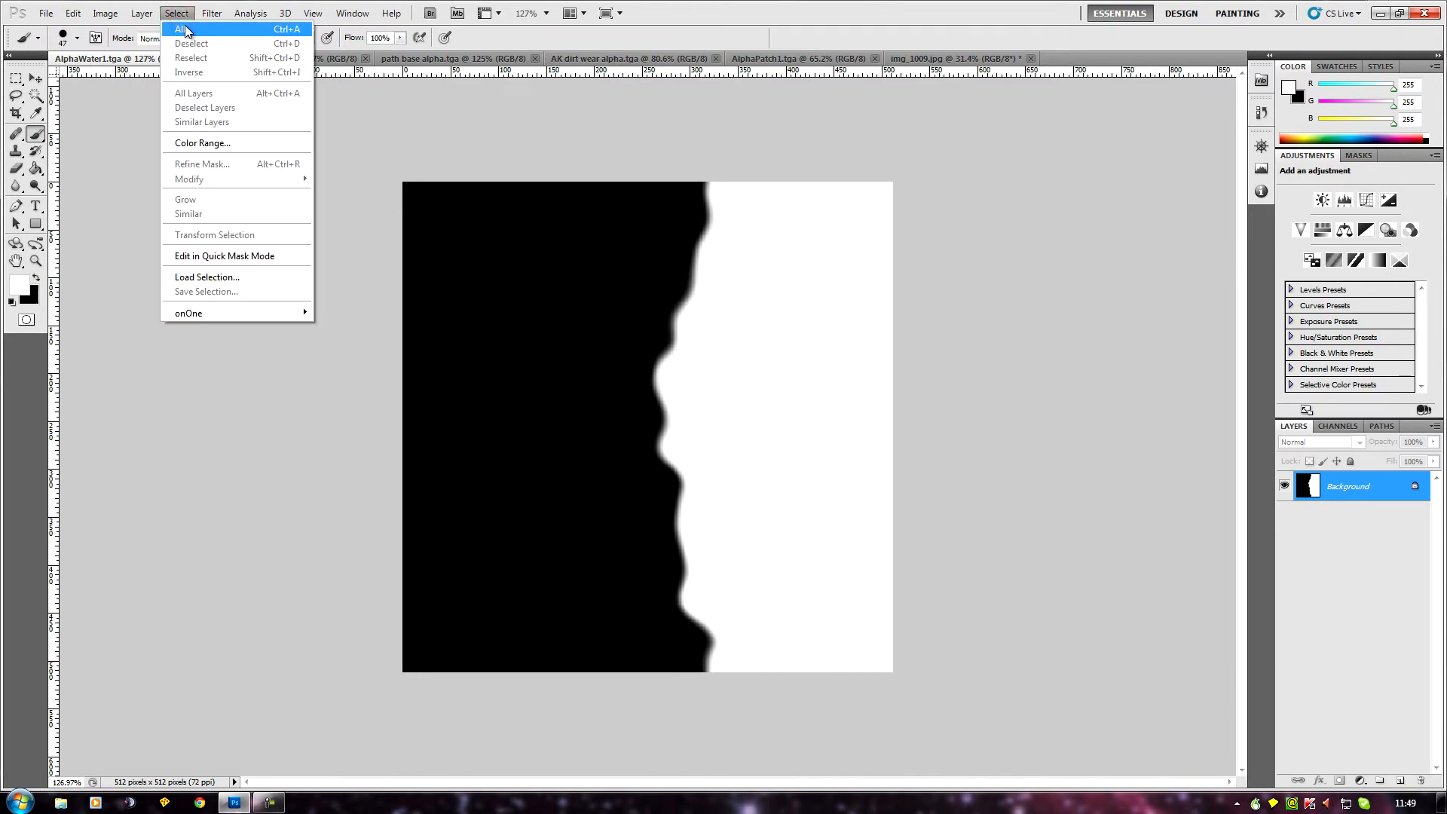
left_click(187, 30)
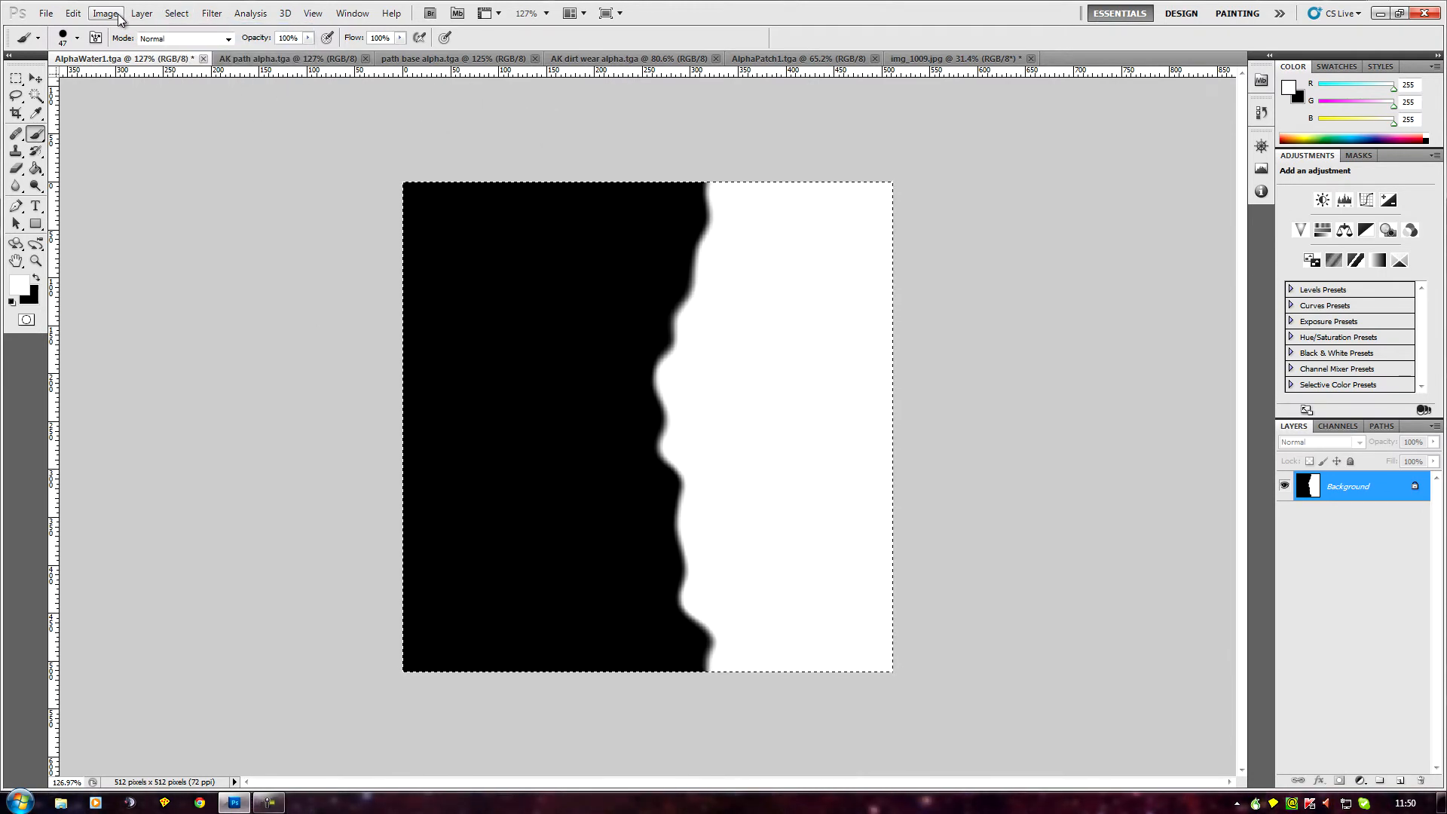
left_click(73, 13)
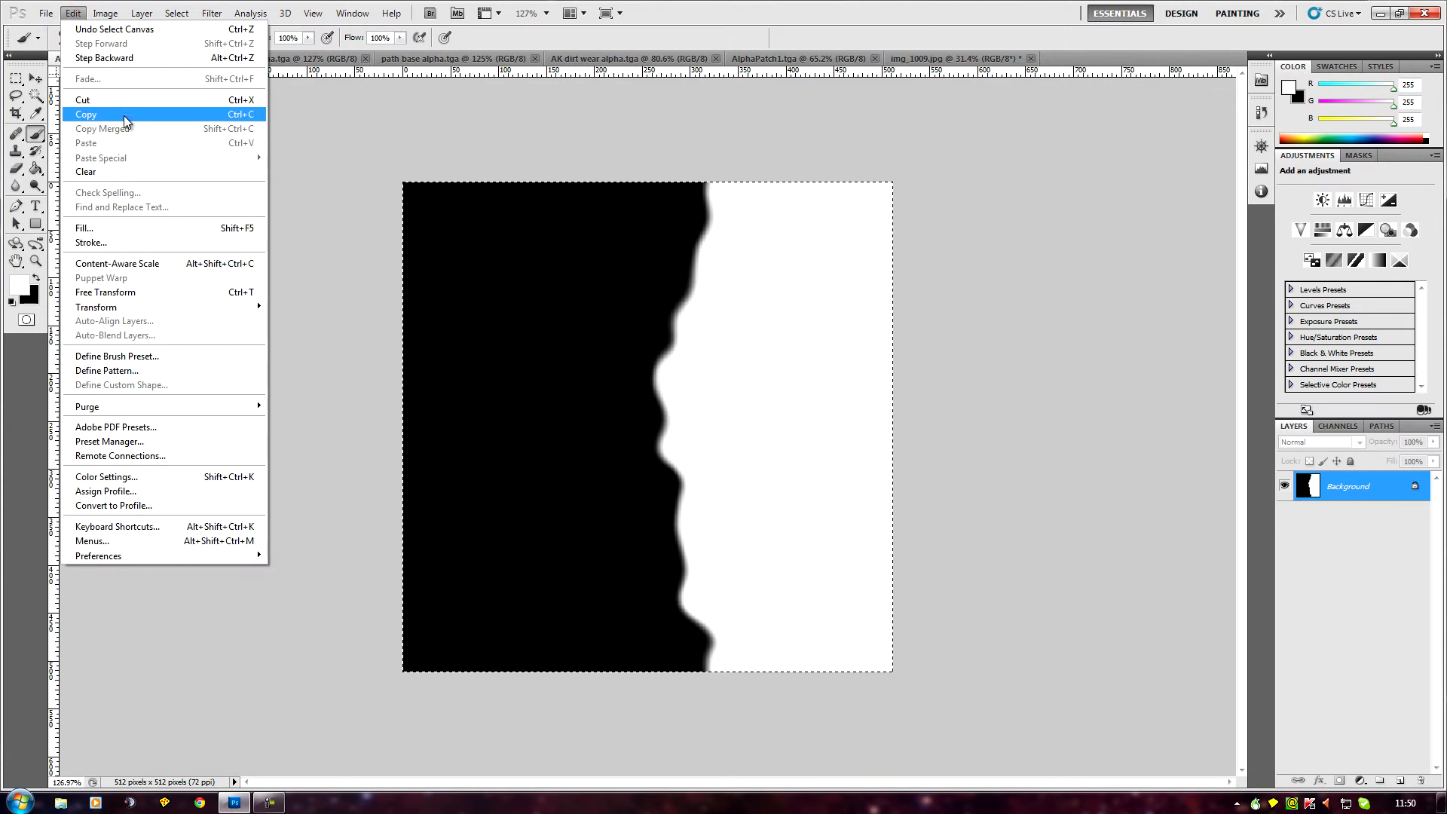
left_click(123, 114)
Save the selection as a new alpha channel and paste the copied black-and-white image into it
left_click(1331, 427)
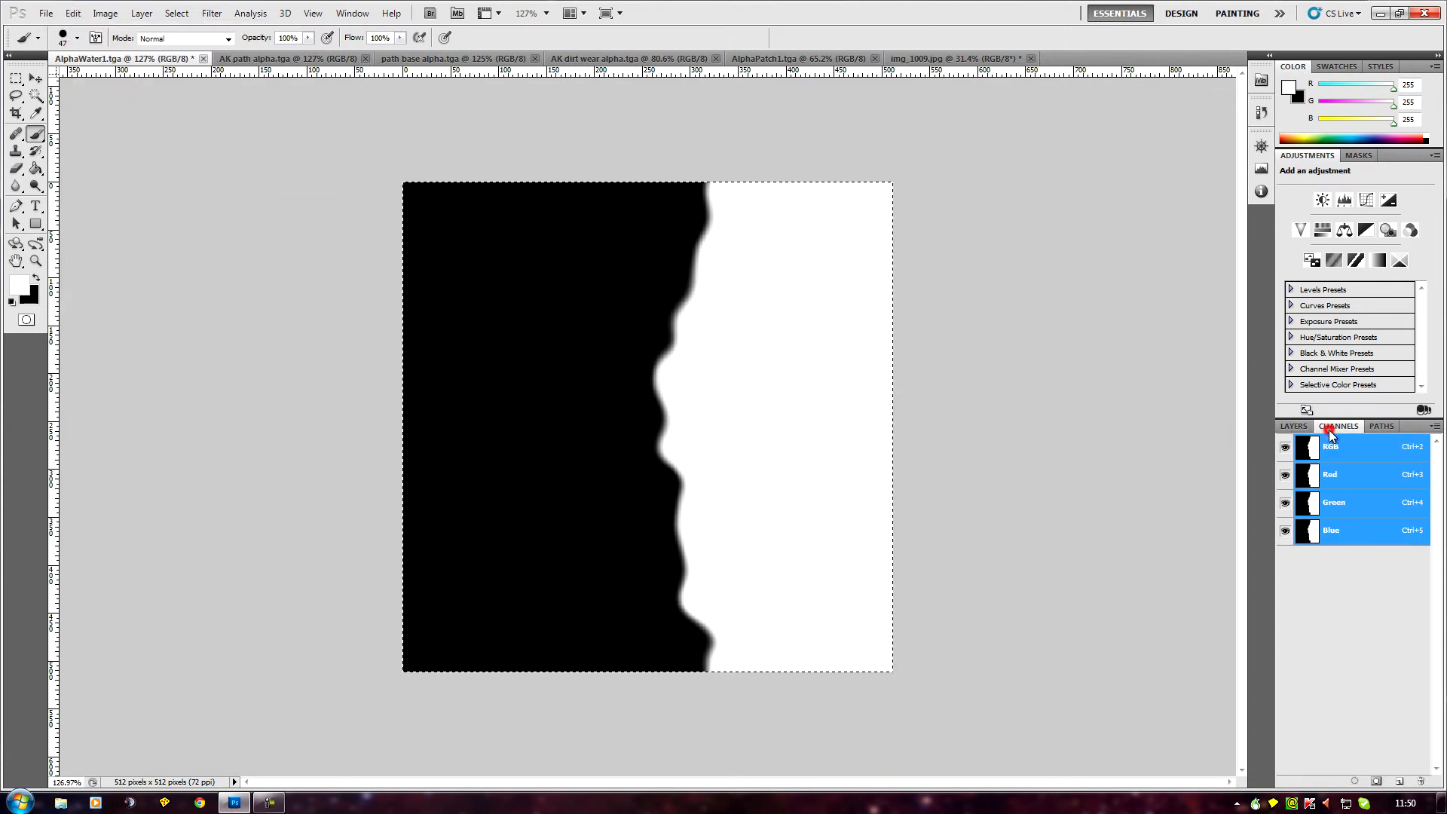
left_click(1377, 782)
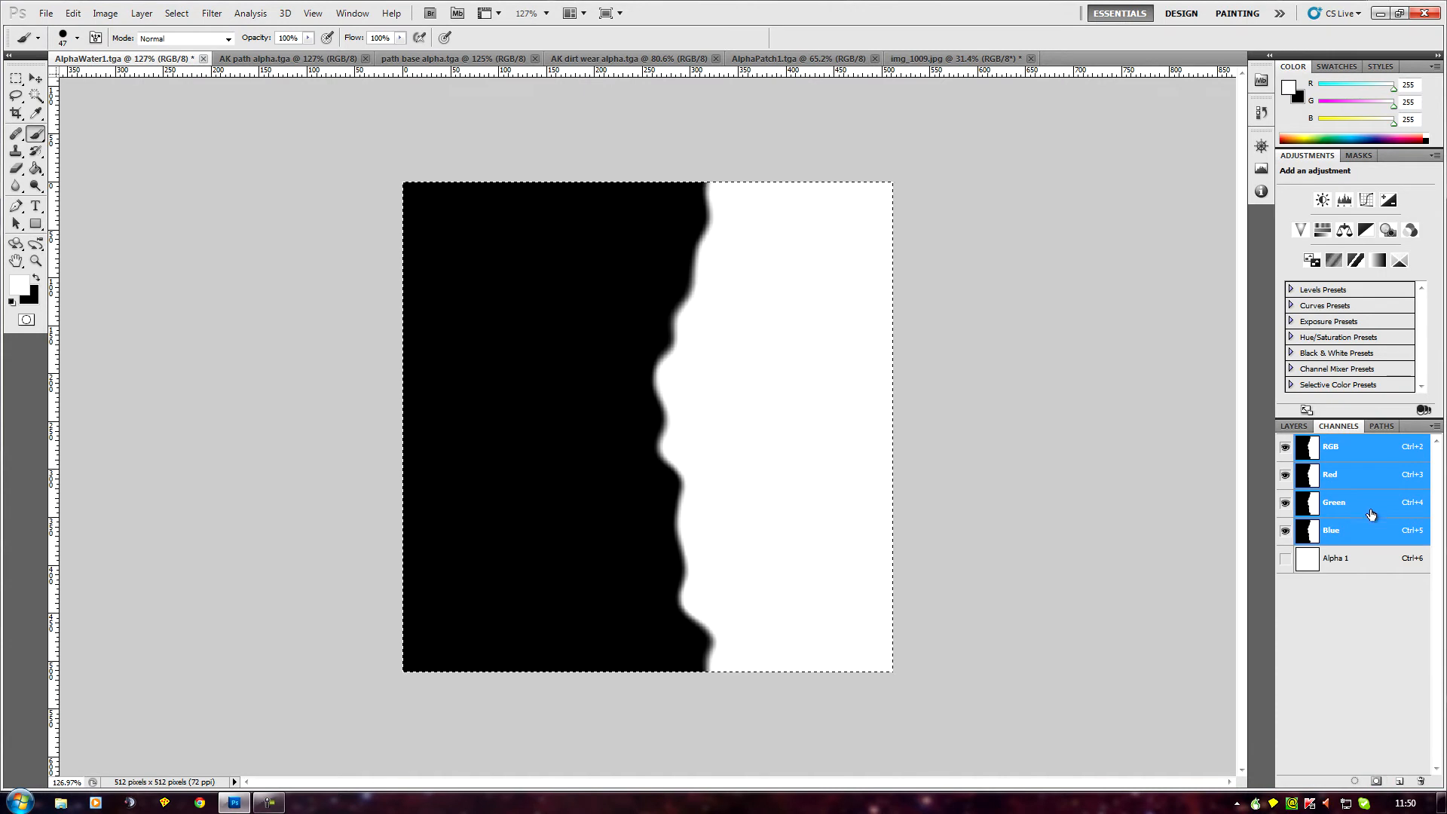
left_click(1354, 559)
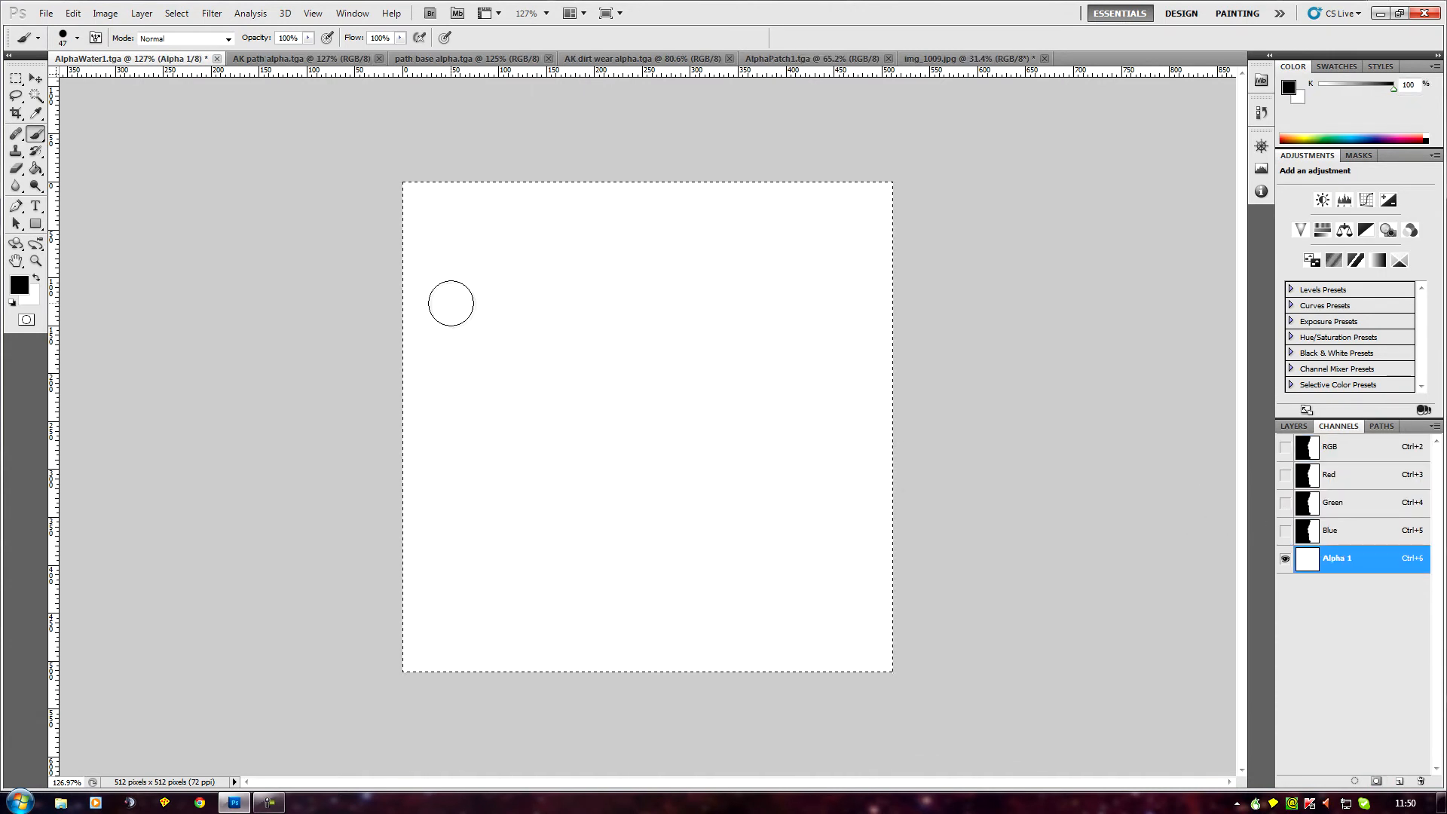
left_click(73, 15)
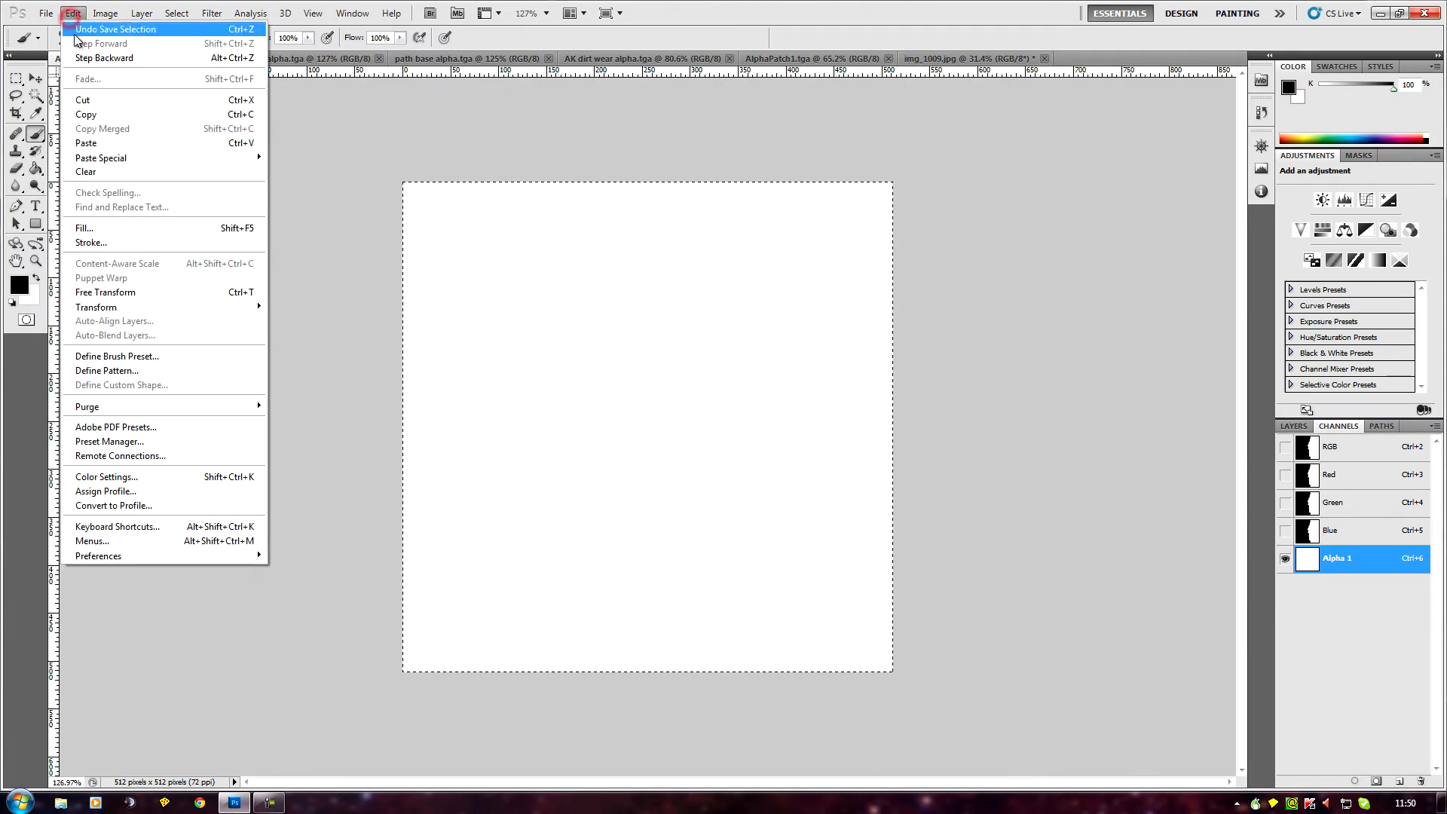
left_click(138, 142)
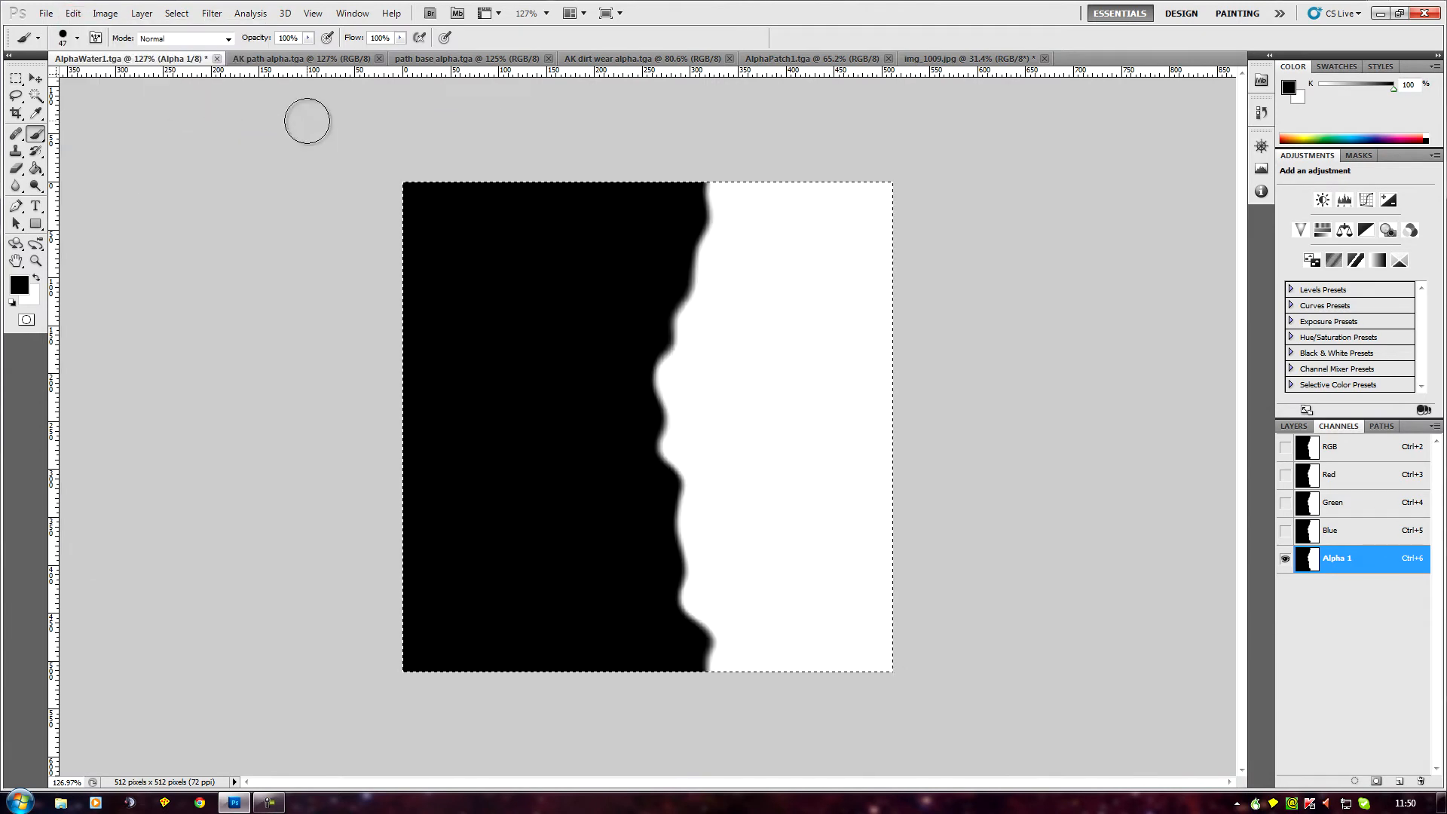
Deselect the canvas and make the composite RGB channel active again, returning to the layers view
left_click(177, 14)
left_click(192, 44)
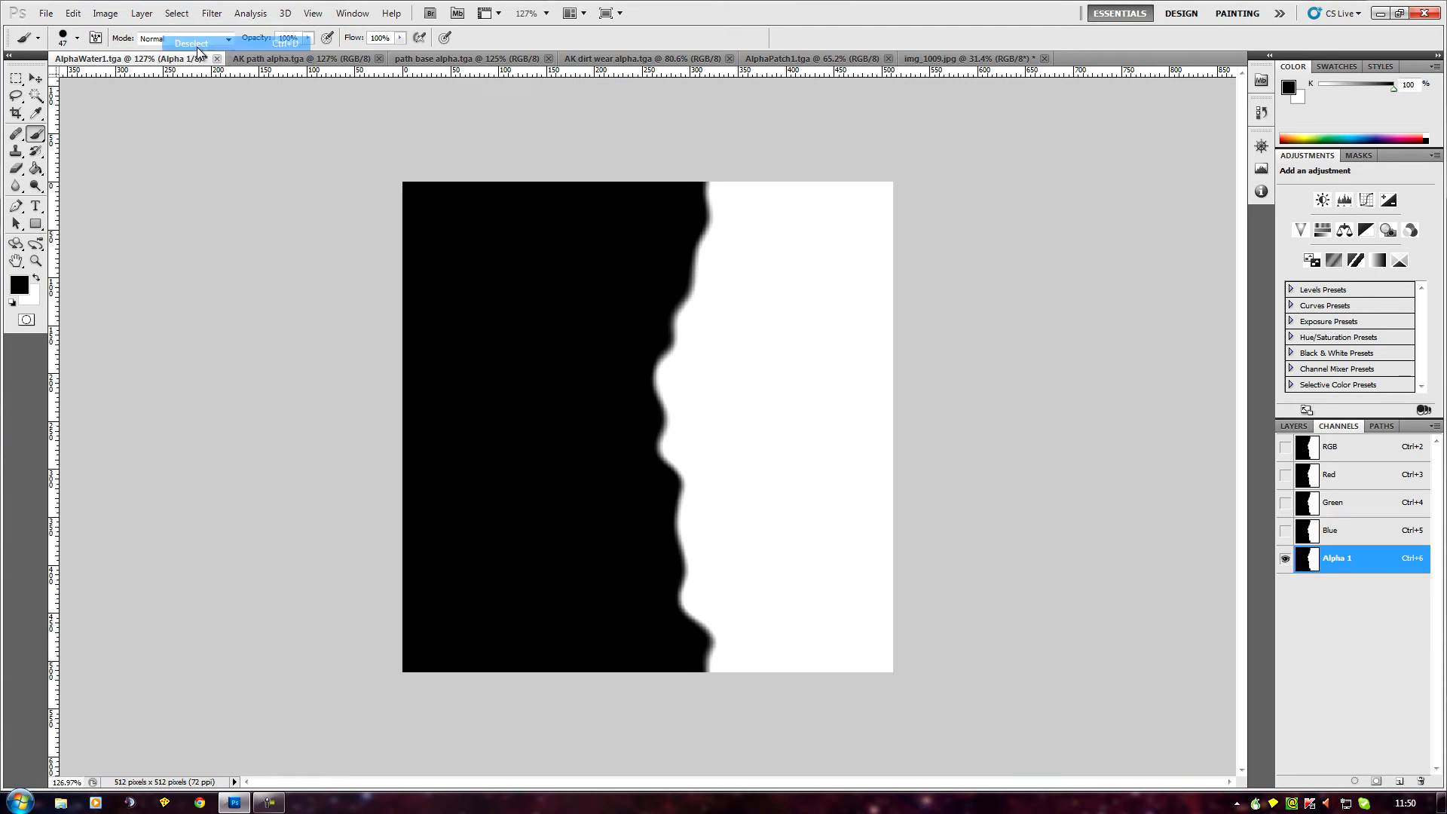
left_click(1339, 446)
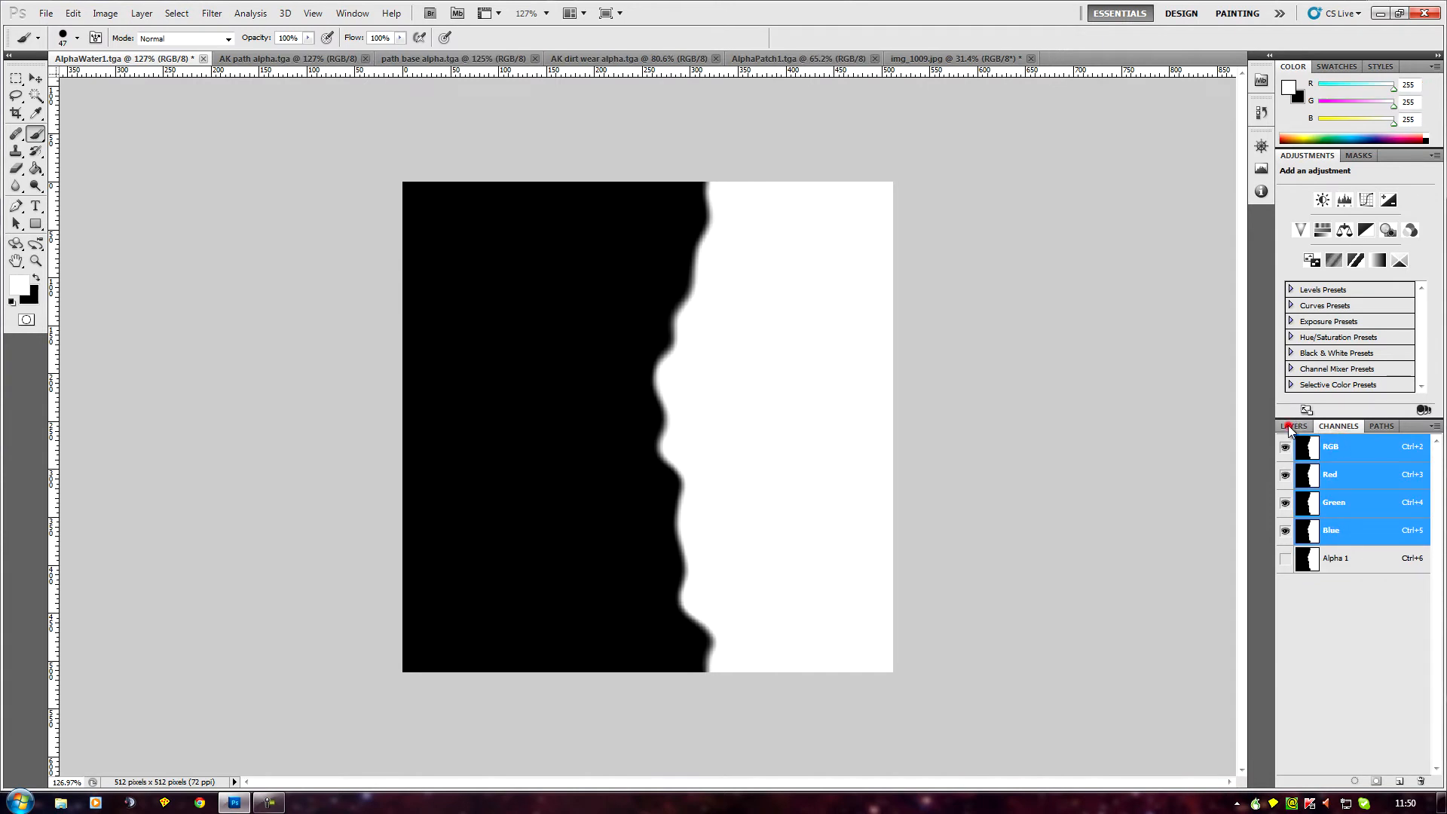
left_click(1289, 426)
left_click(1344, 428)
left_click(1286, 425)
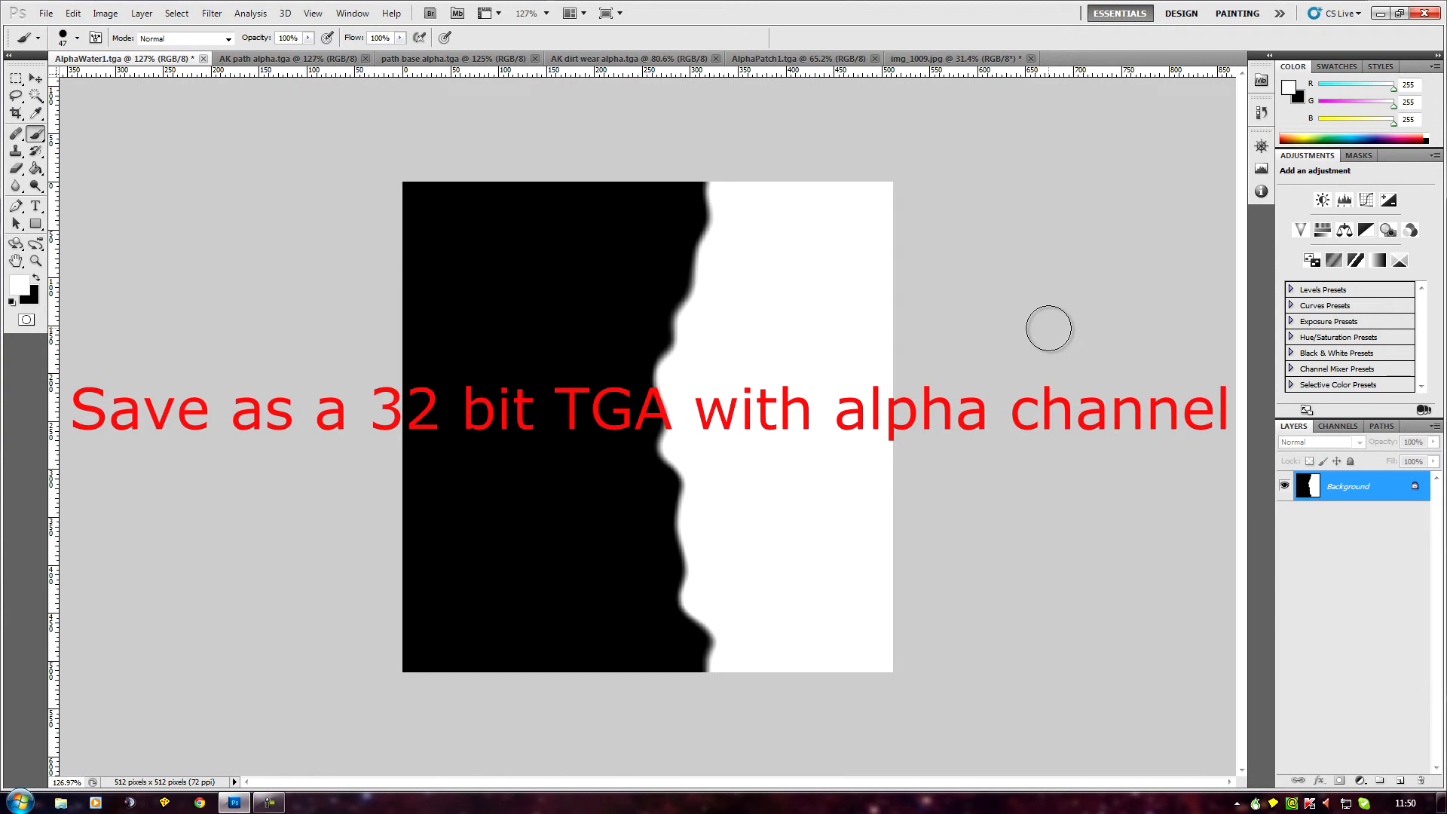
Examine the grassy path edges in AK path alpha.tga and the wheel-track pattern in path base alpha.tga
scroll(1048, 328, "down", 3)
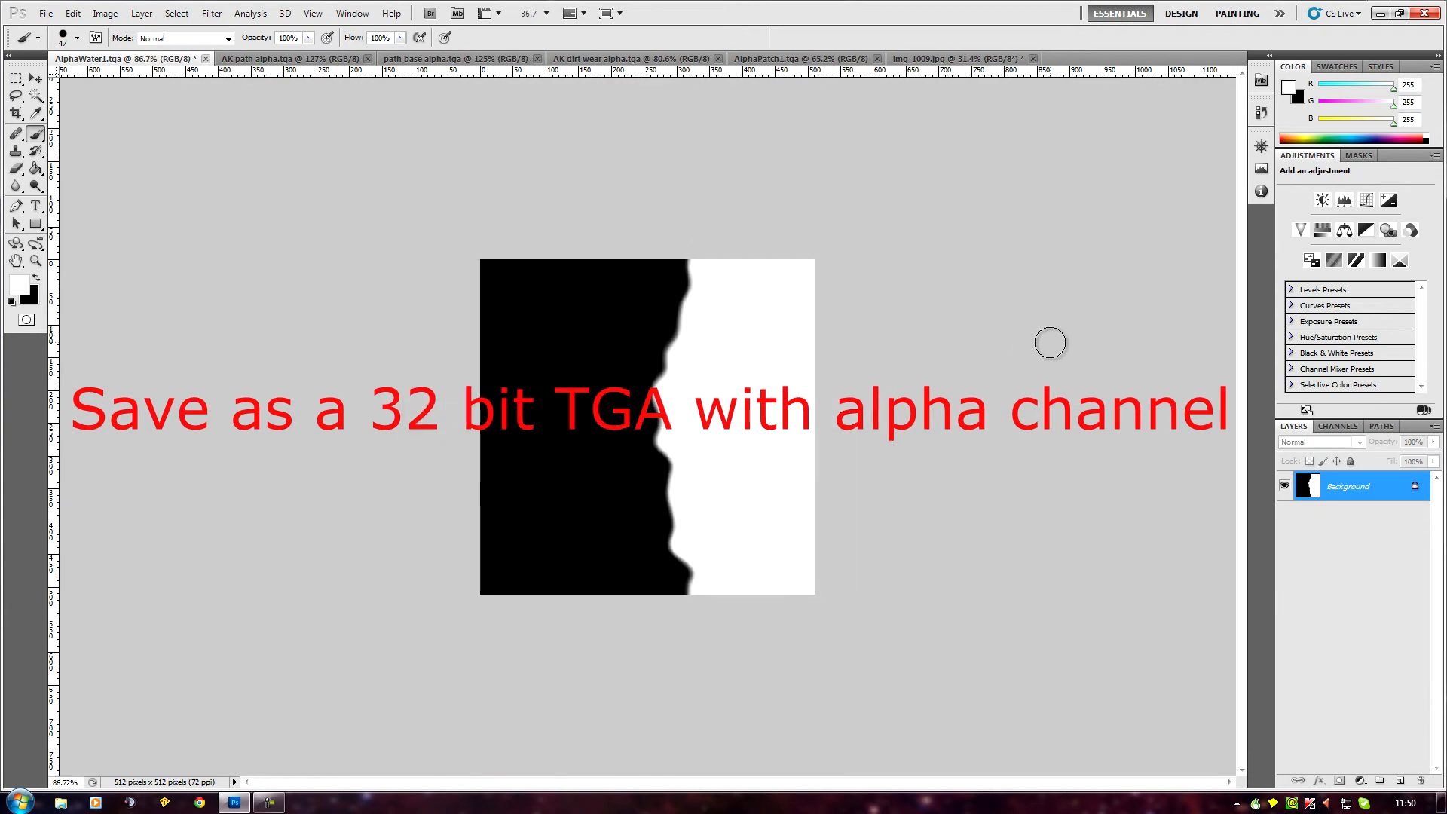
left_click(264, 60)
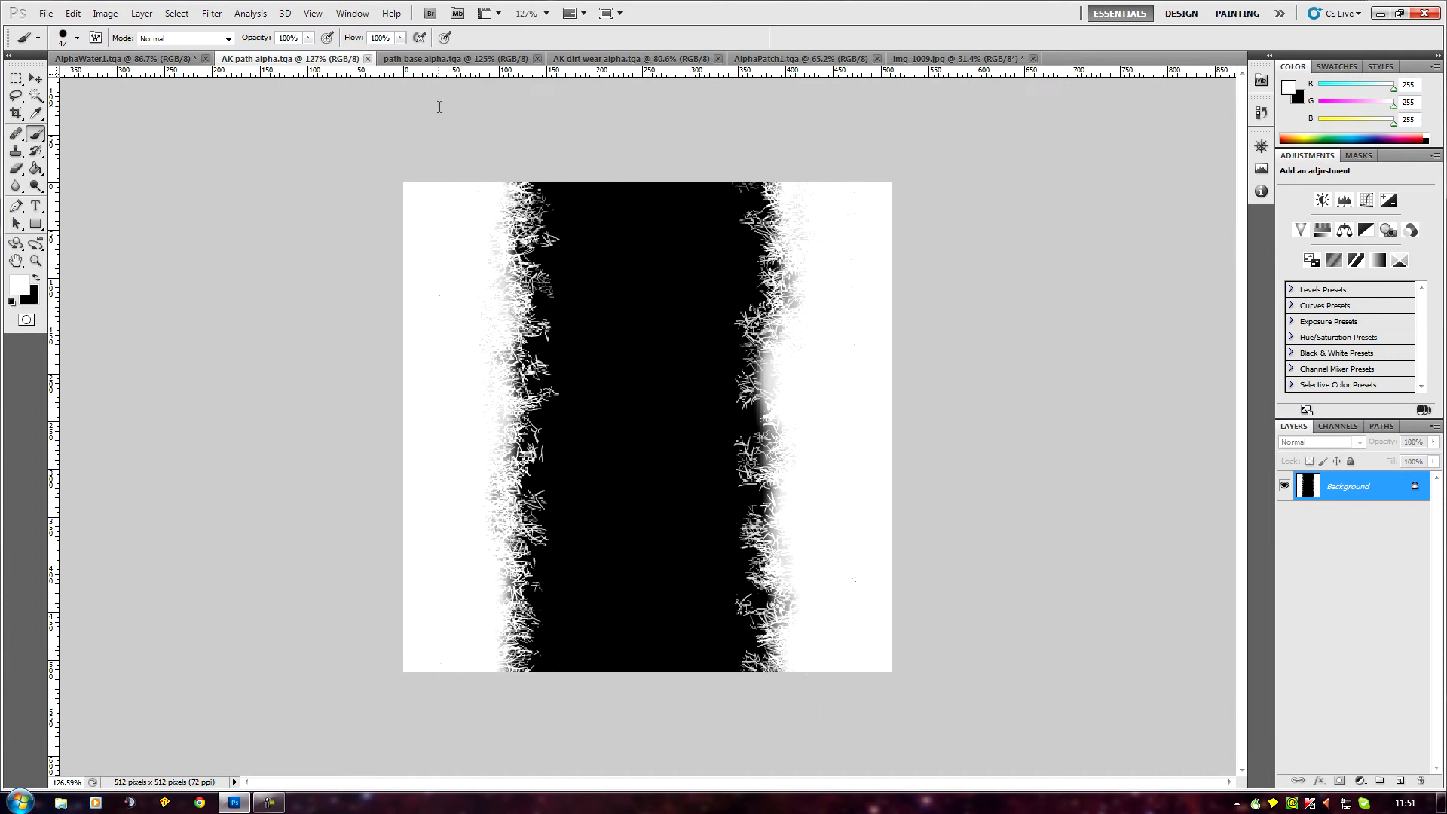
left_click(452, 58)
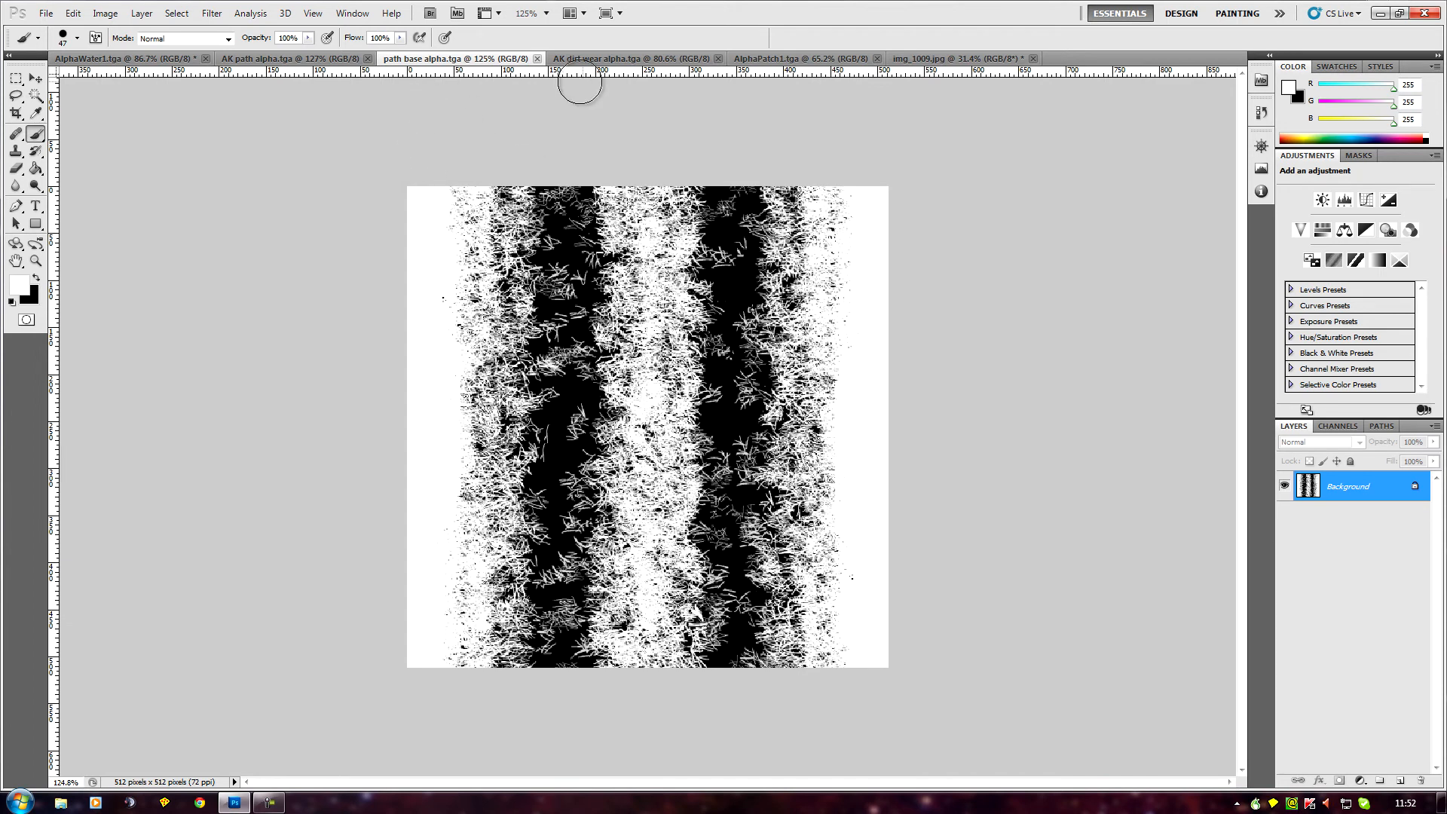
Examine the small black spots and their soft edges in AK dirt wear alpha.tga, up close and as a whole
left_click(636, 58)
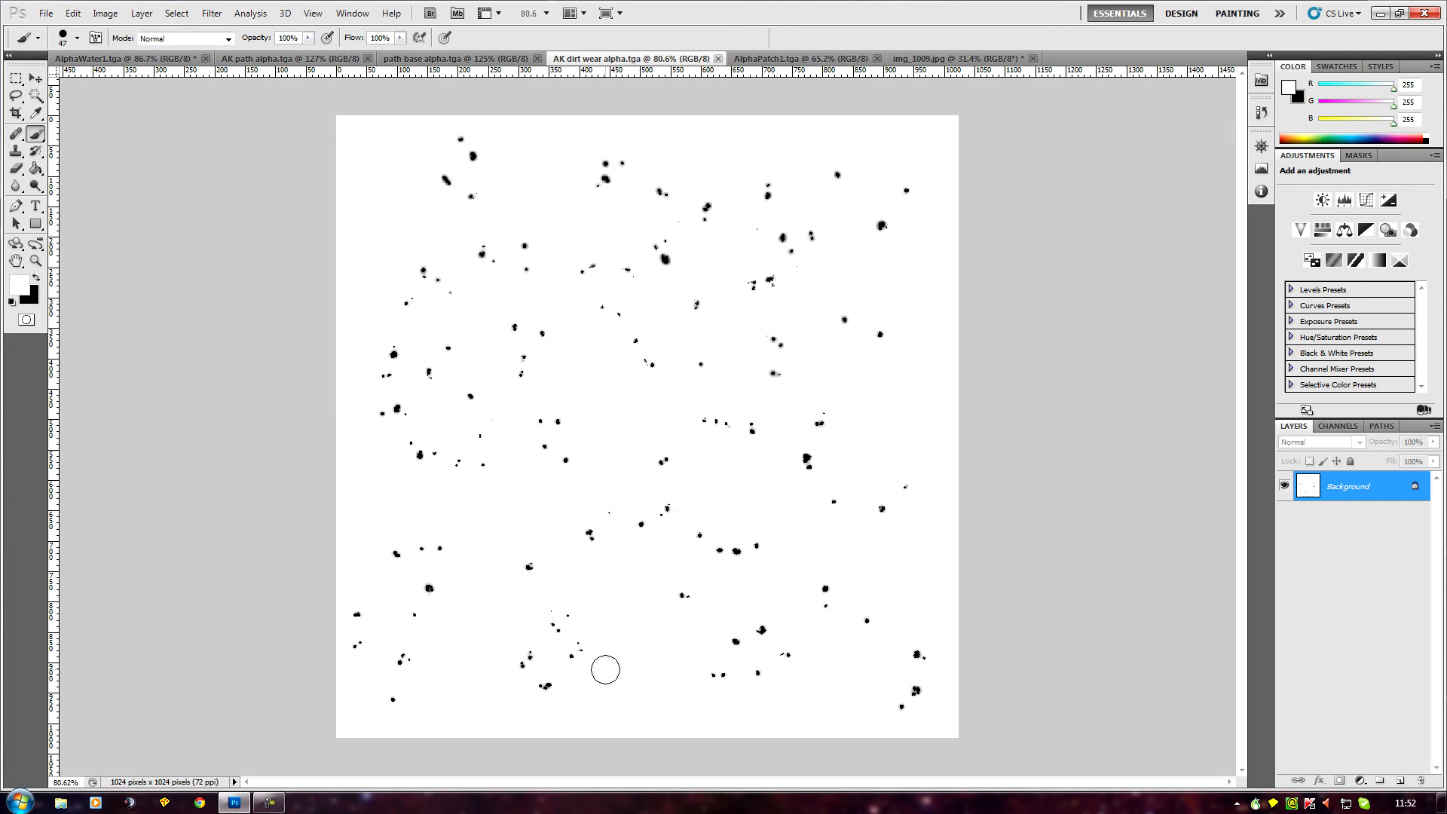
scroll(496, 621, "up", 10)
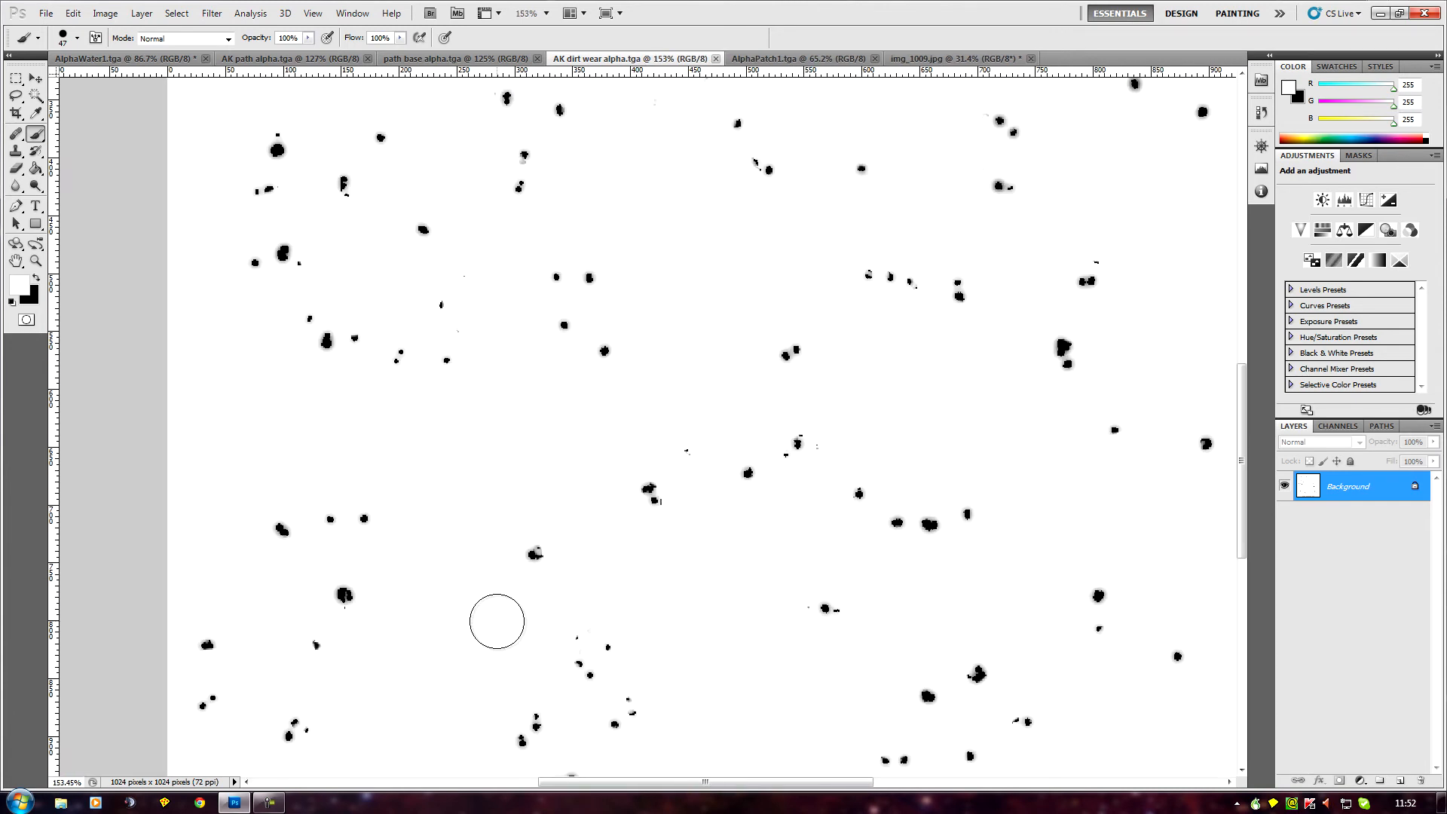
scroll(497, 621, "down", 7)
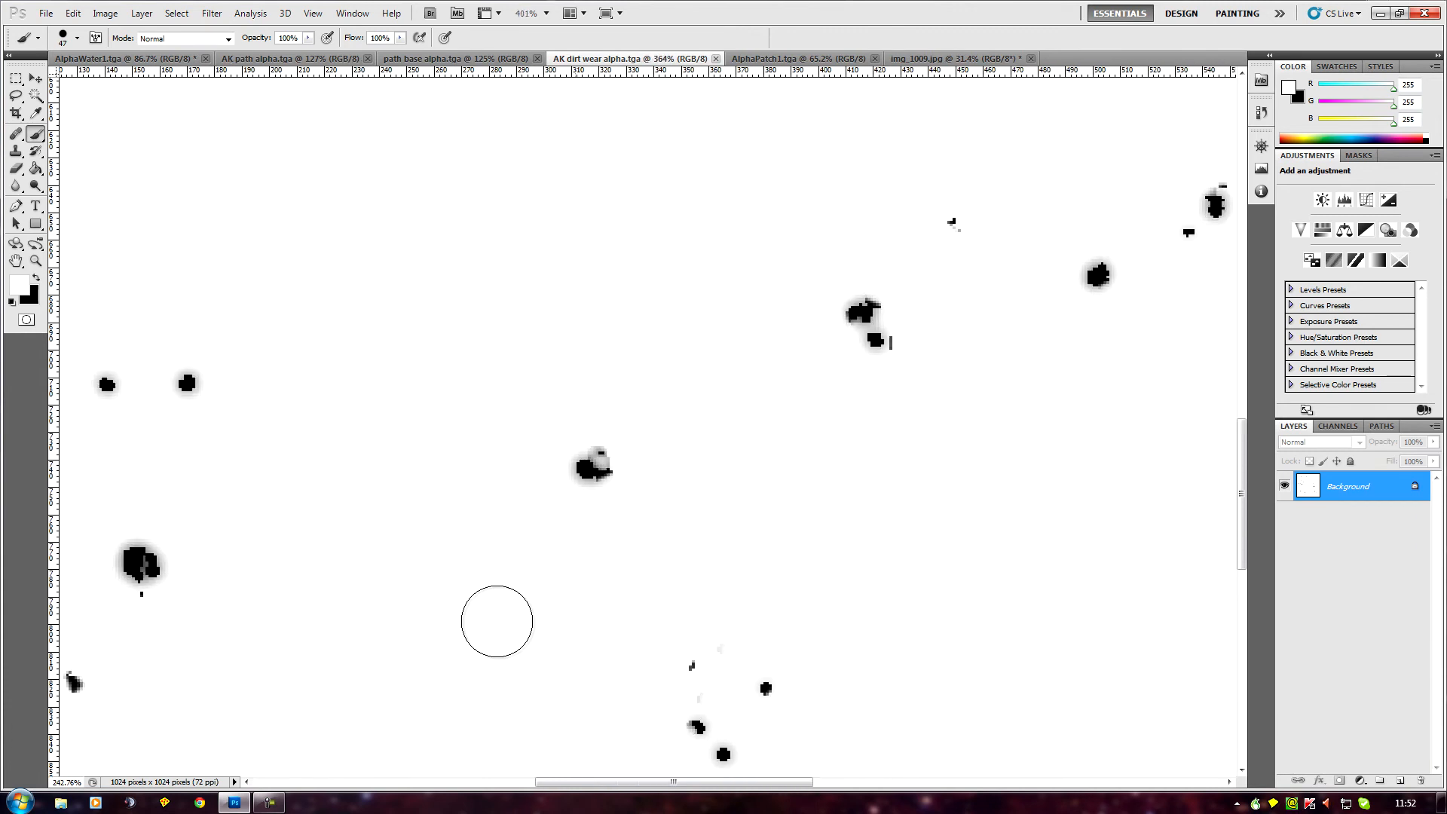
scroll(802, 431, "up", 9)
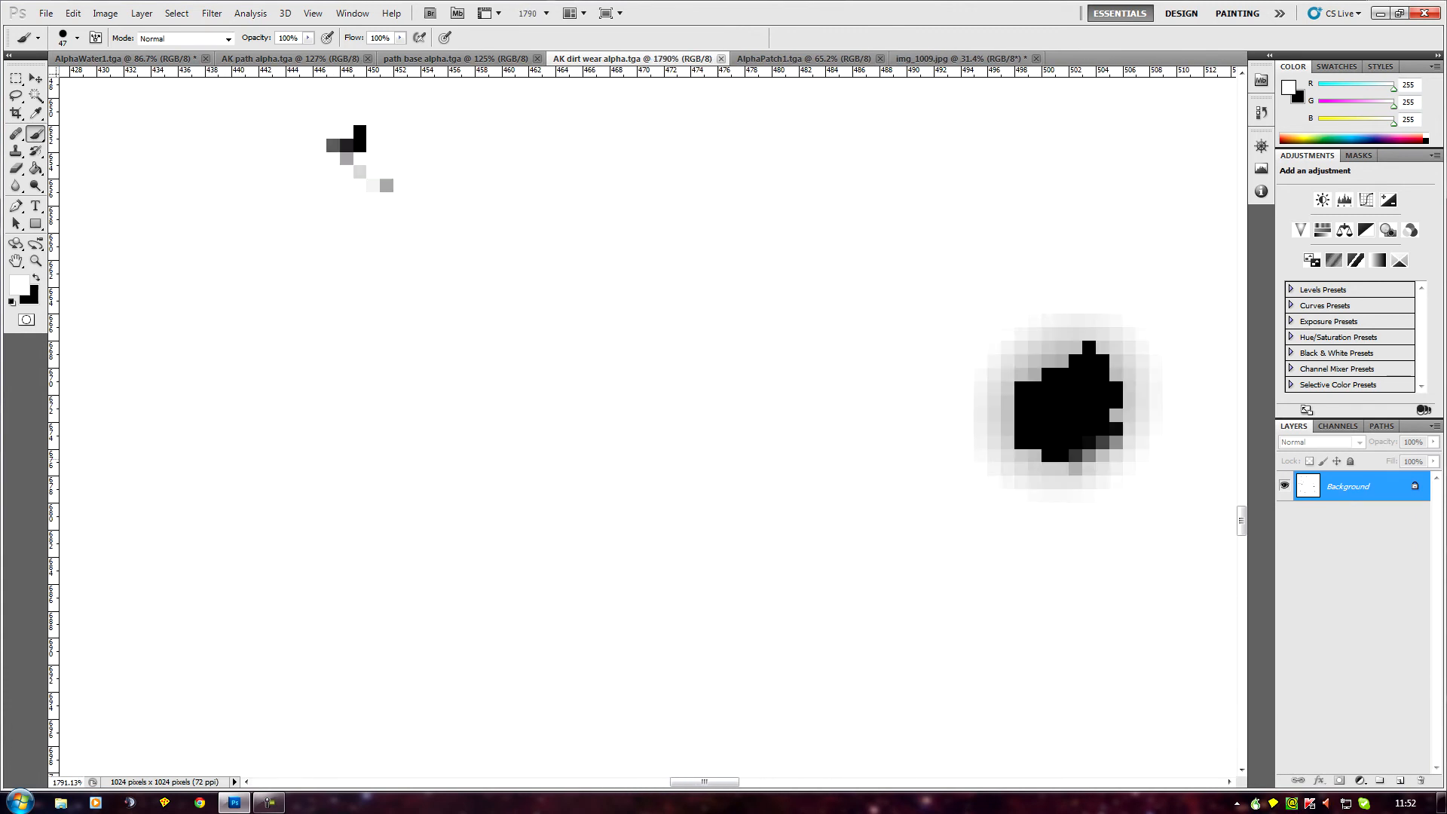
scroll(520, 437, "down", 8)
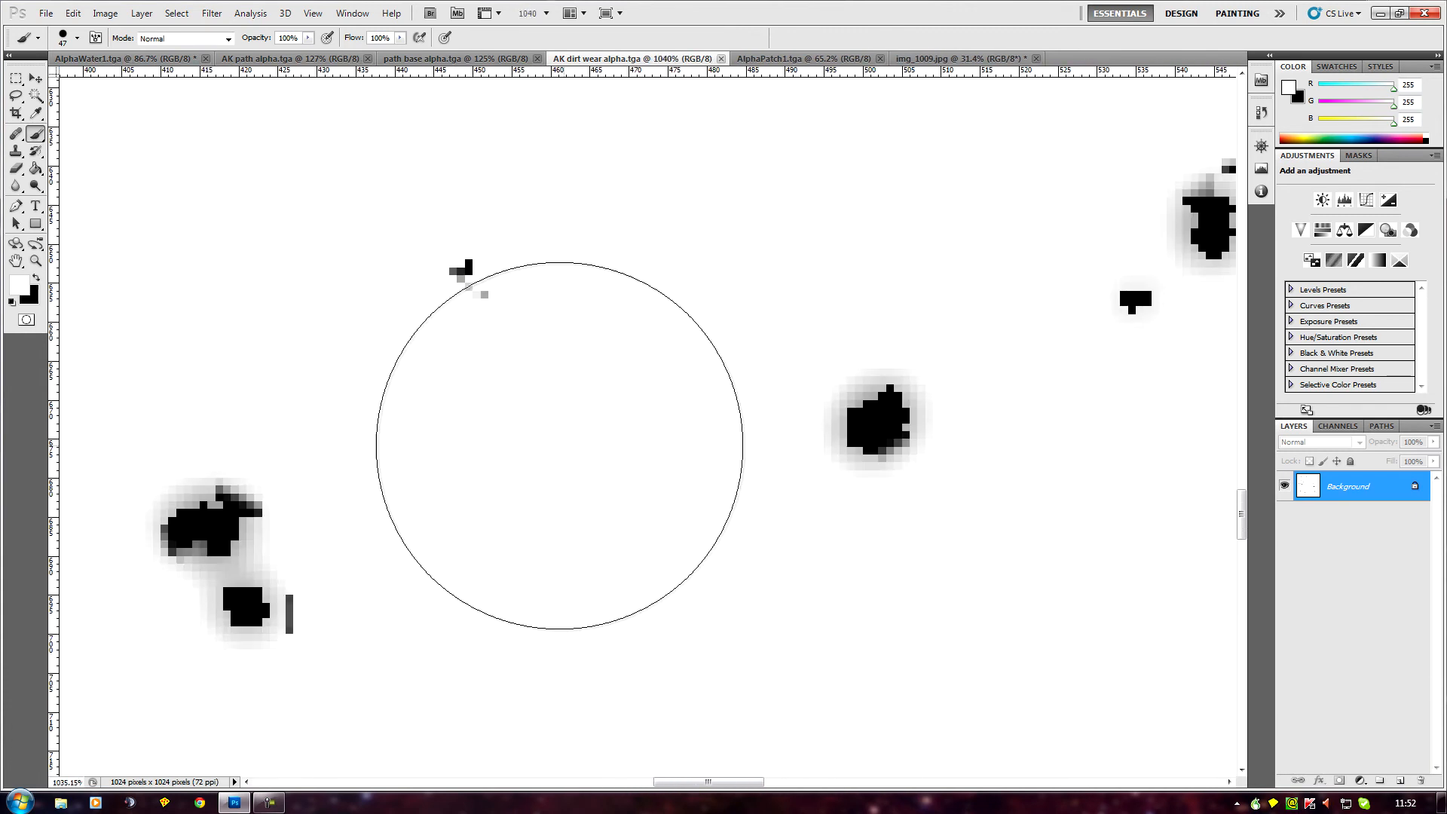
scroll(470, 459, "down", 6)
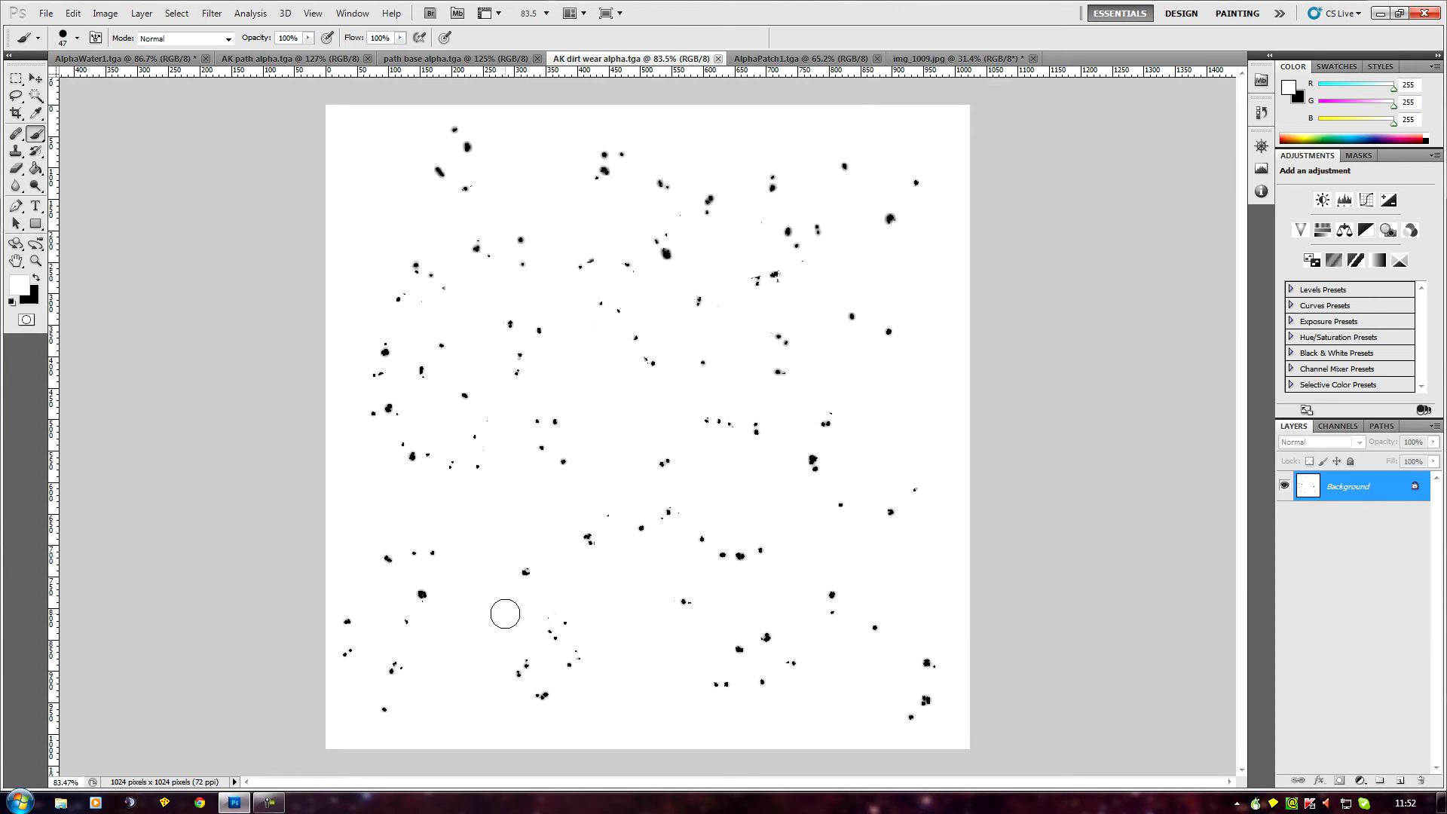
scroll(653, 591, "up", 3)
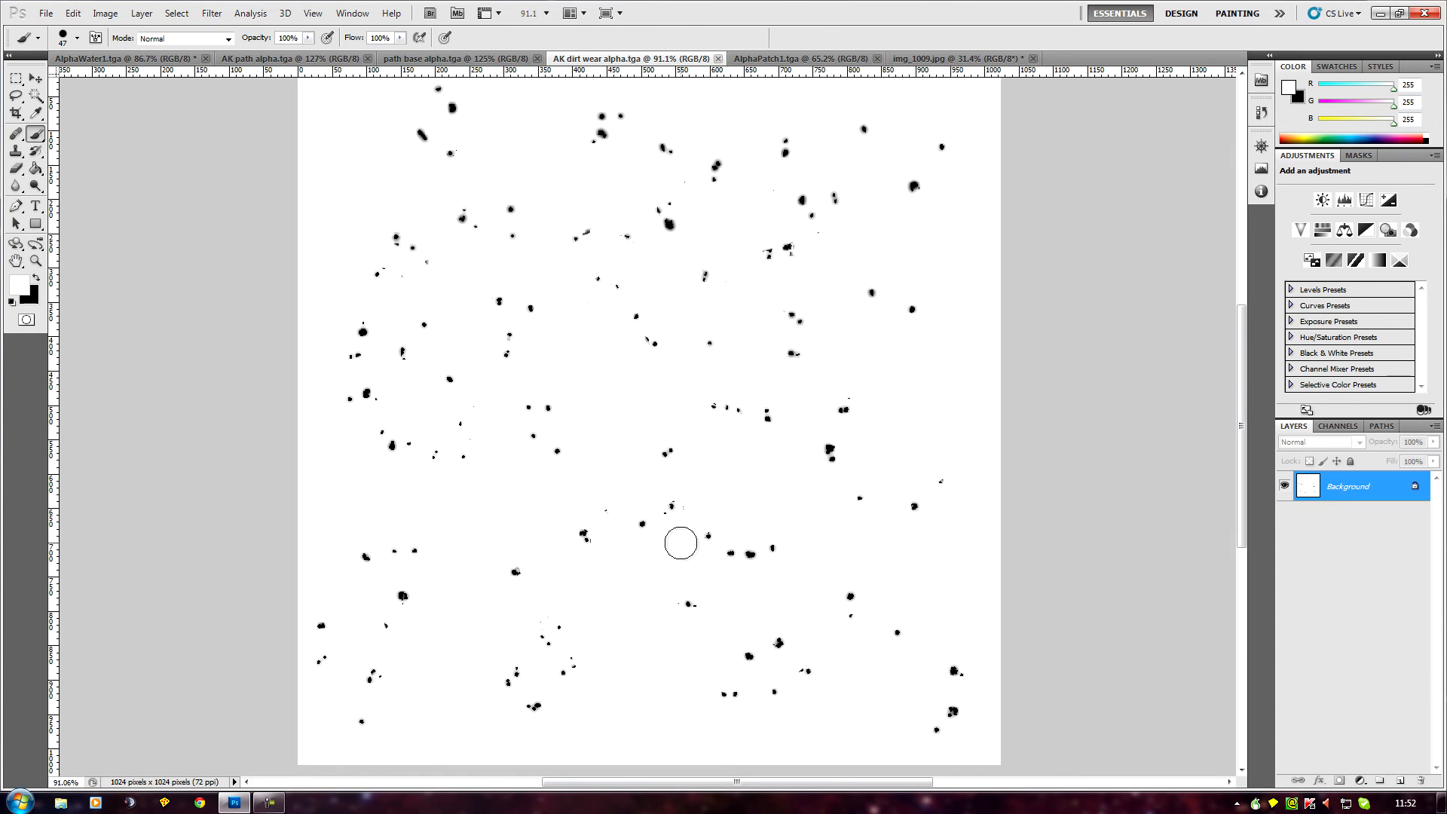
Examine the black patches and their grey cloudy borders in AlphaPatch1.tga
left_click(813, 58)
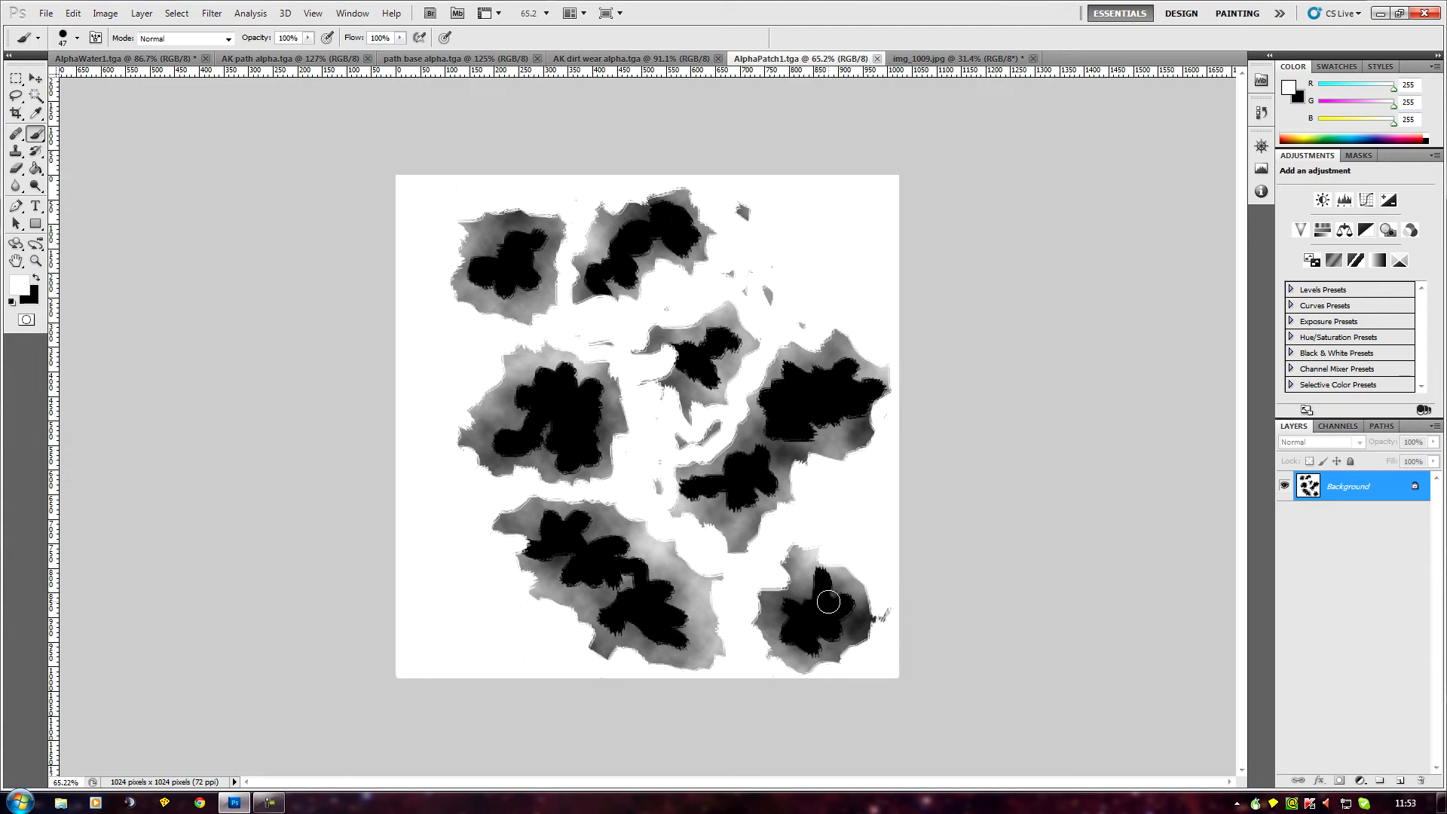
scroll(746, 565, "up", 3)
scroll(745, 565, "down", 2)
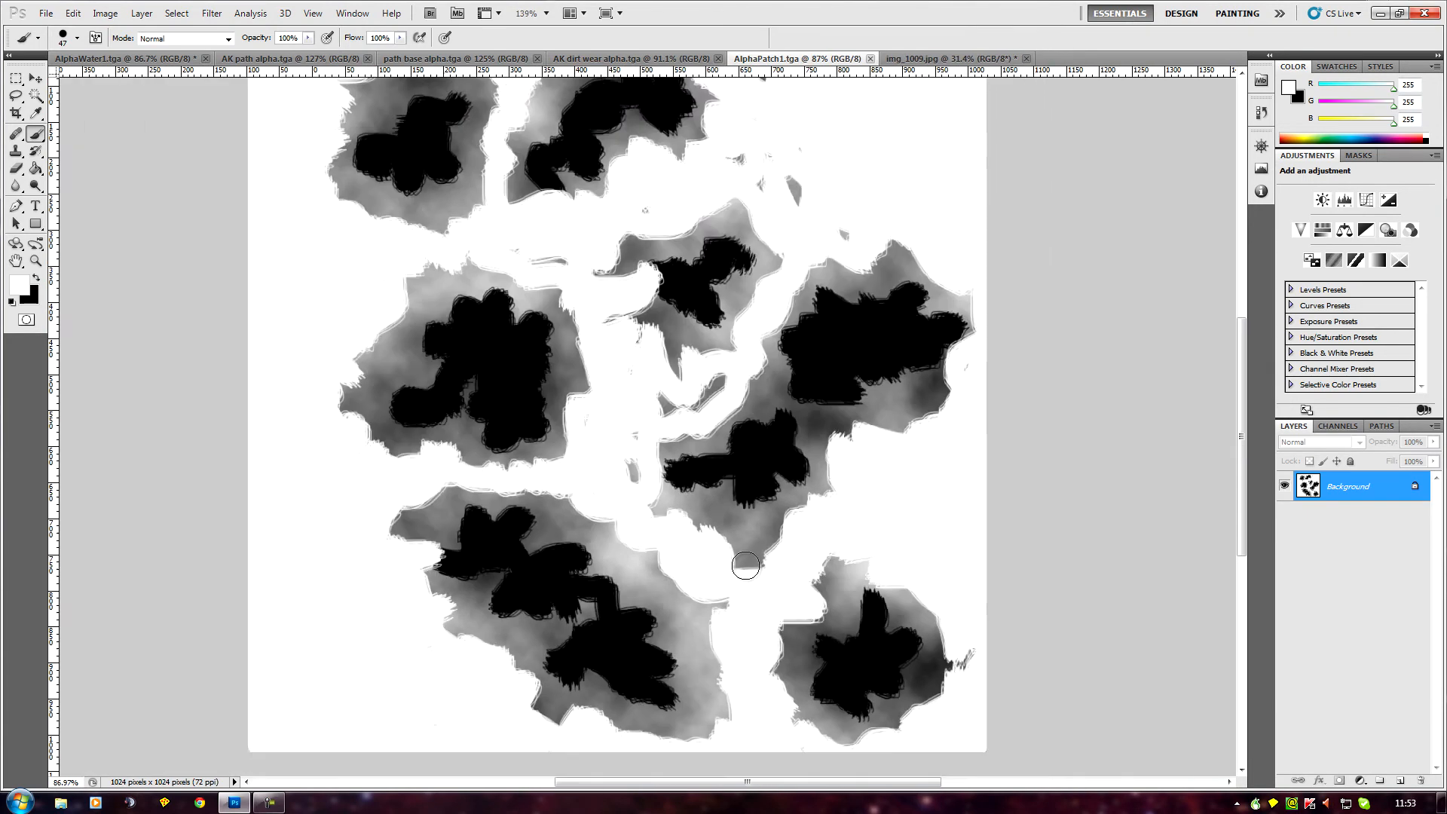
scroll(746, 565, "down", 1)
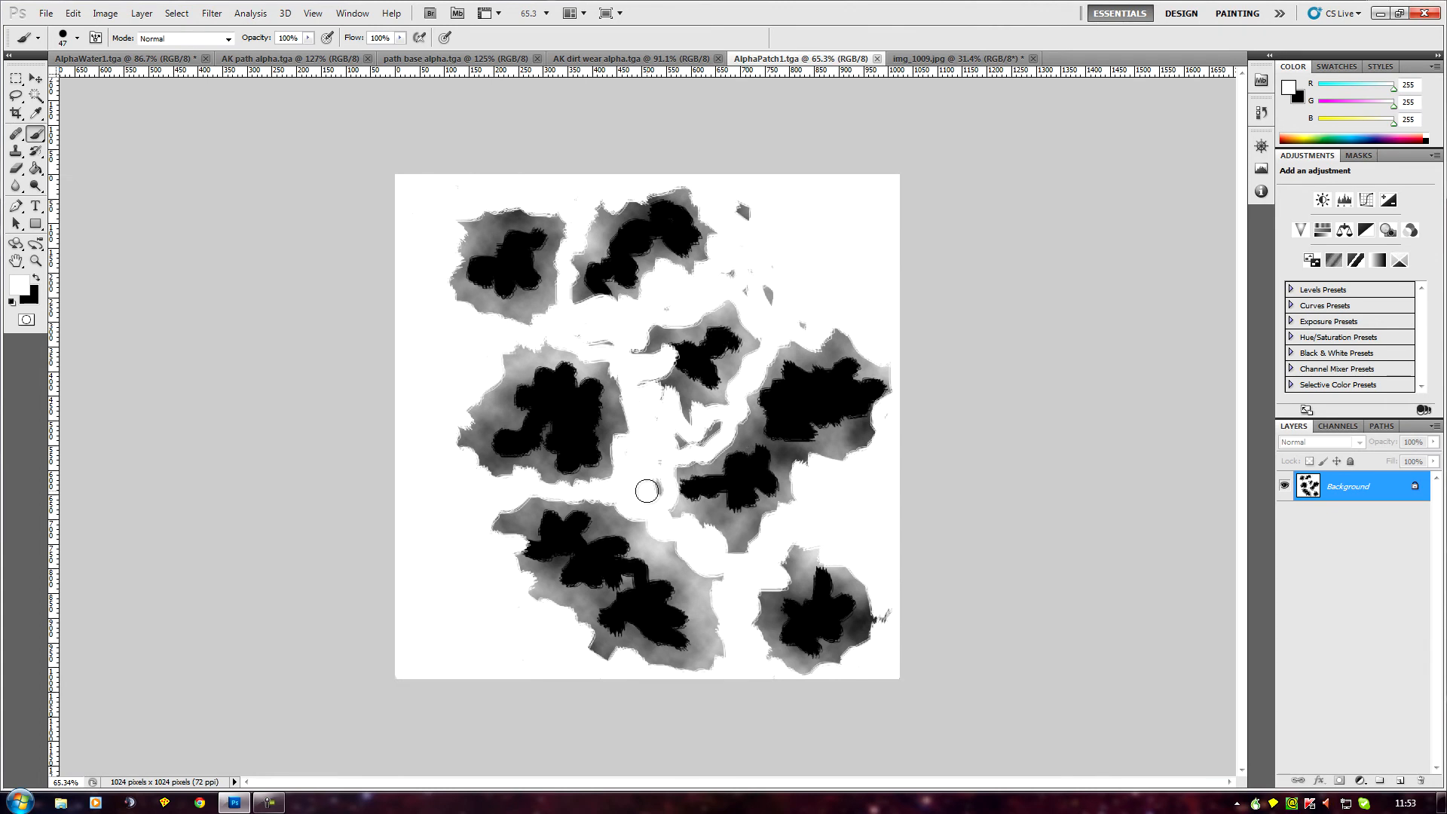
Switch to img_1009.jpg and select the pale sandy track below the grass with the Magic Wand at tolerance 38
scroll(646, 491, "up", 1)
scroll(646, 490, "down", 1)
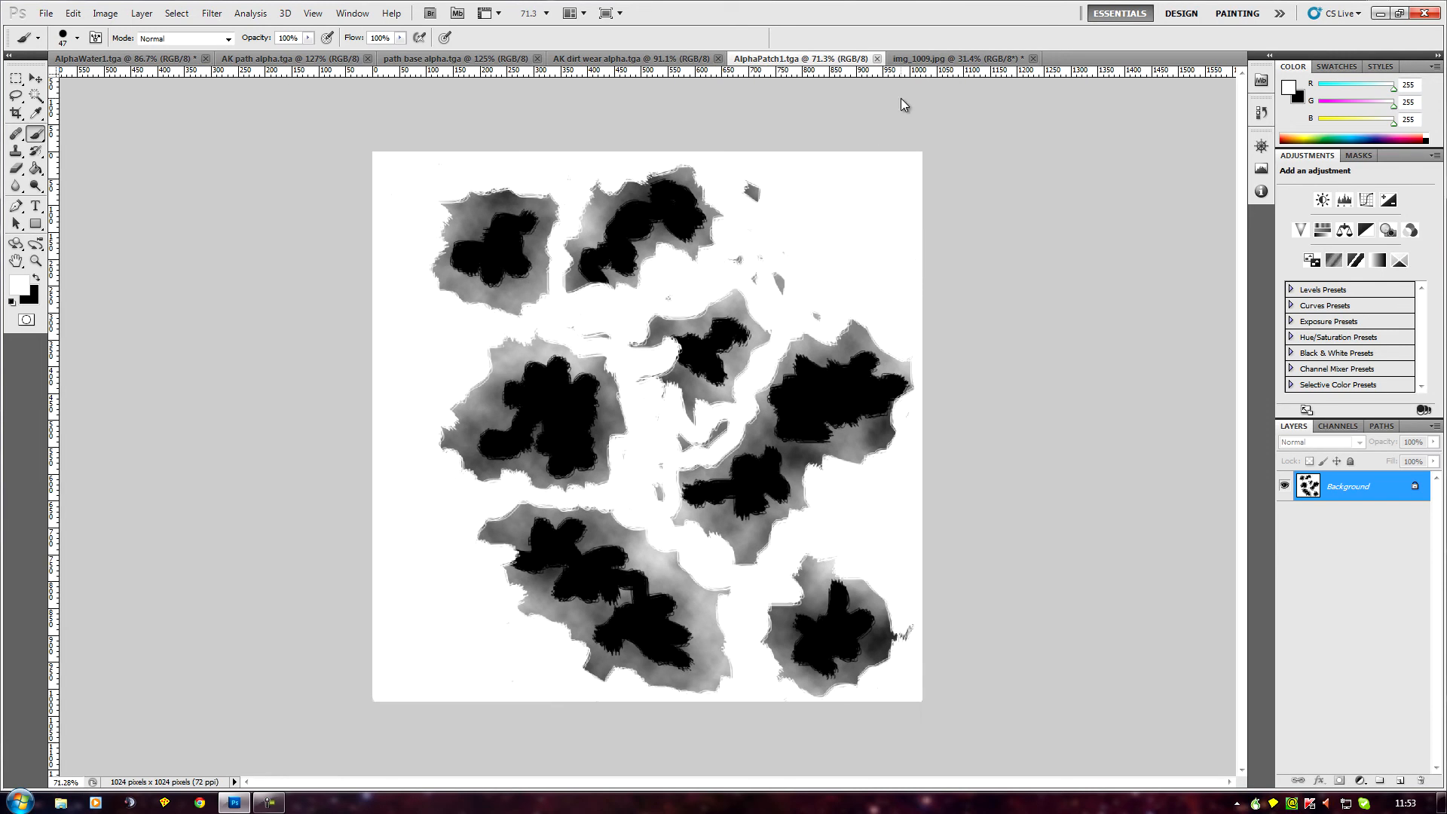
left_click(940, 59)
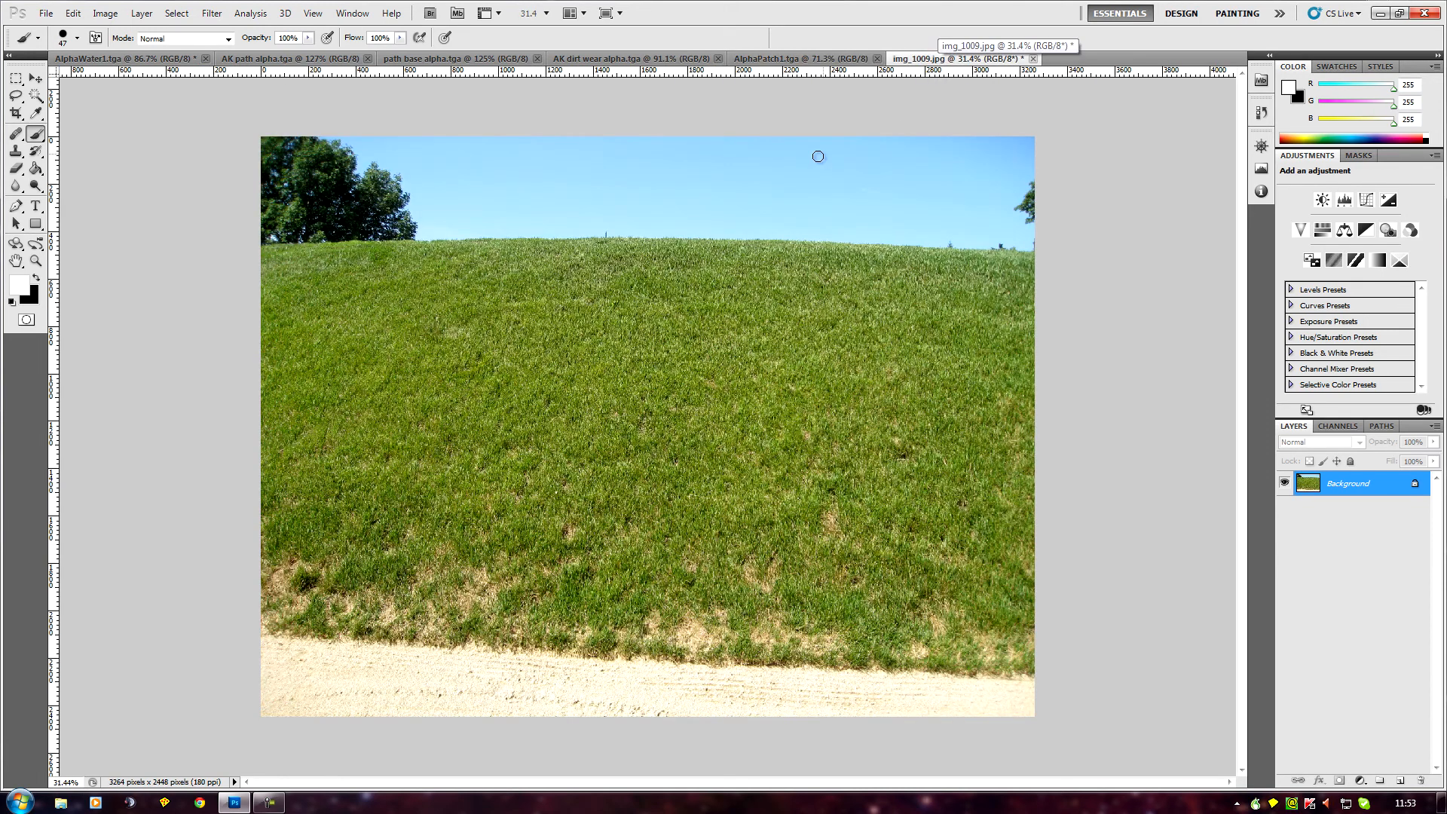
scroll(783, 179, "down", 1)
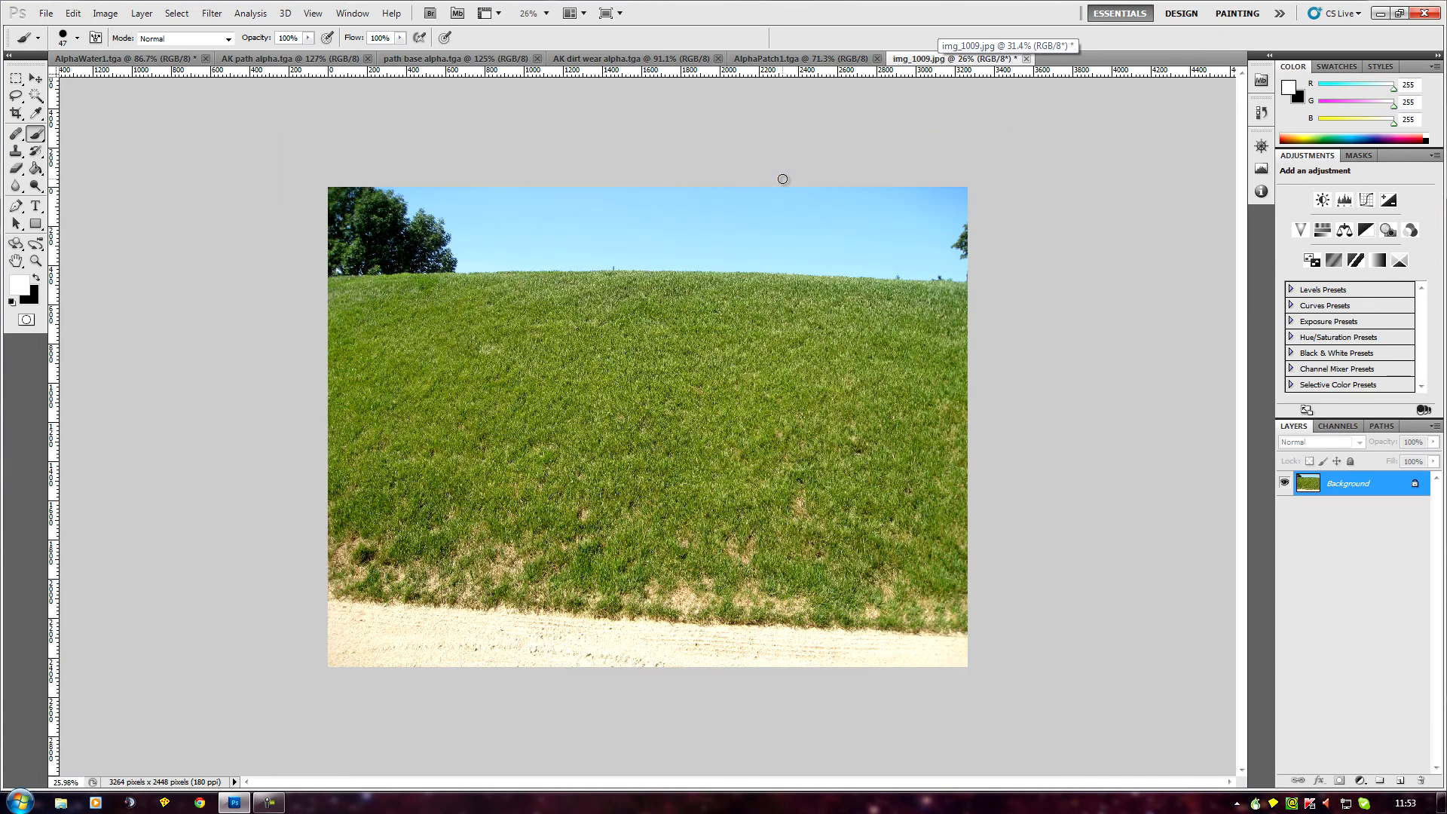
scroll(782, 179, "up", 1)
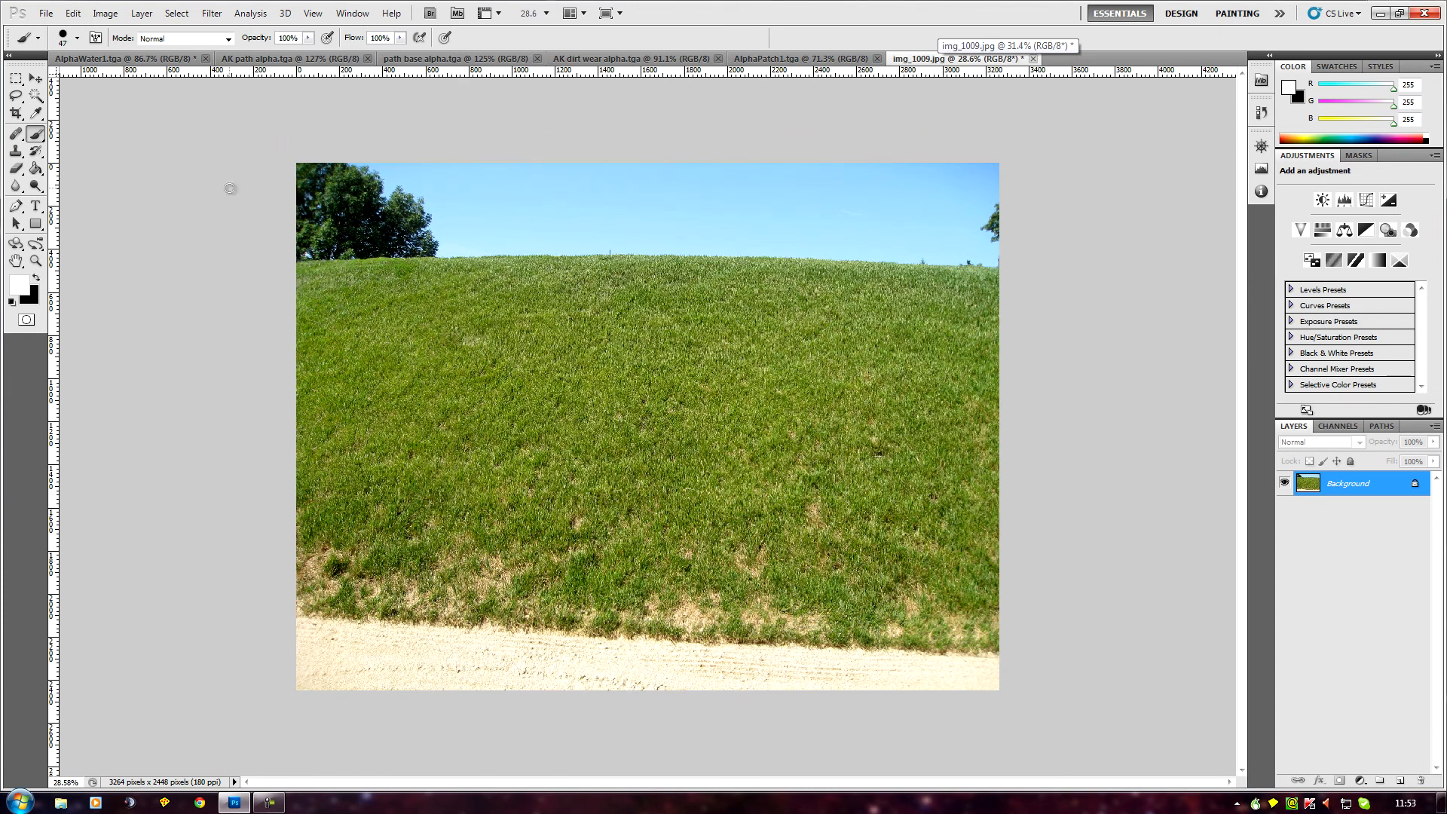
left_click(33, 96)
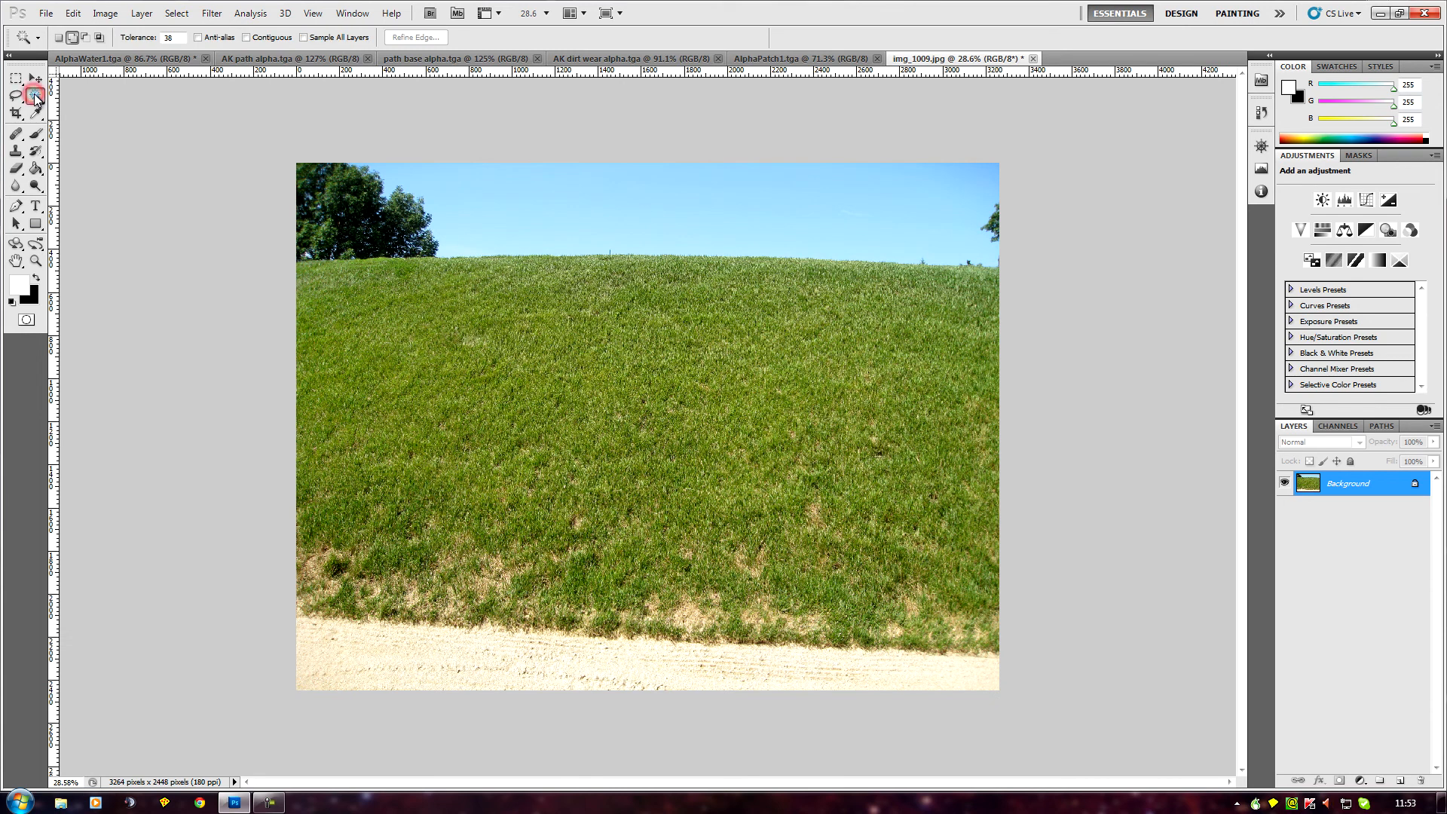
left_click(481, 649)
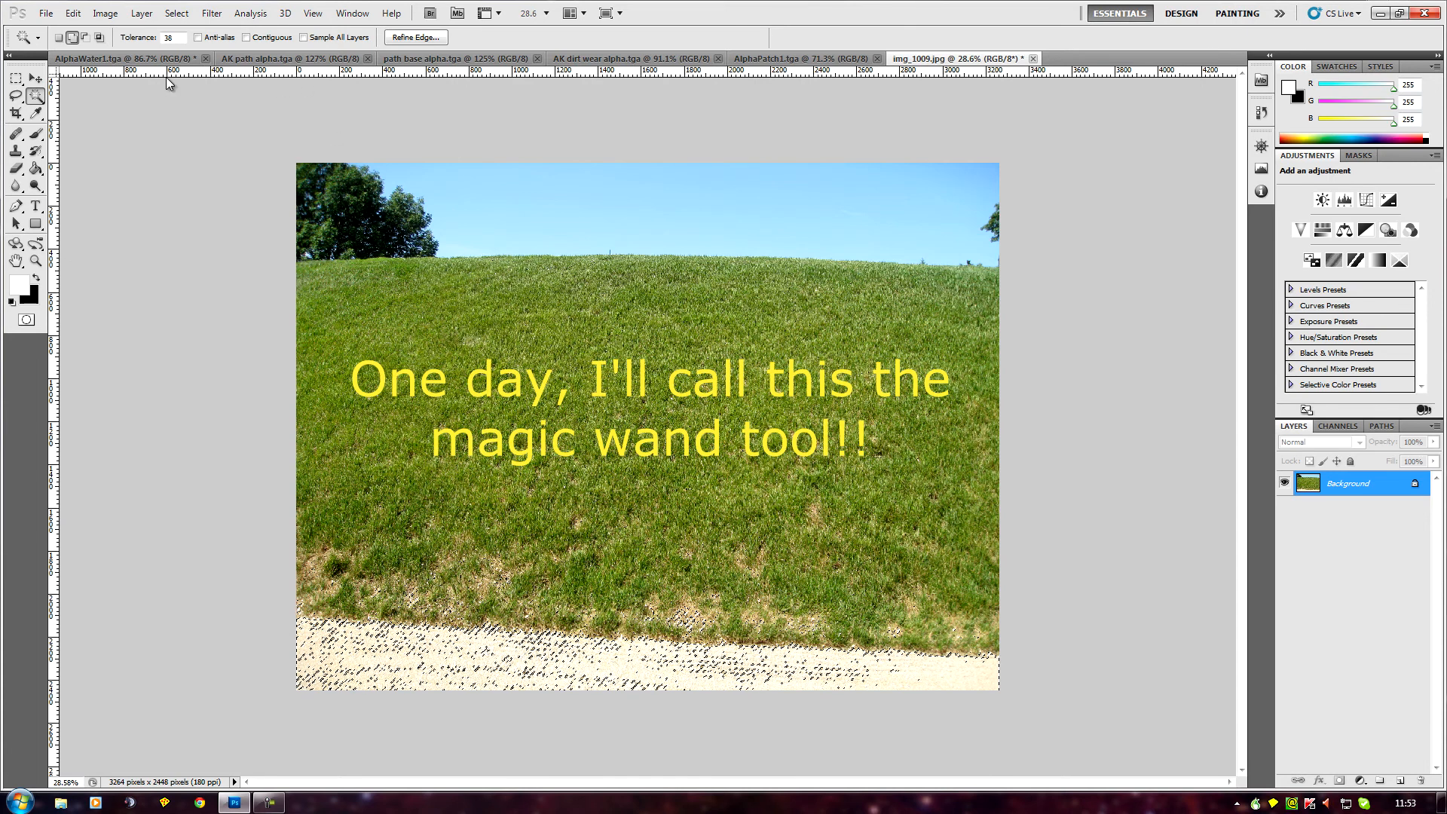
Copy the selected sandy track and paste it onto a new layer in img_1009.jpg
left_click(80, 15)
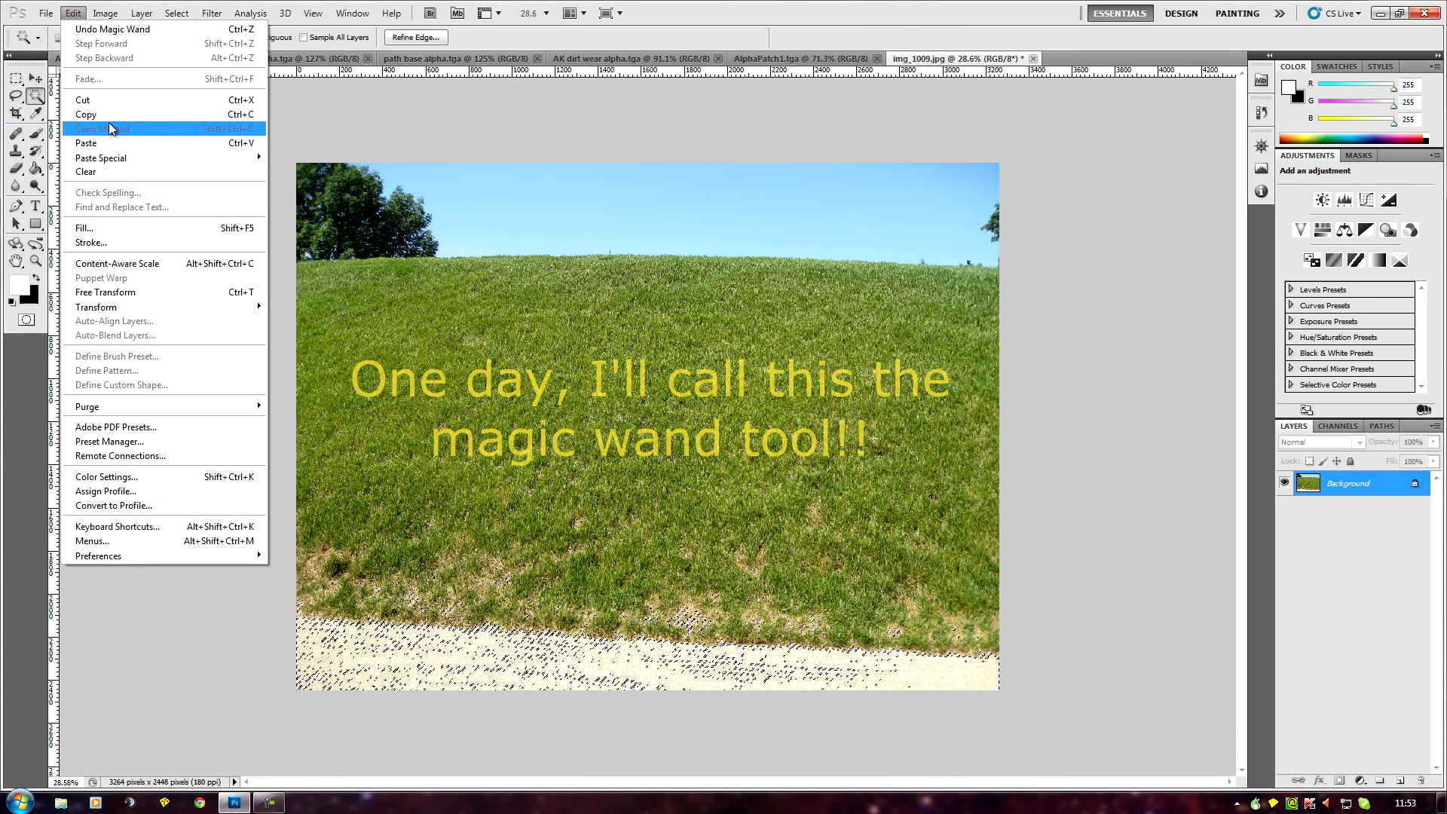
left_click(108, 114)
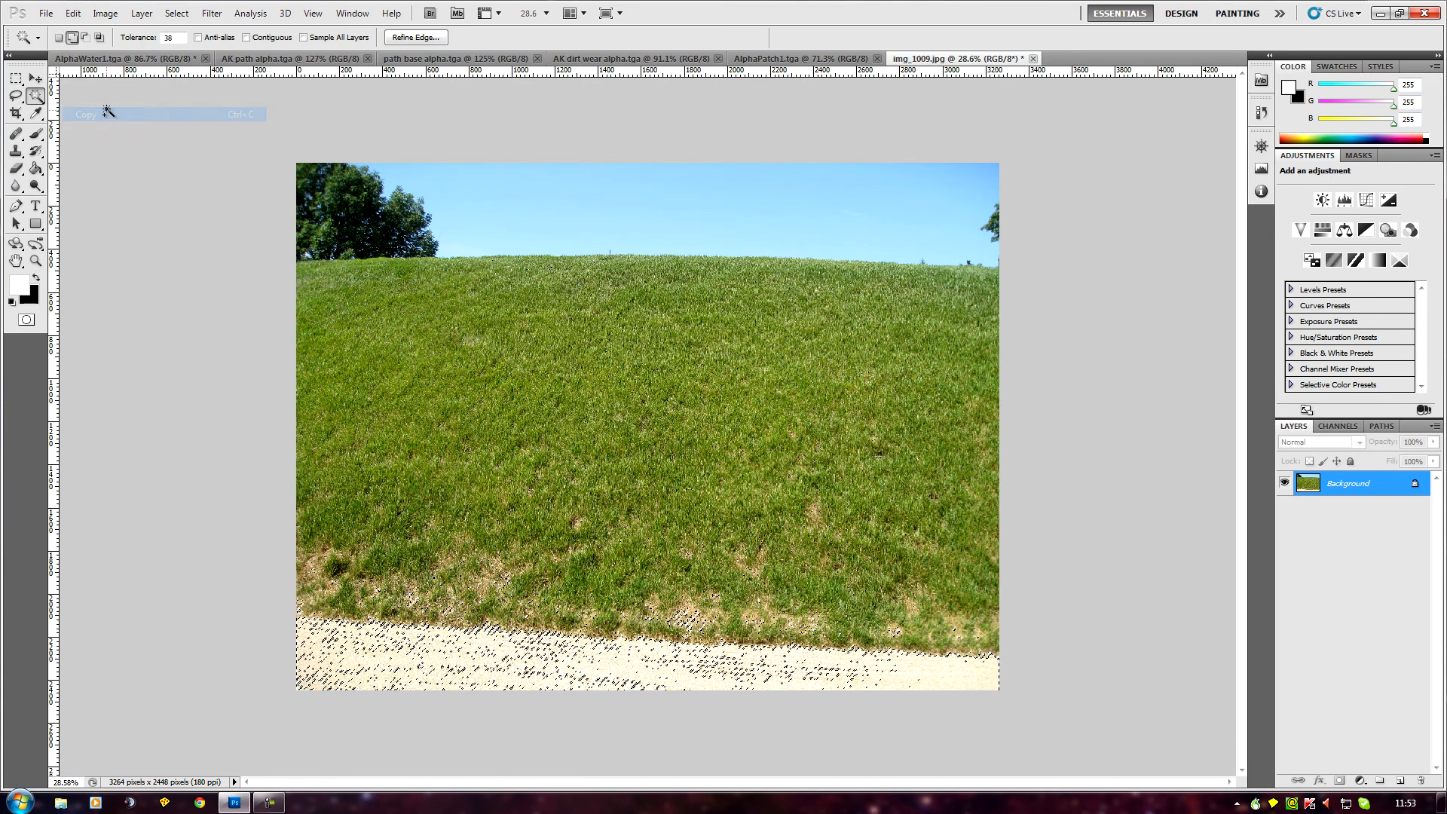
left_click(80, 15)
left_click(120, 142)
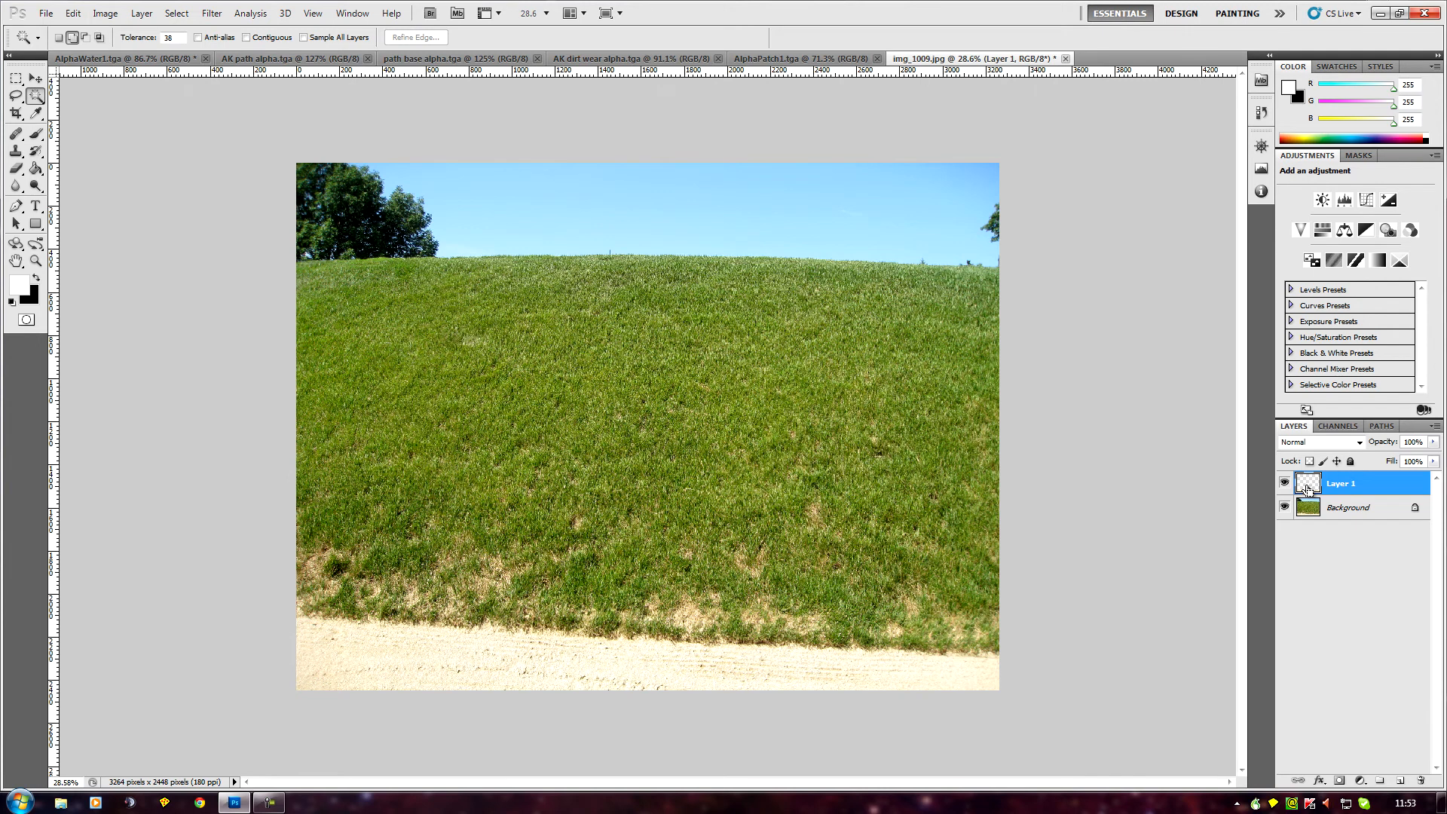
Load the pasted track layer's outline as a selection, save it as a new alpha channel, and deselect with that channel displayed
left_click(1307, 490, "ctrl")
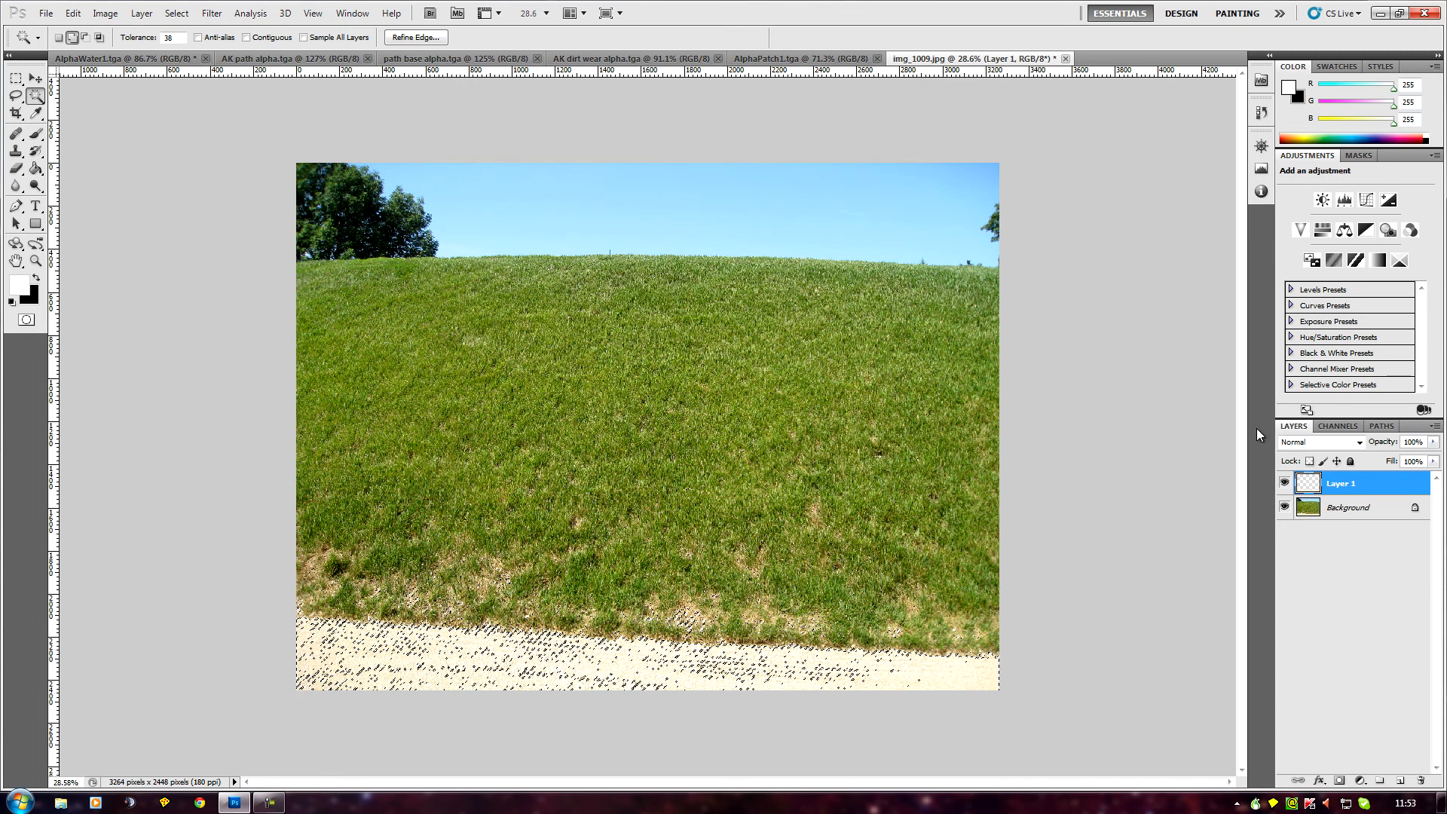
left_click(1336, 426)
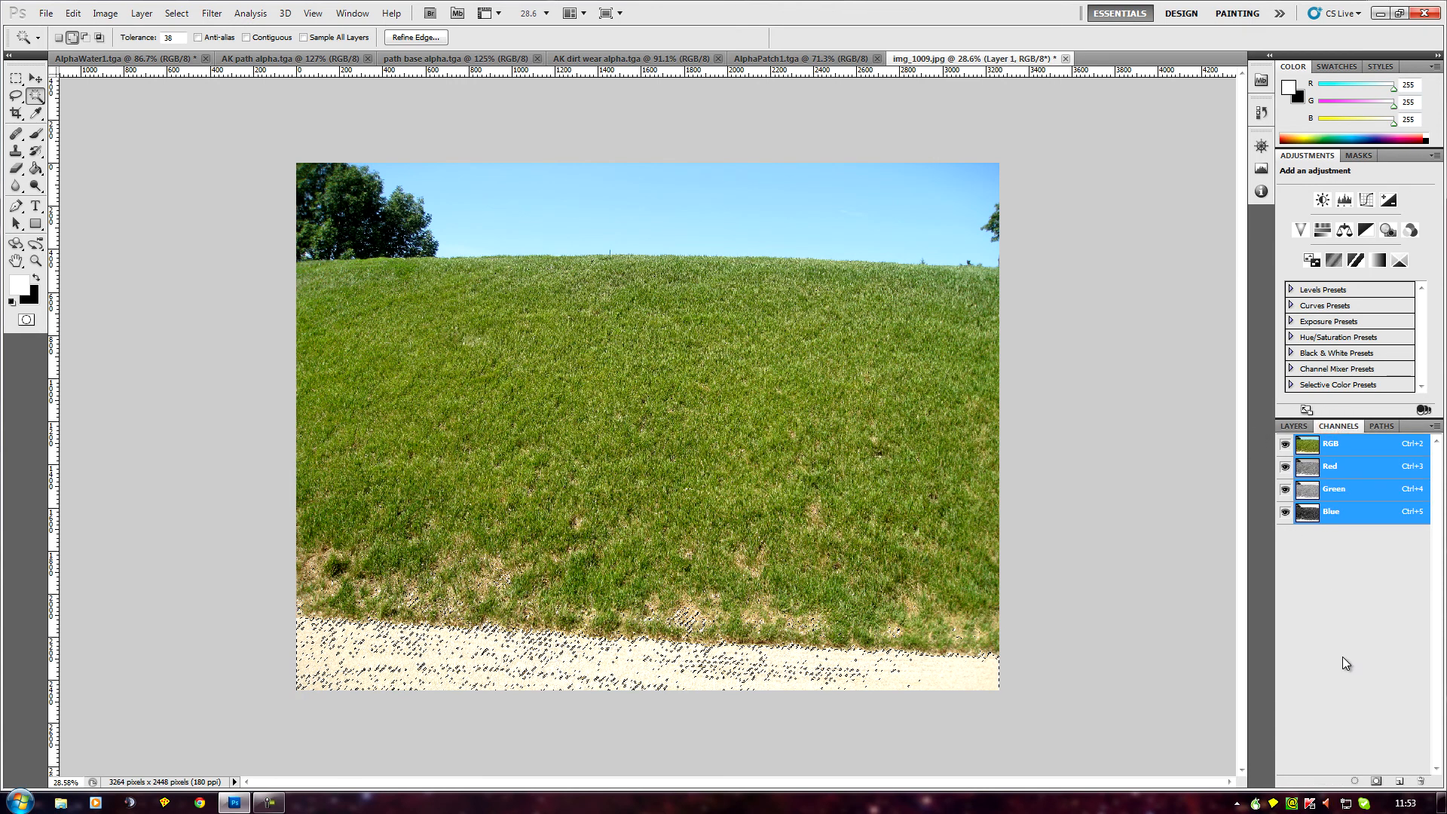
left_click(1376, 781)
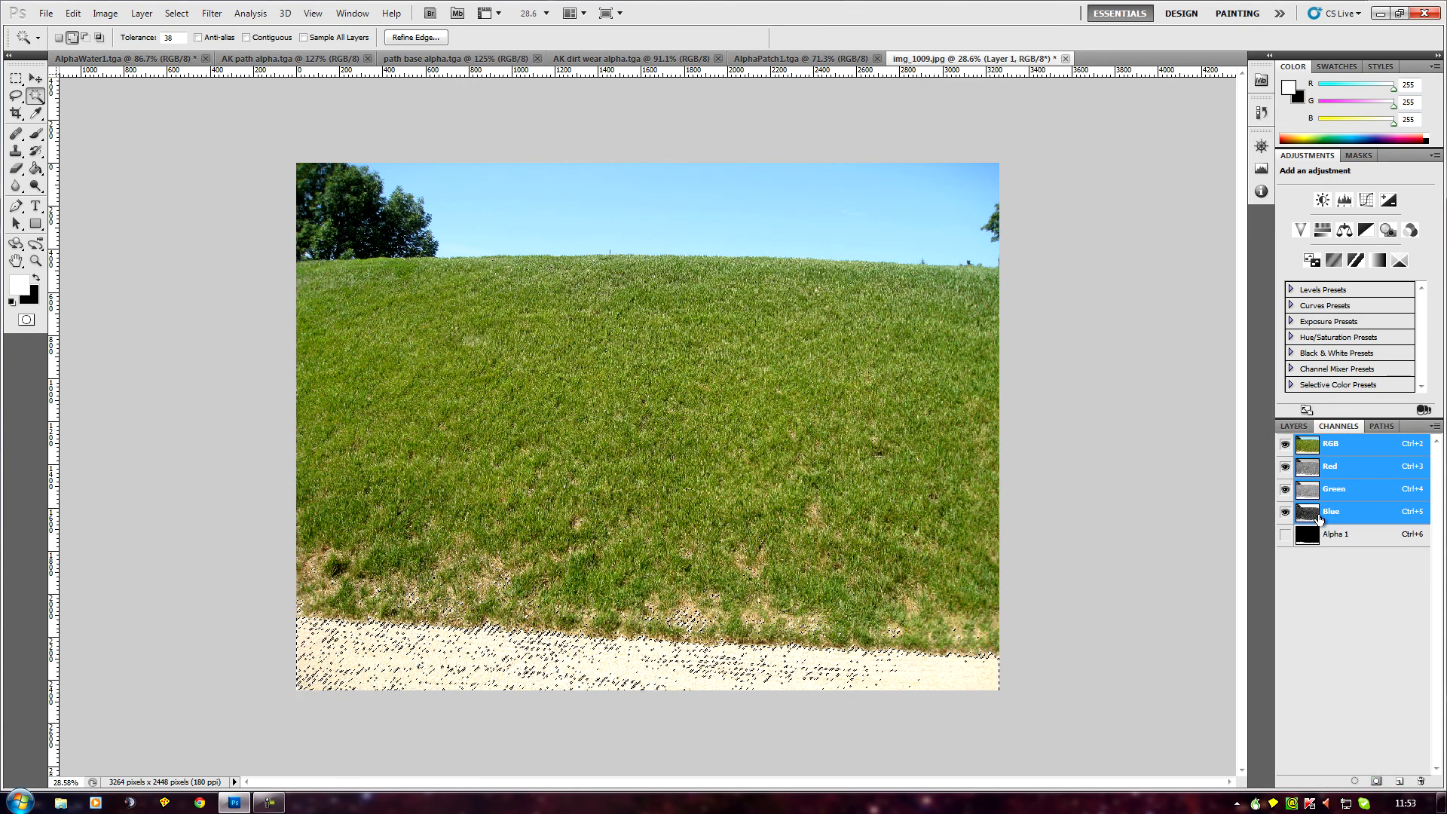
left_click(1342, 541)
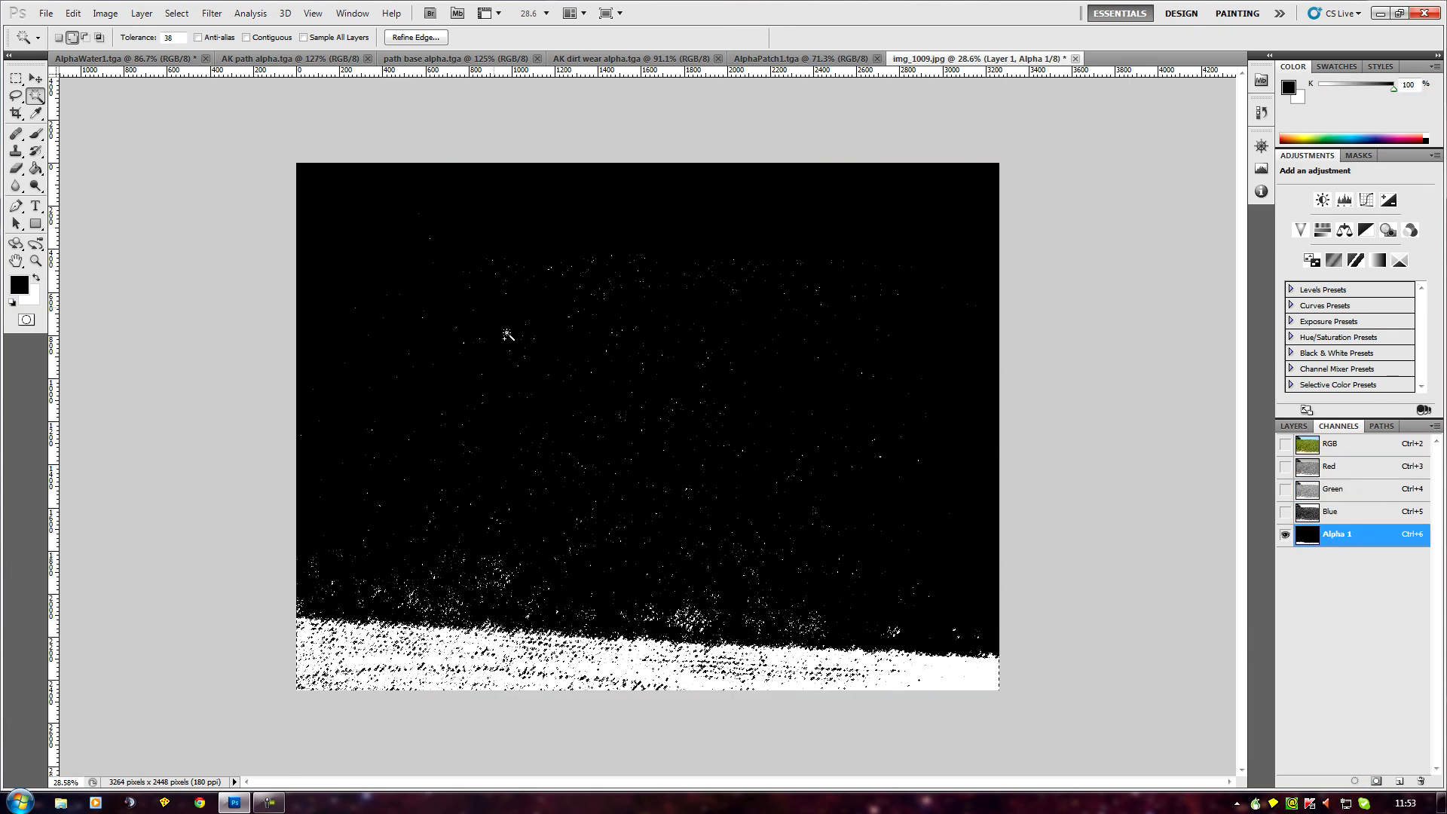
left_click(176, 13)
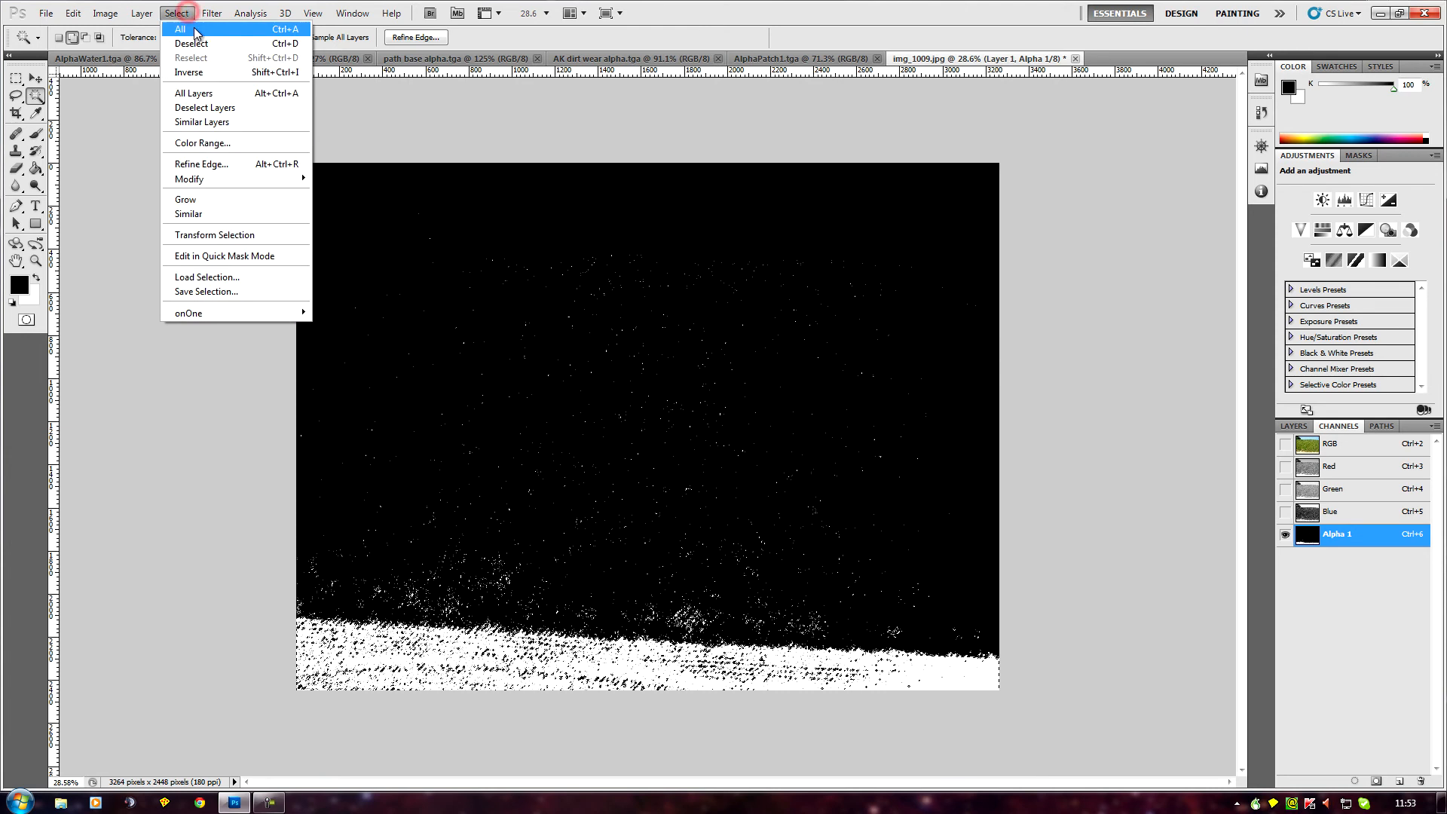
left_click(208, 43)
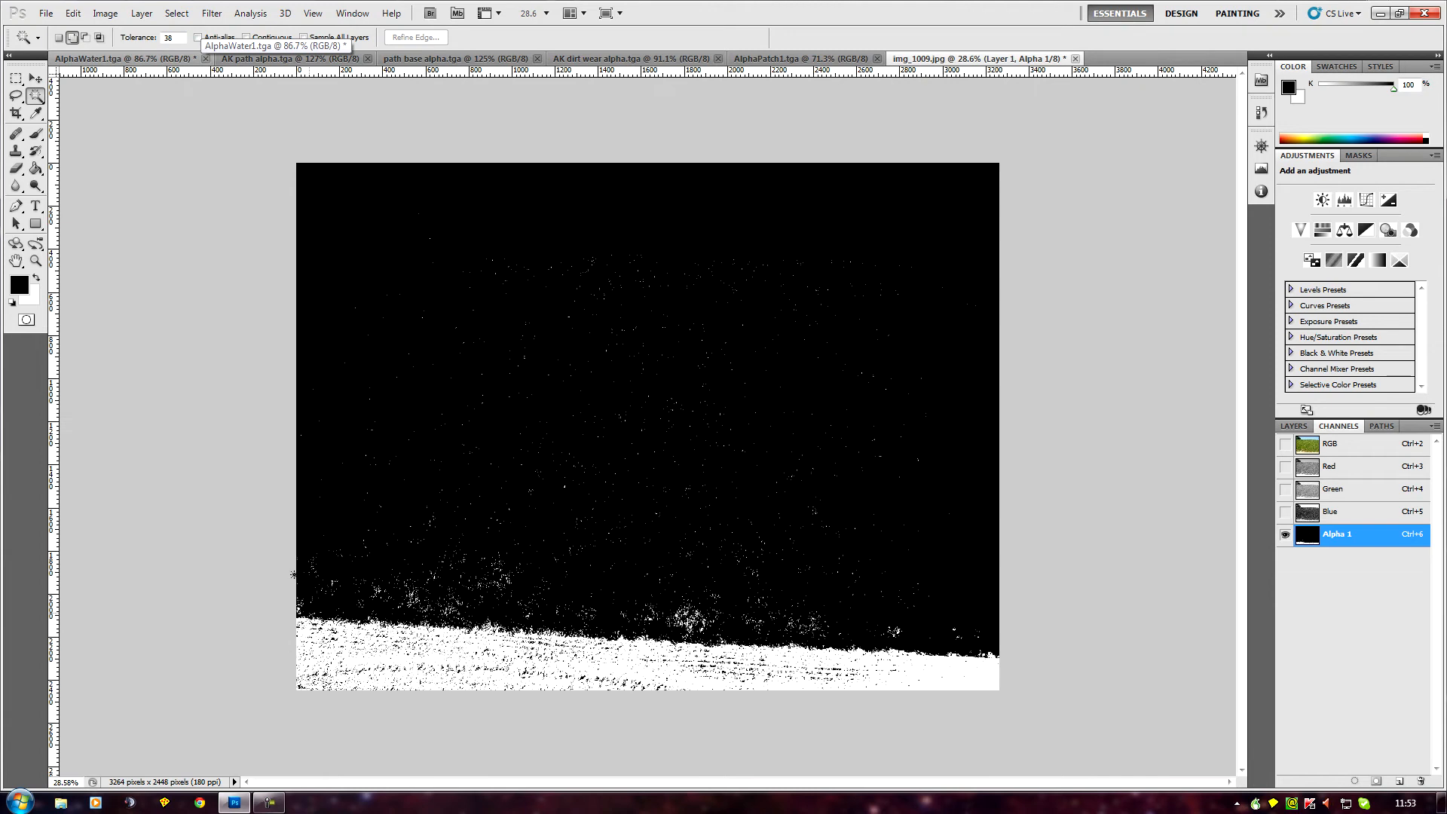
Select the entire alpha channel of the track image and copy it
left_click(178, 13)
left_click(186, 28)
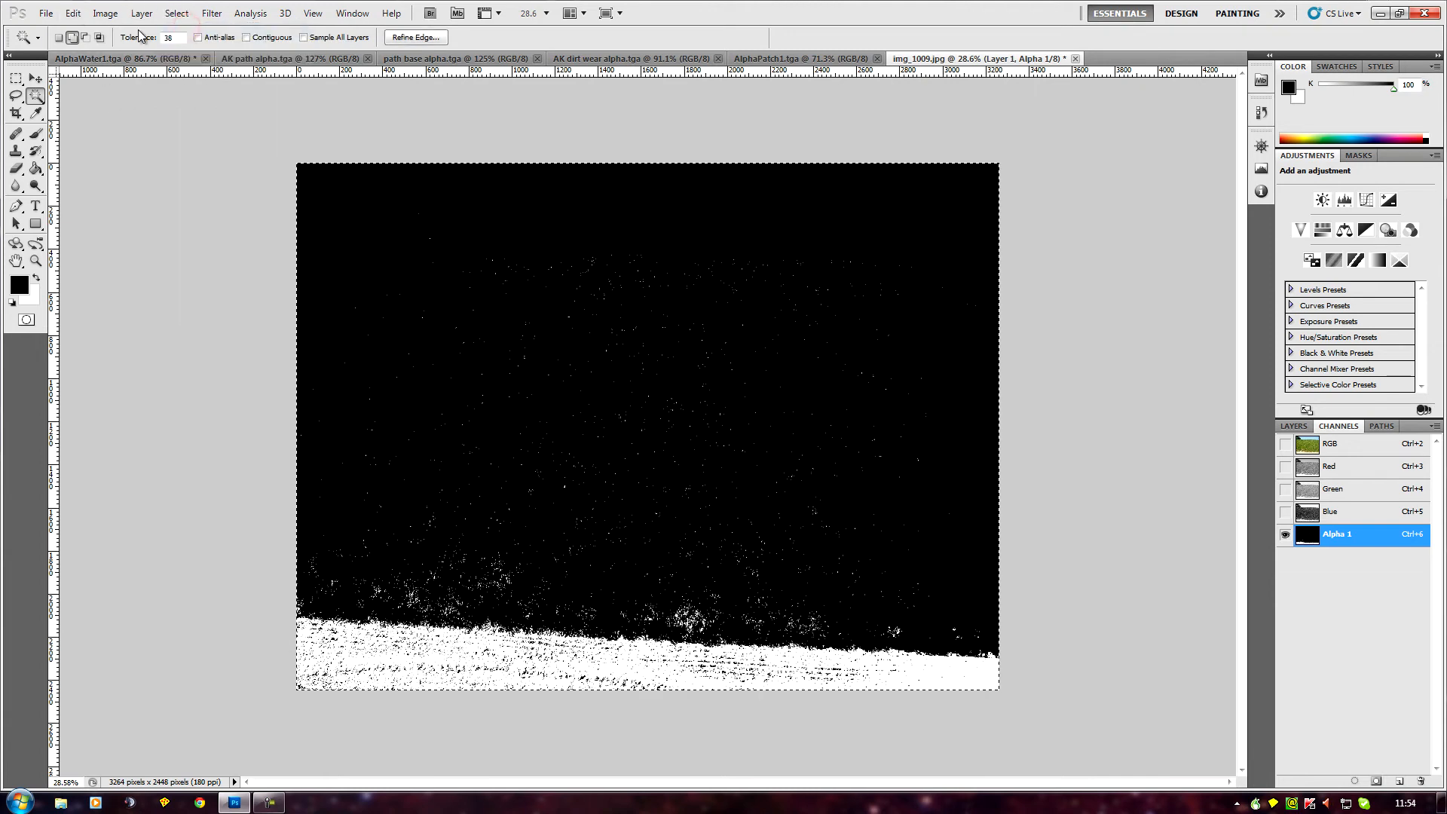
left_click(72, 13)
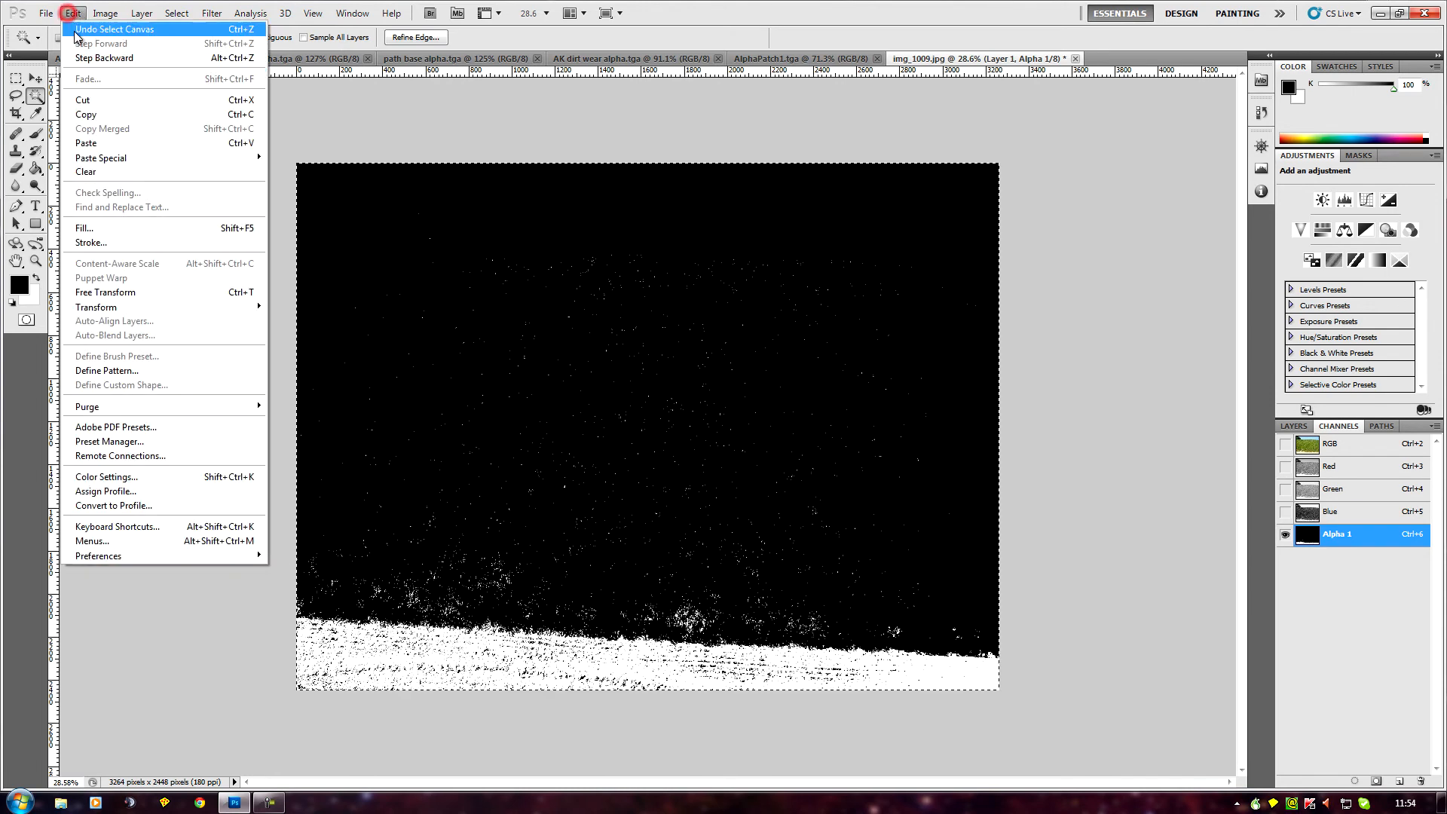
left_click(109, 115)
Create a new 3264 × 2448 px grayscale document from the Clipboard preset and paste the copied alpha channel into it
left_click(45, 13)
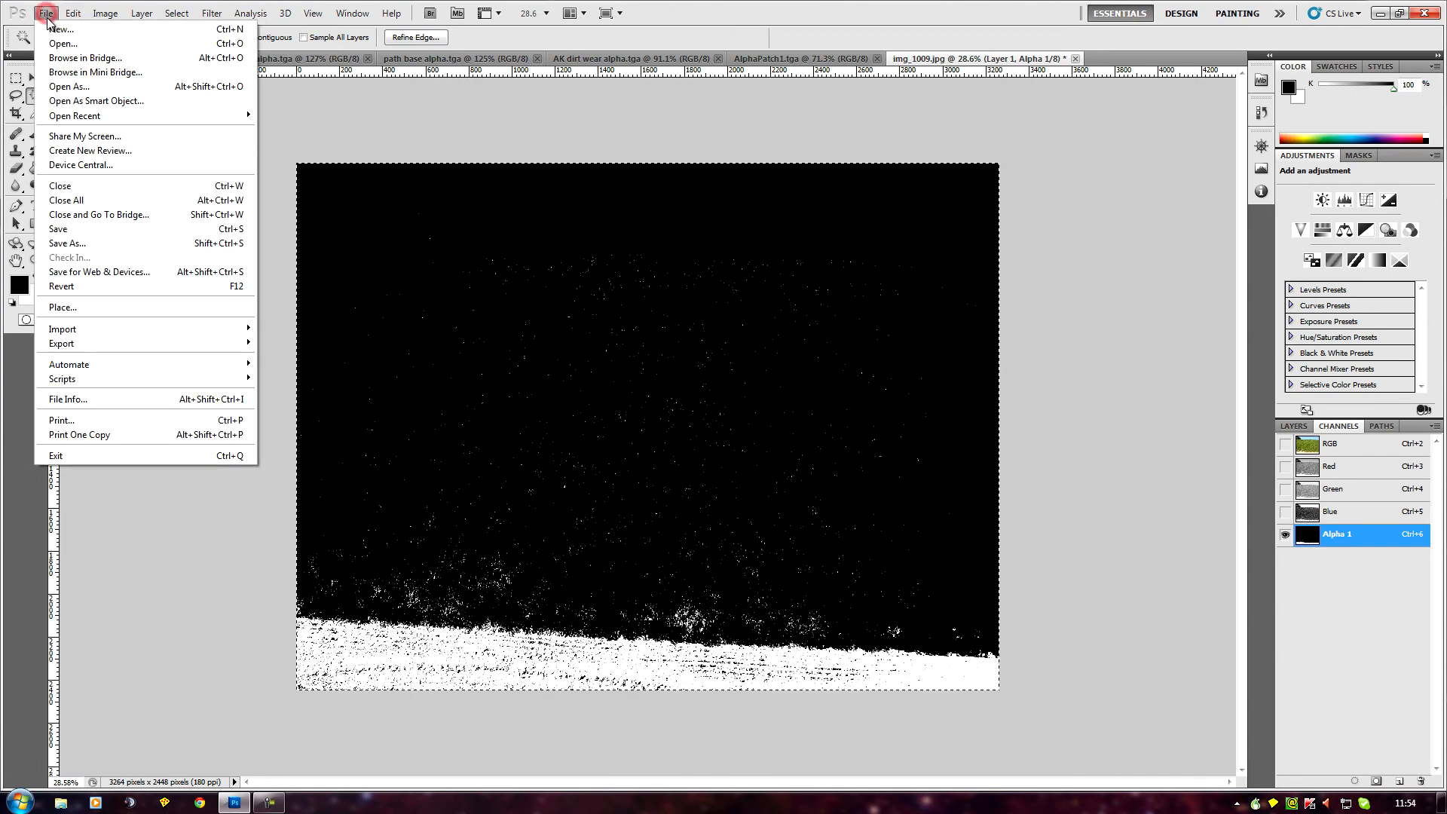
left_click(76, 30)
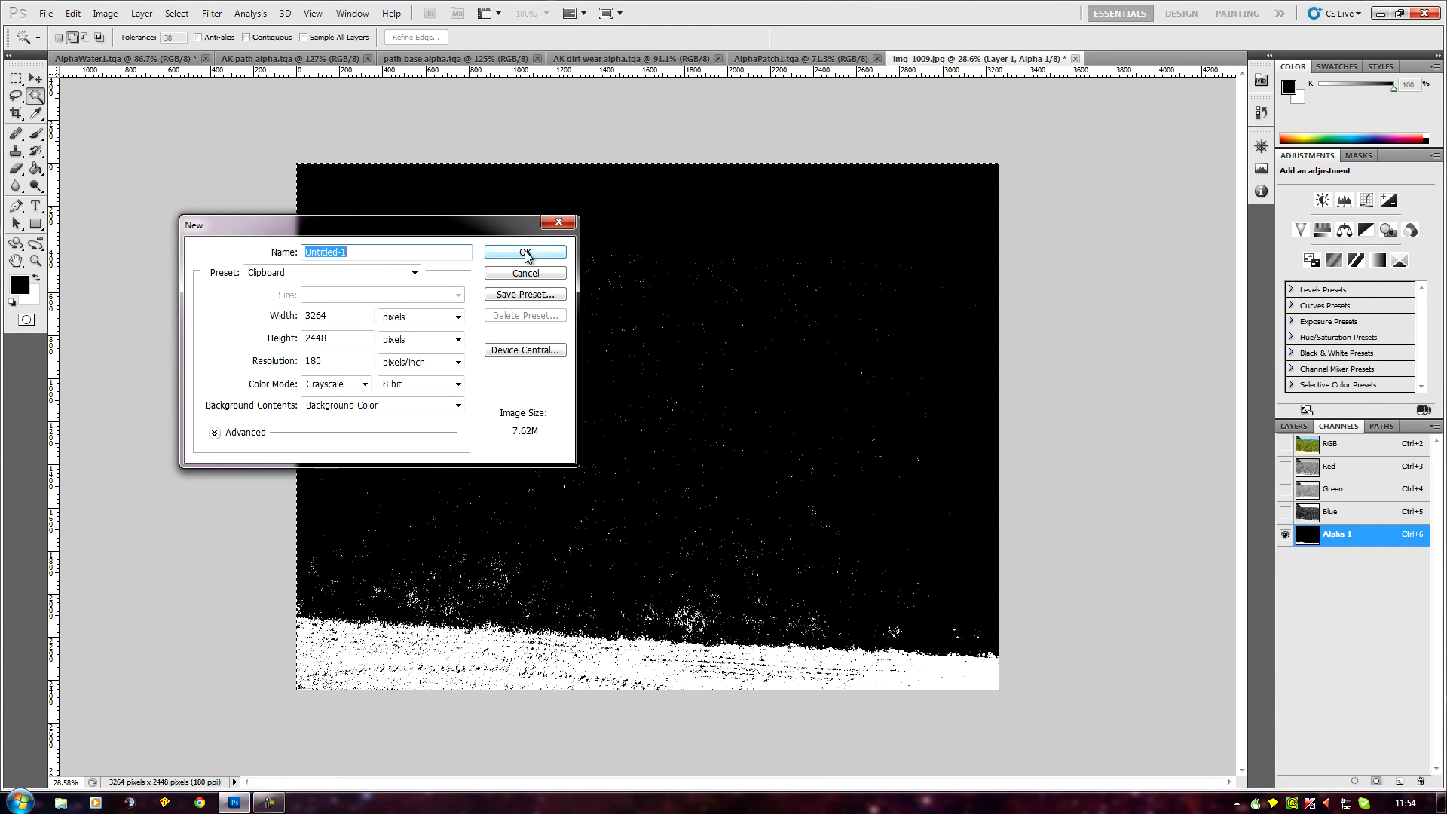
left_click(524, 253)
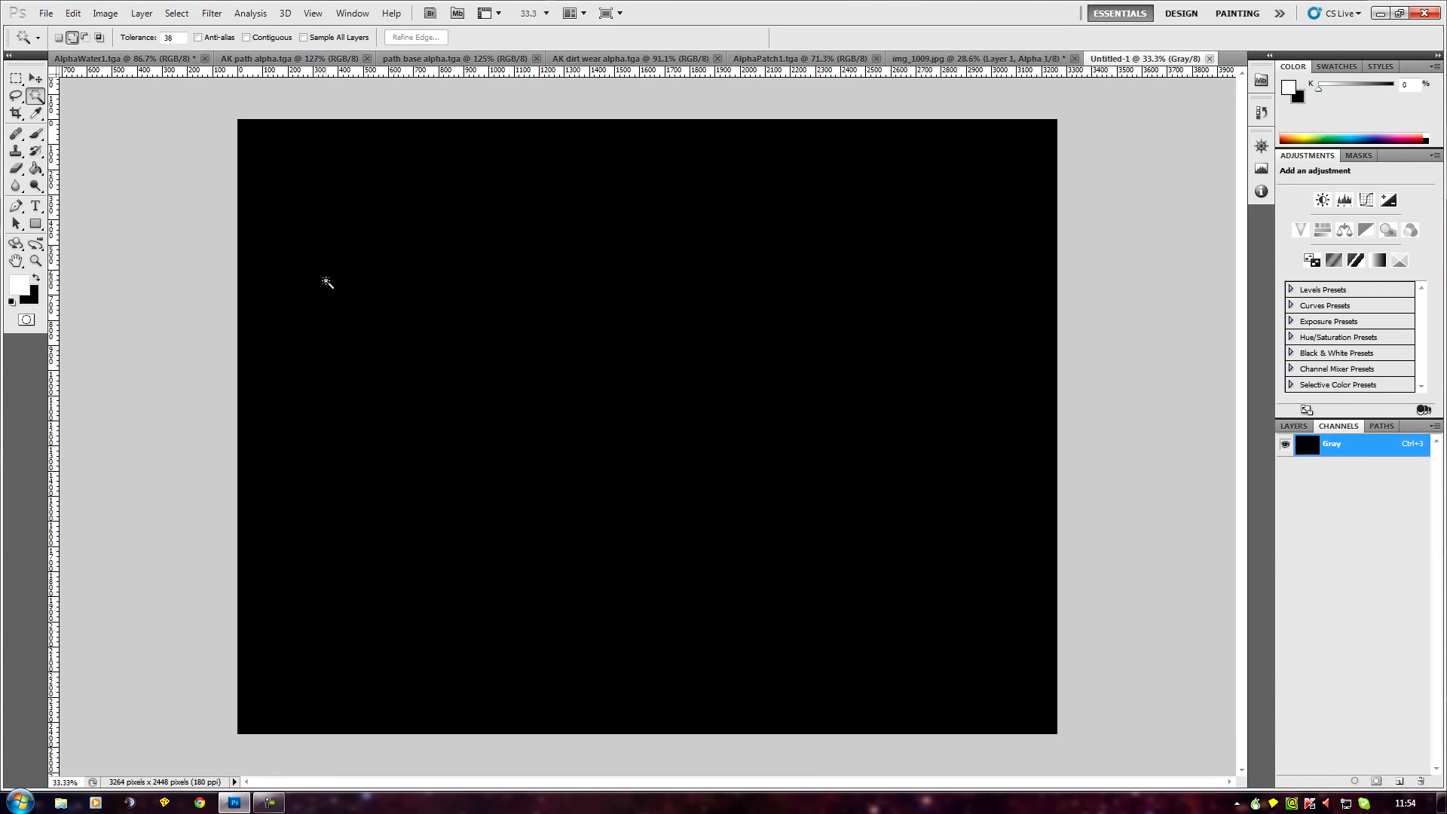
left_click(72, 13)
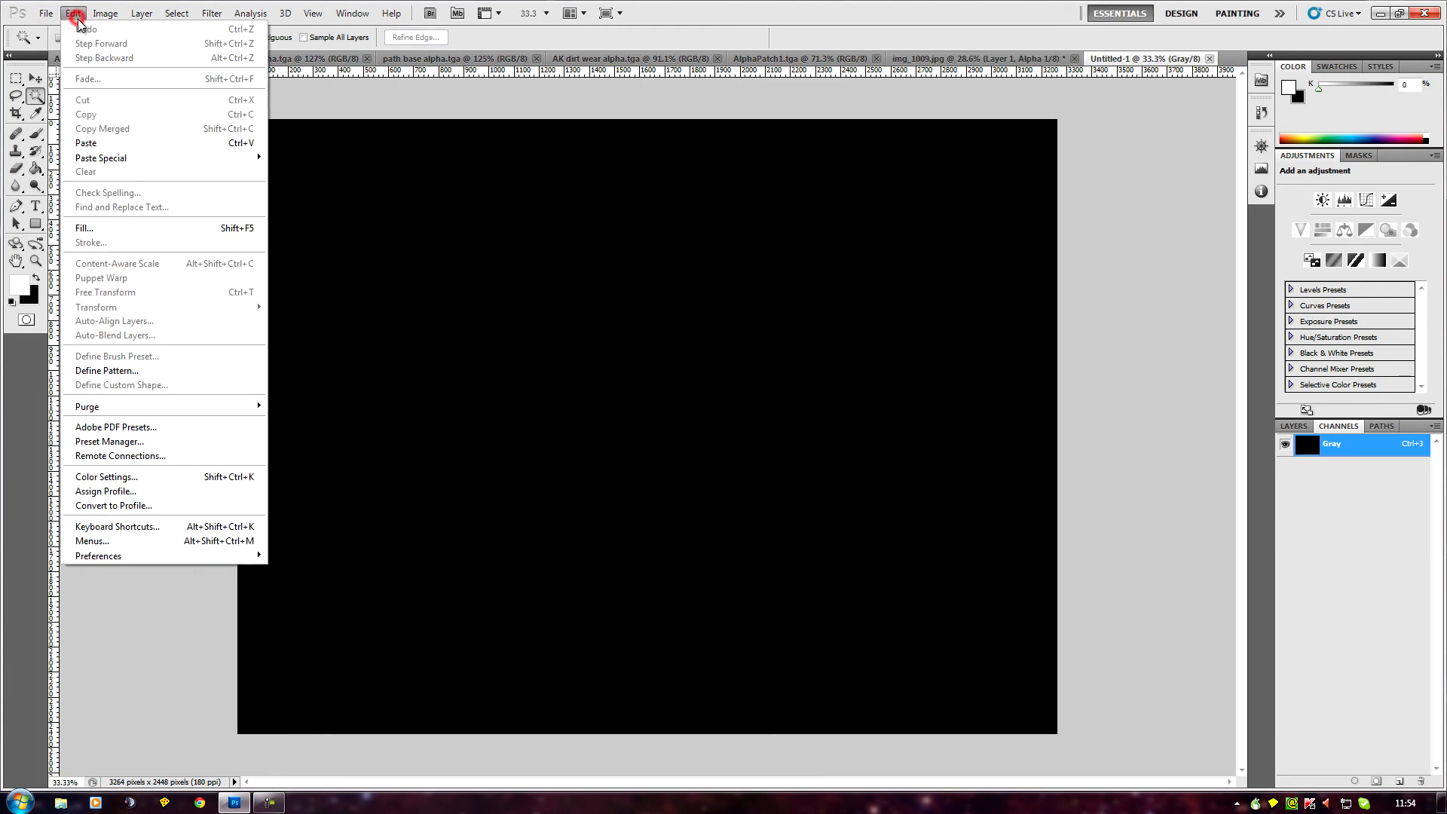
left_click(86, 143)
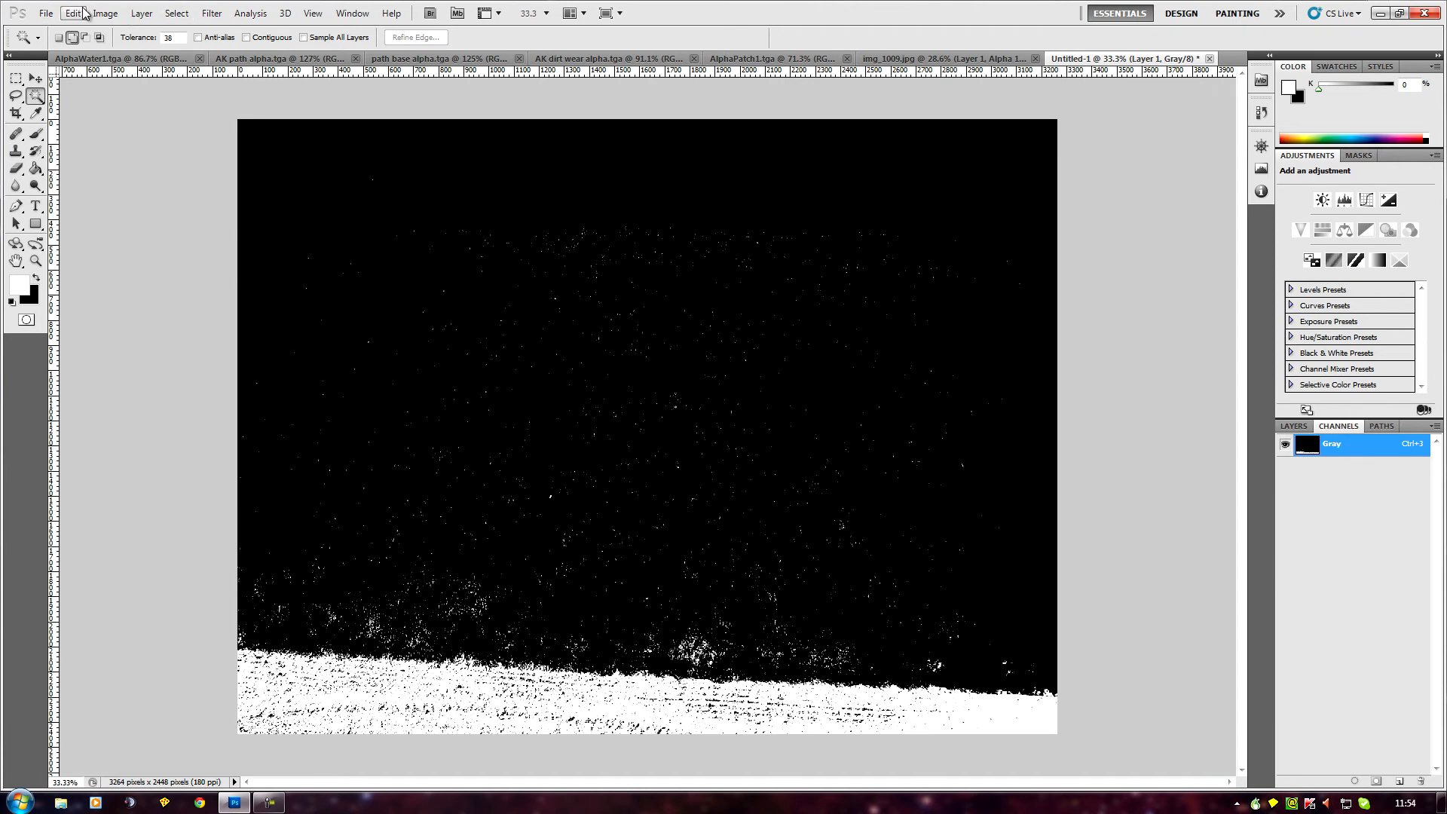
Convert the new document to RGB Color, flattening its layers, and return to the layers view
left_click(106, 14)
mouse_move(128, 31)
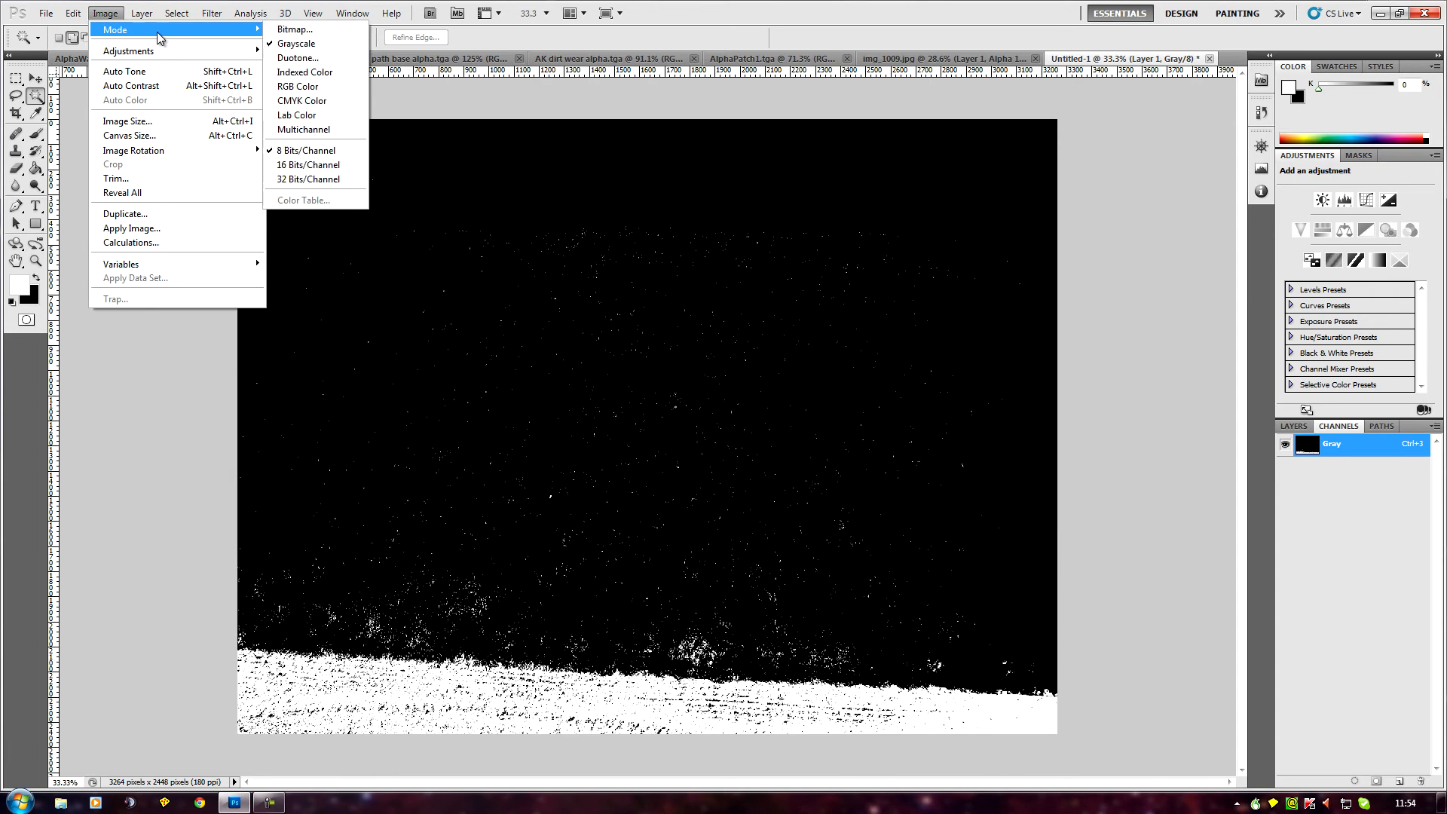
left_click(307, 91)
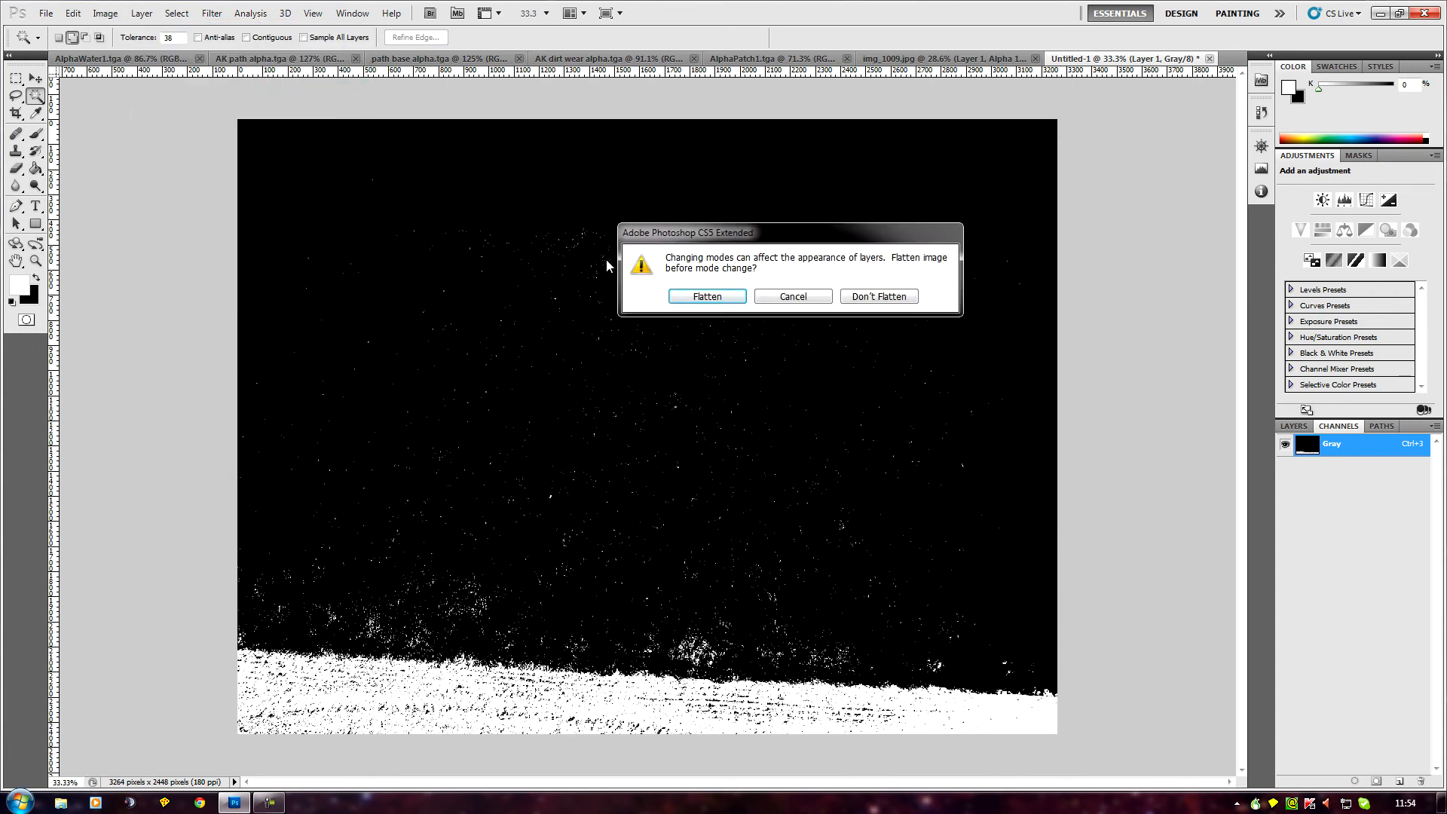
left_click(712, 299)
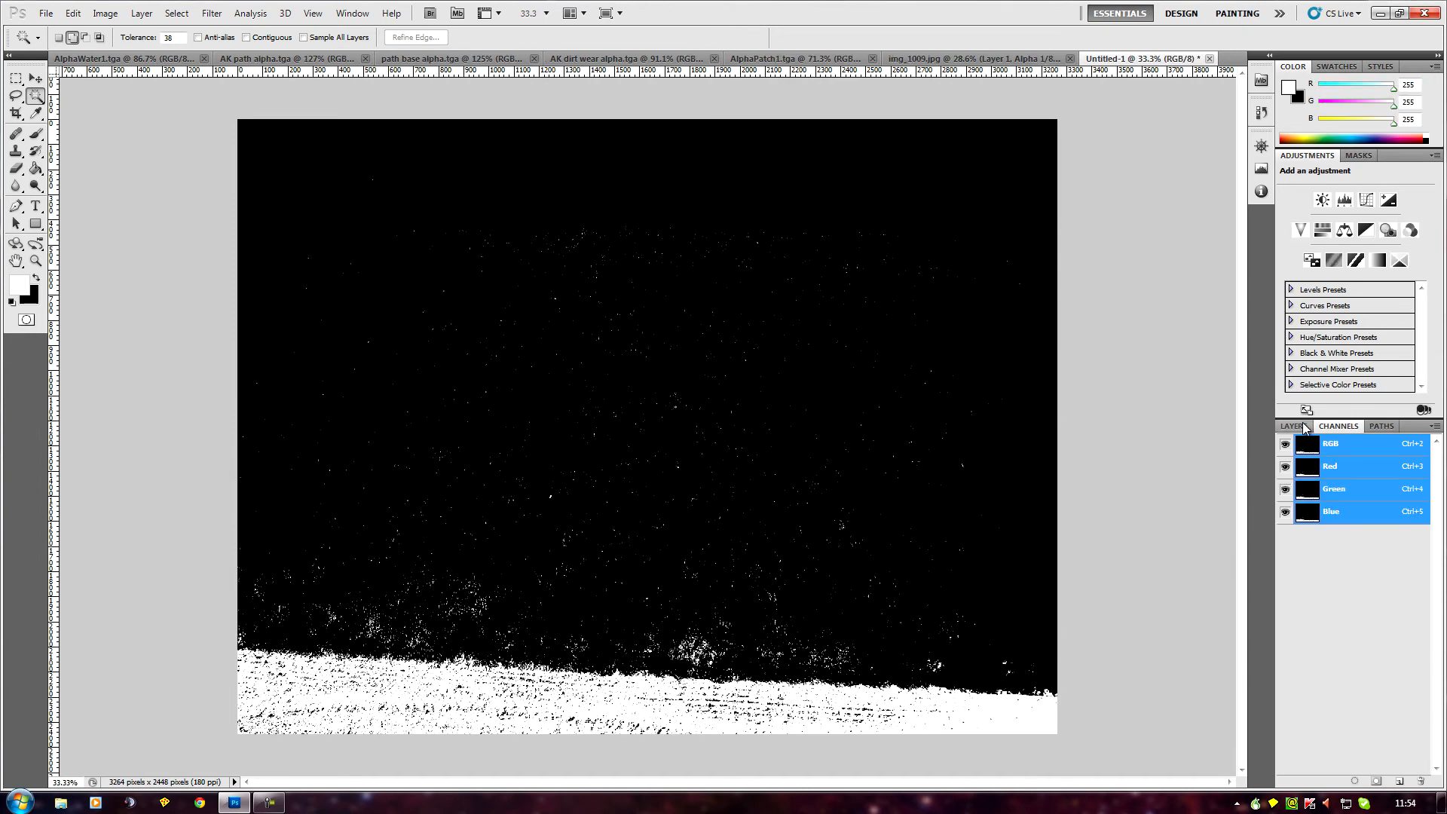
left_click(1292, 426)
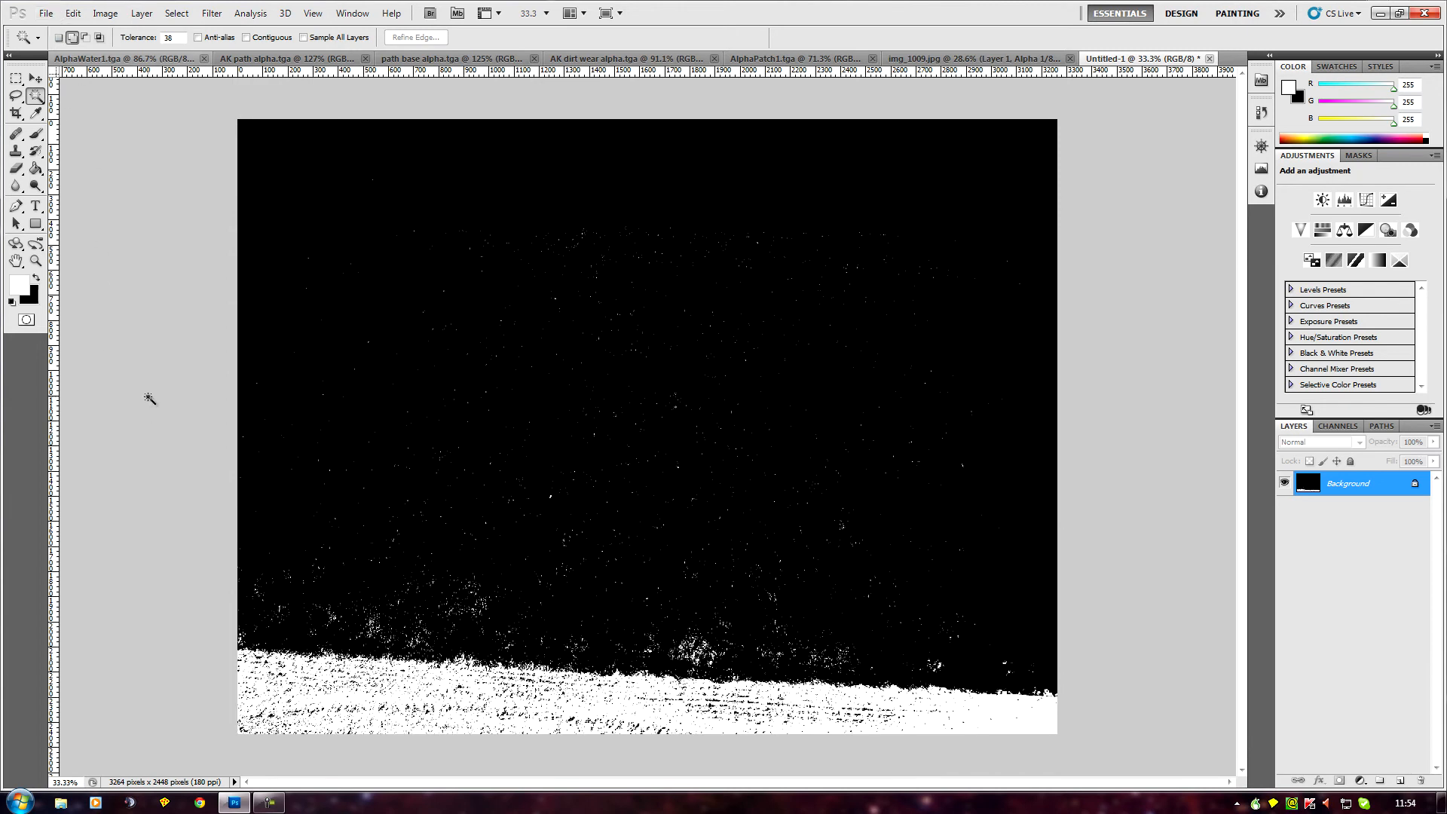
Set the Rectangular Marquee style to Normal and select an area about 2100 × 1810 px at the image's lower-left corner
left_click(16, 78)
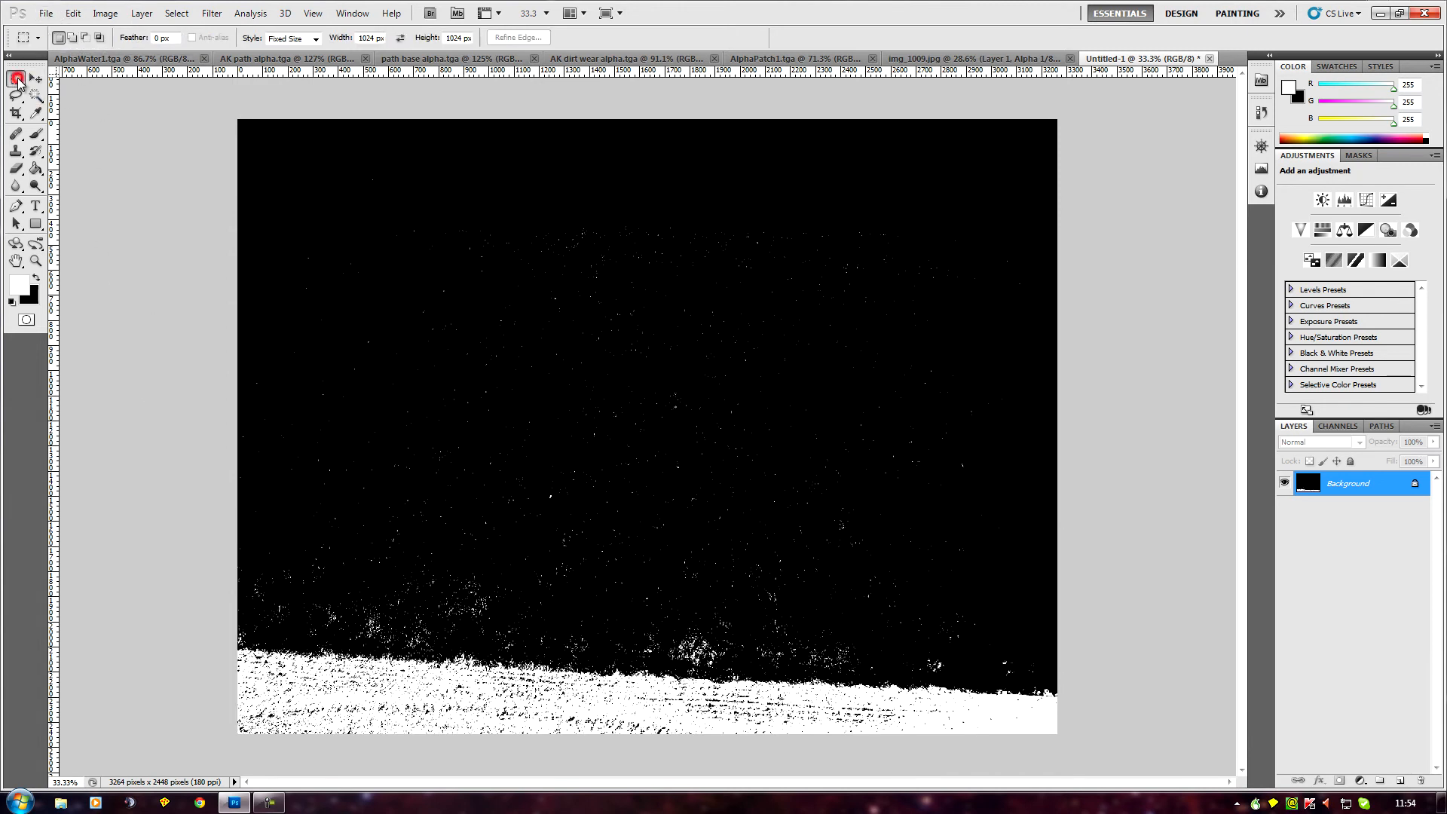
left_click(316, 39)
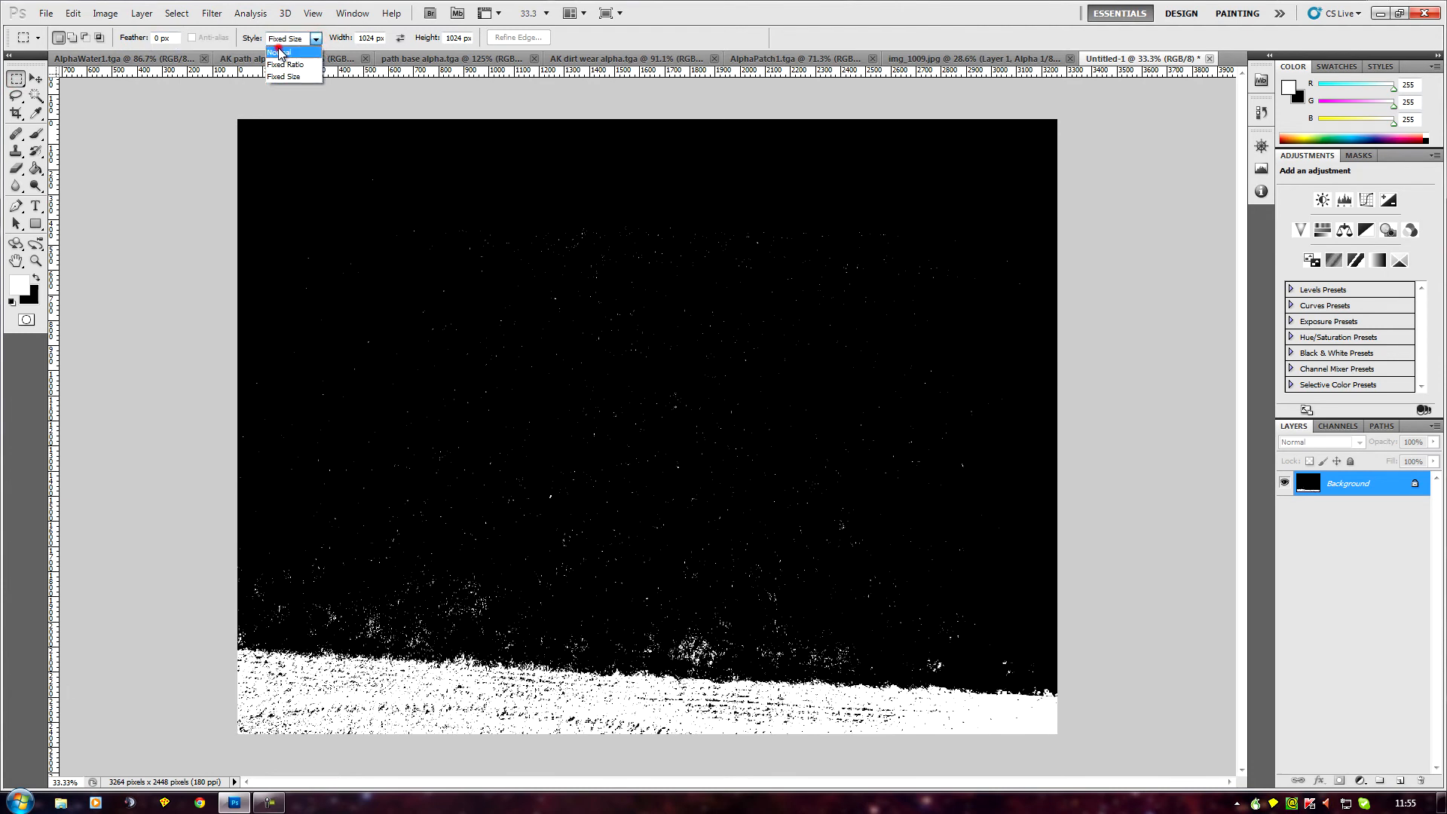
left_click(280, 53)
left_click_drag(226, 751, 764, 280)
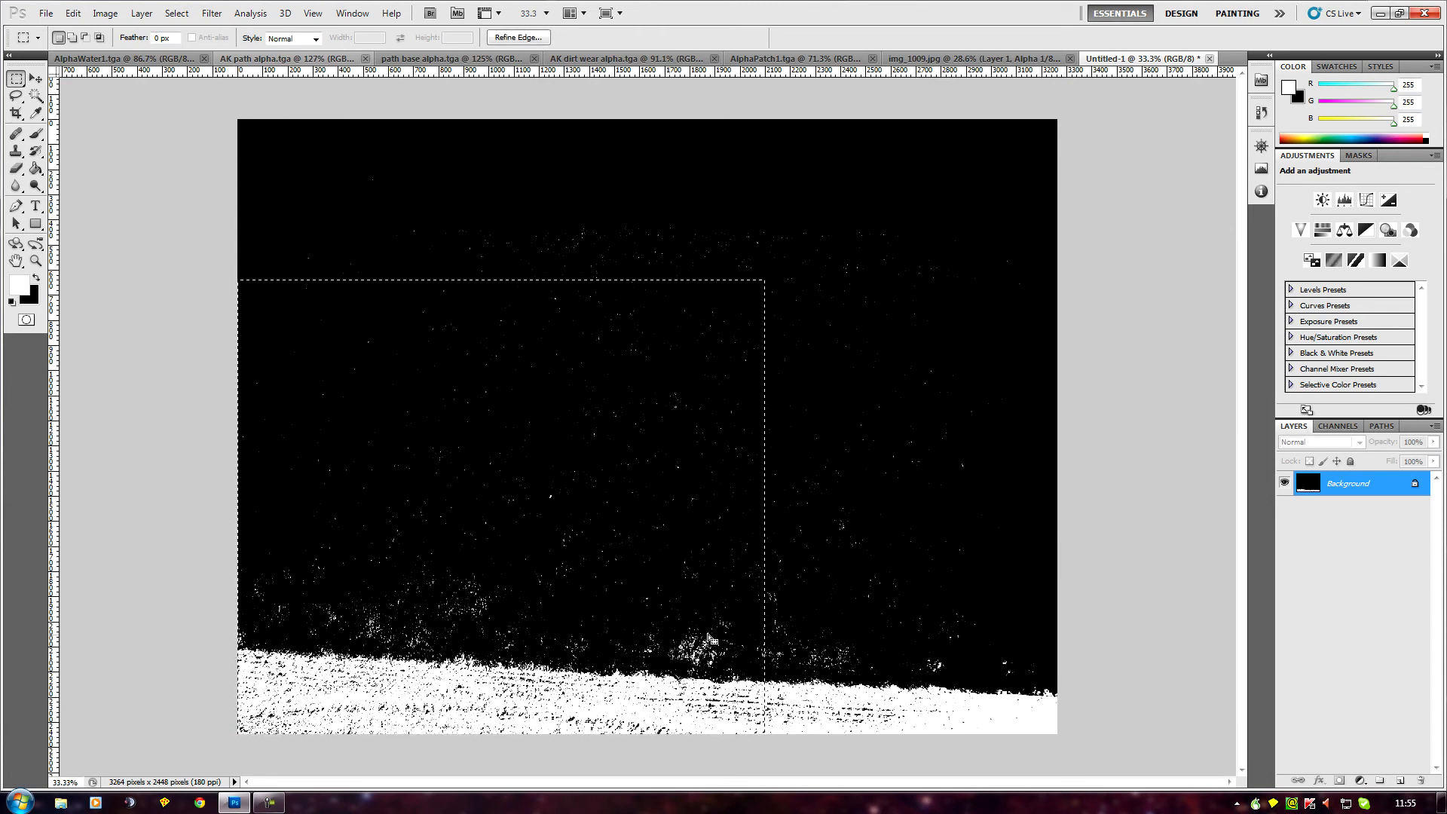
Copy the marquee-selected part of the black-and-white image and paste it as a new layer
left_click(73, 13)
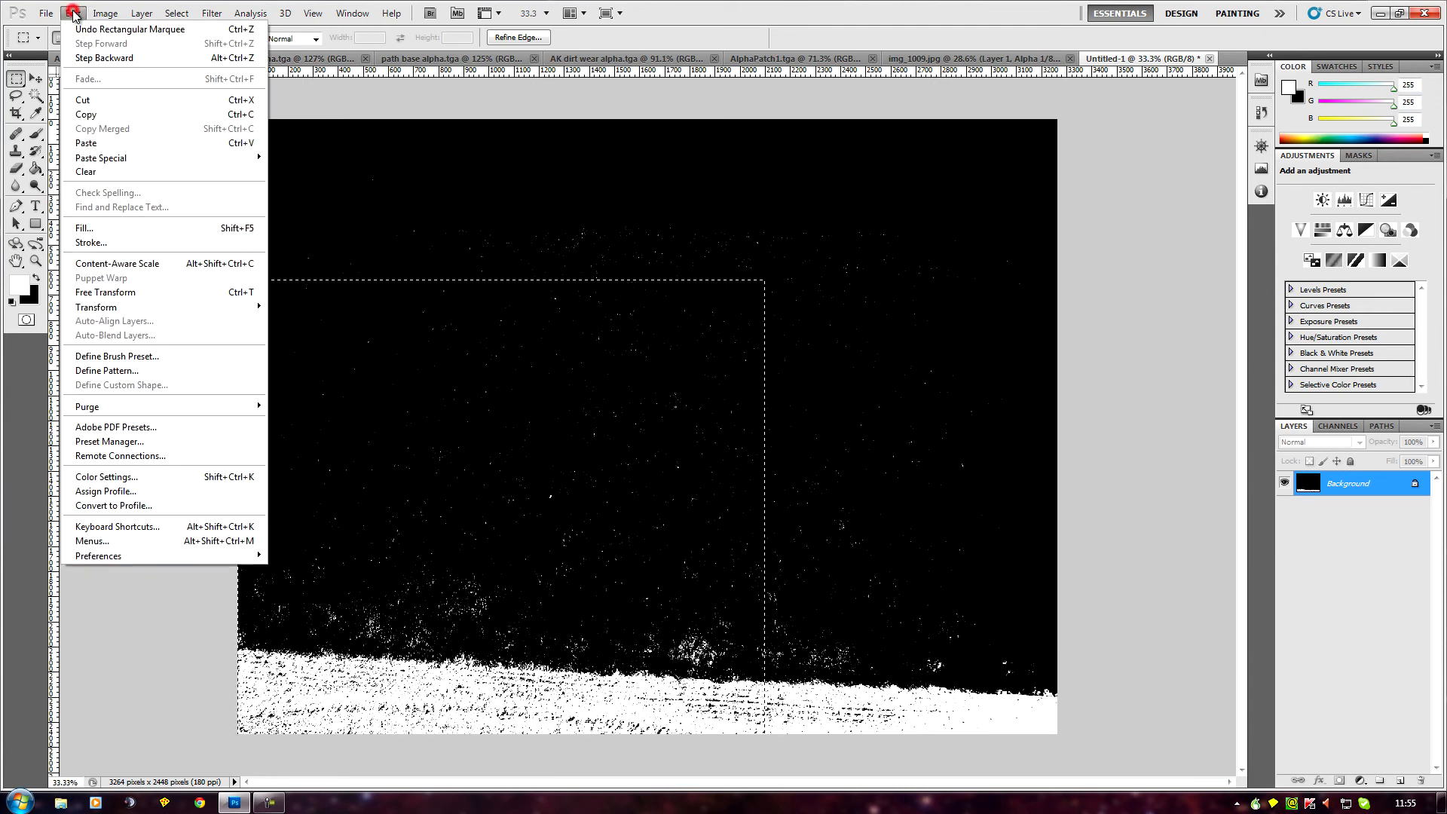
left_click(97, 114)
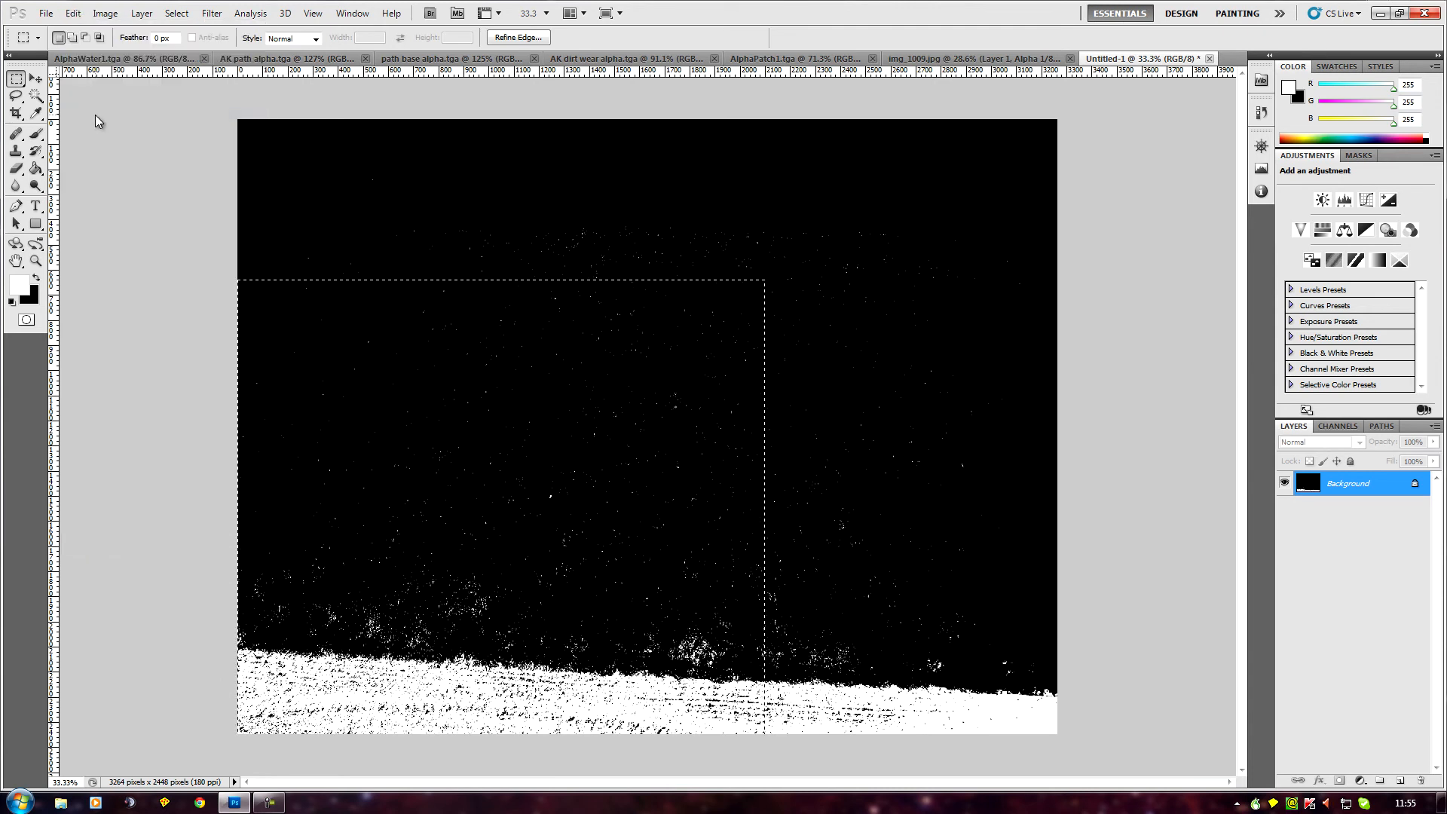
left_click(73, 13)
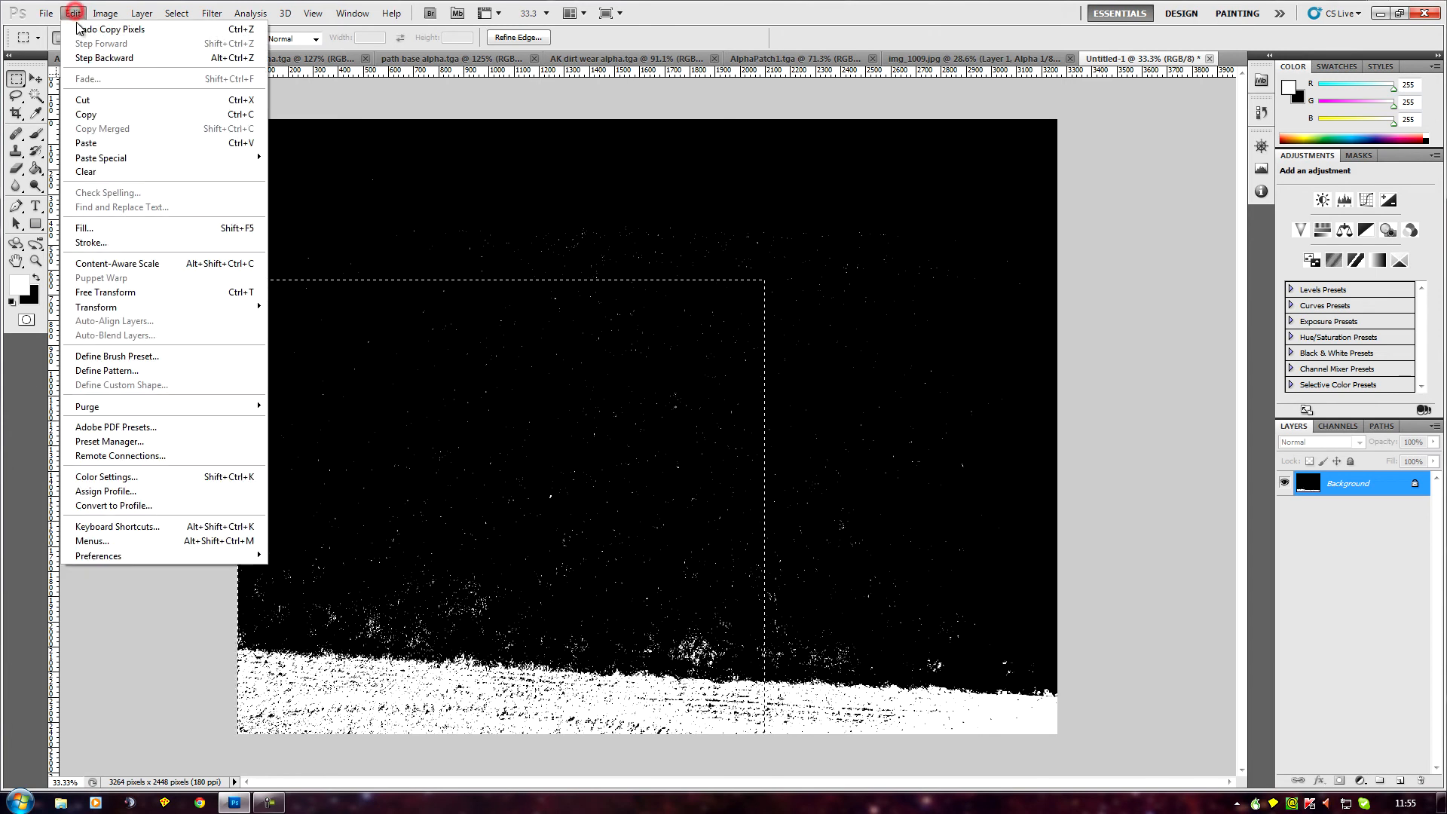
left_click(108, 142)
Rotate the pasted layer by about -3.2° so the grass-to-track edge runs level, and apply the transformation
left_click(73, 13)
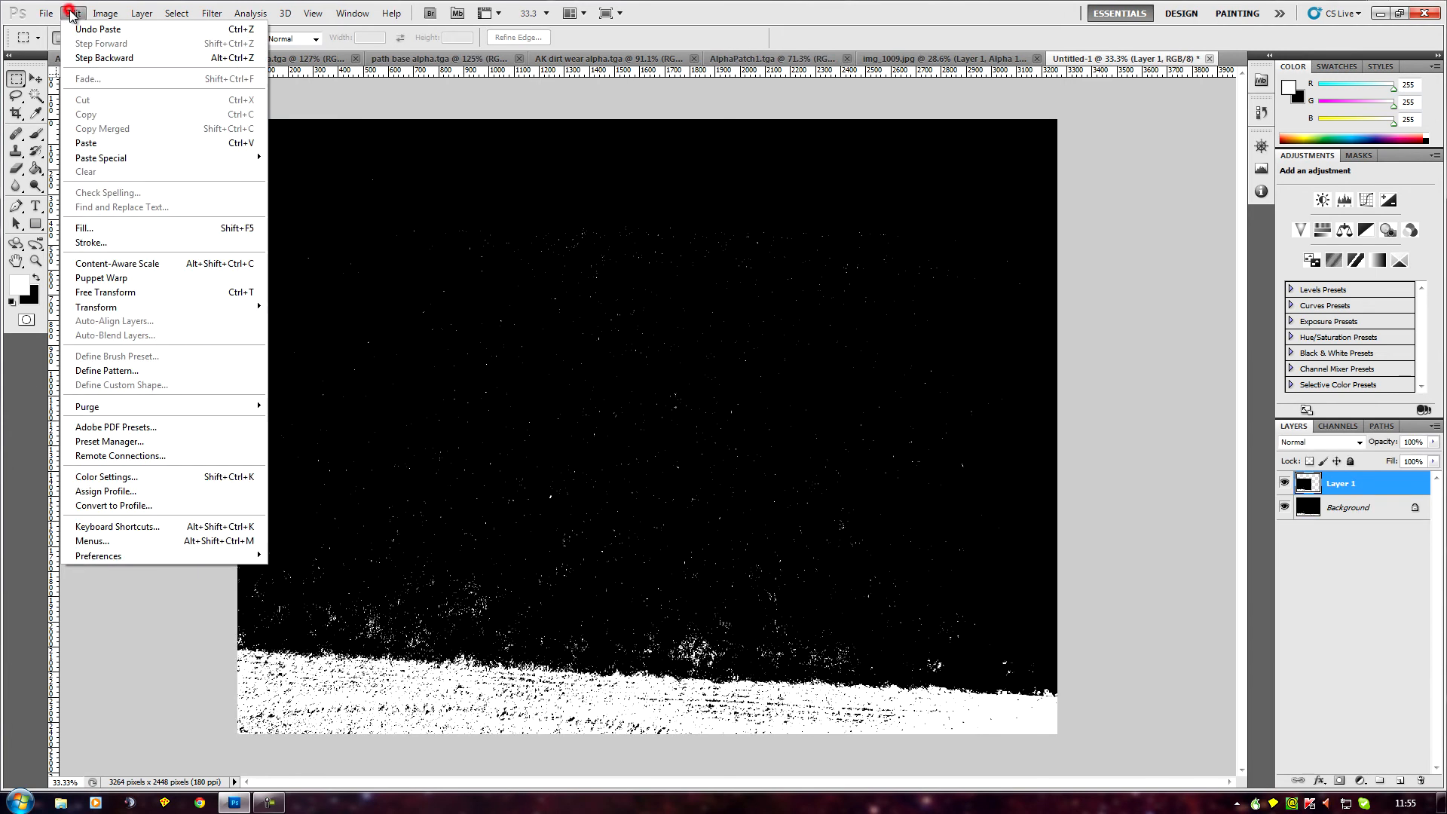
mouse_move(135, 308)
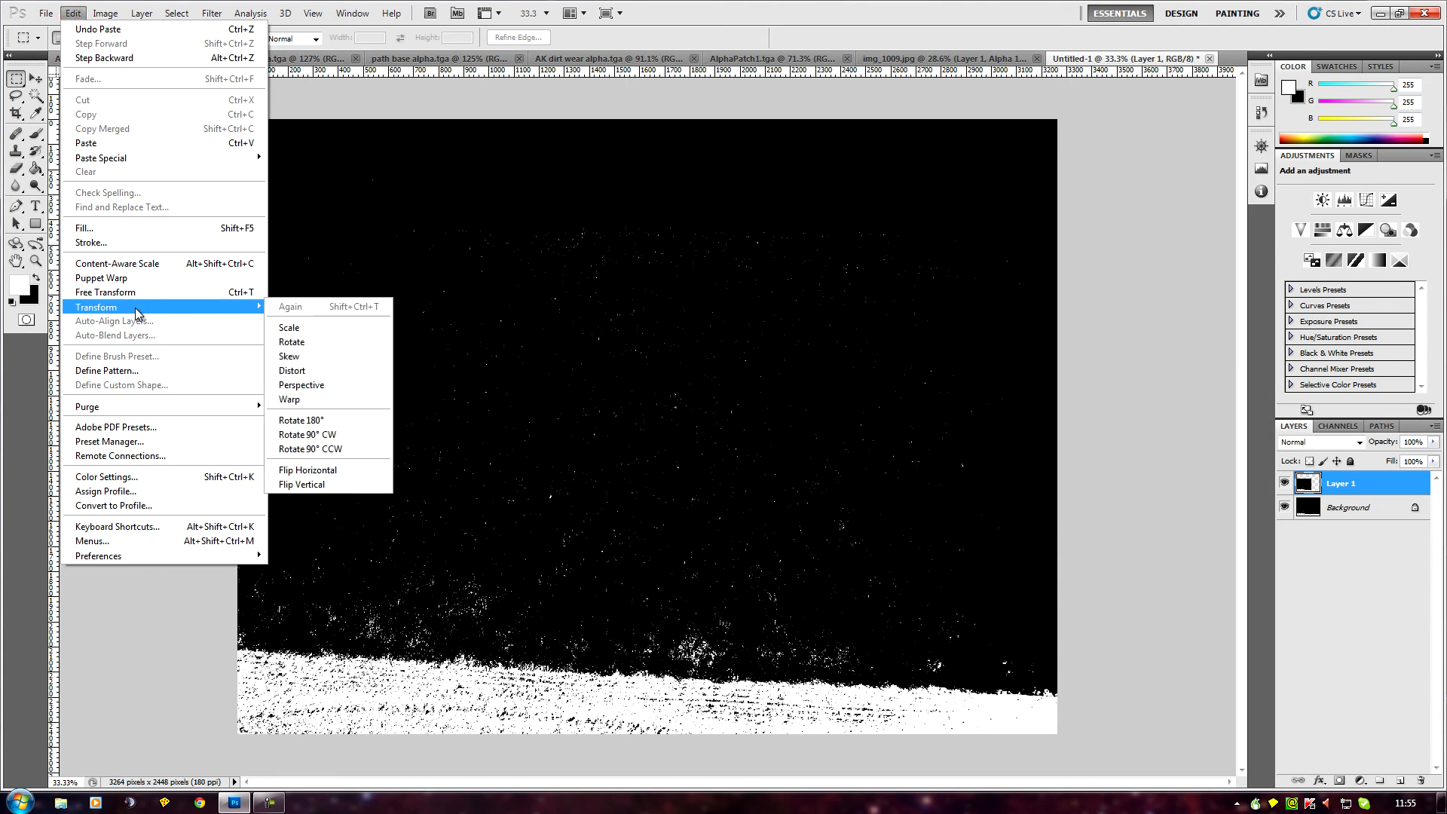
left_click(330, 343)
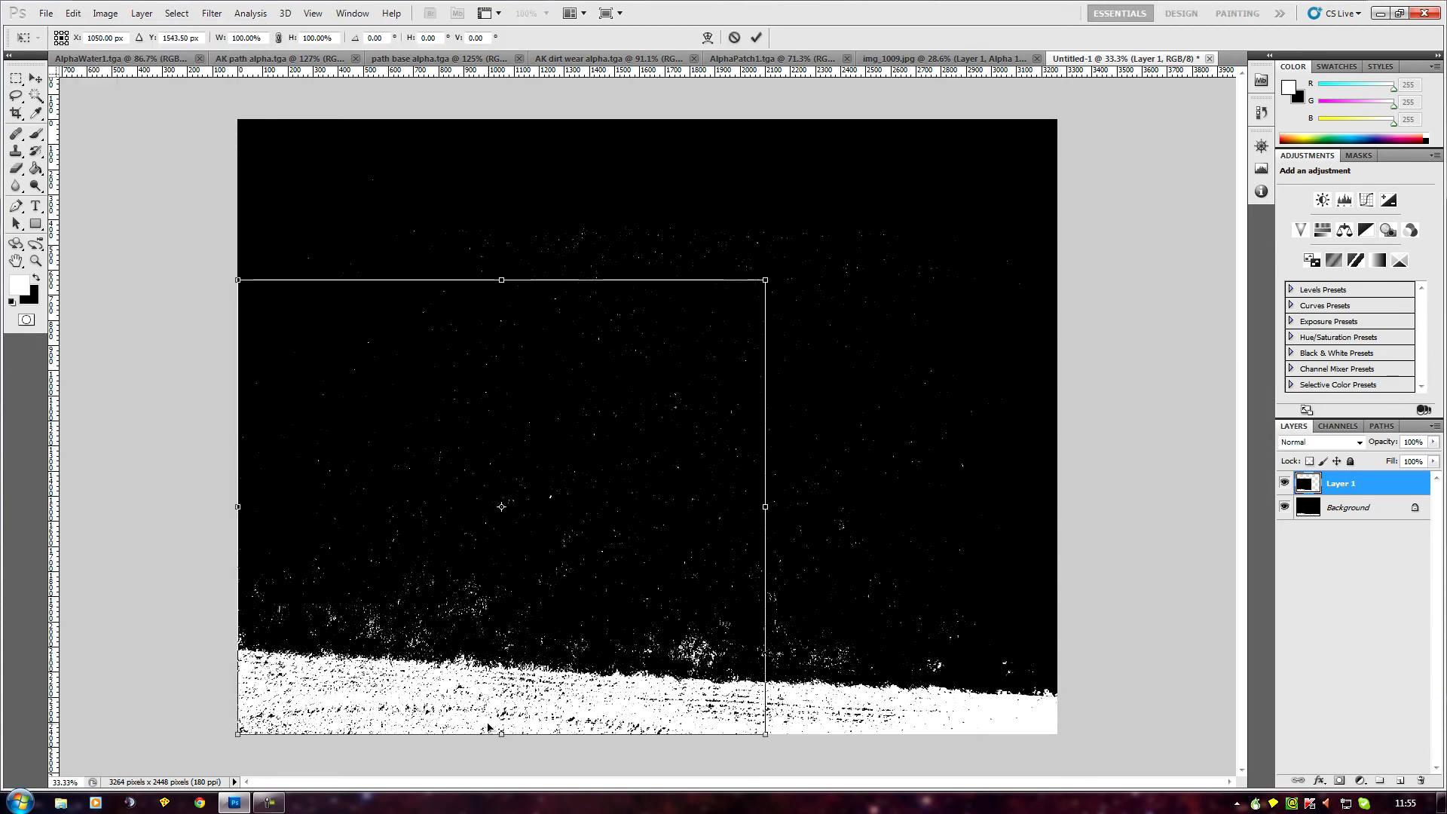
left_click_drag(239, 734, 254, 745)
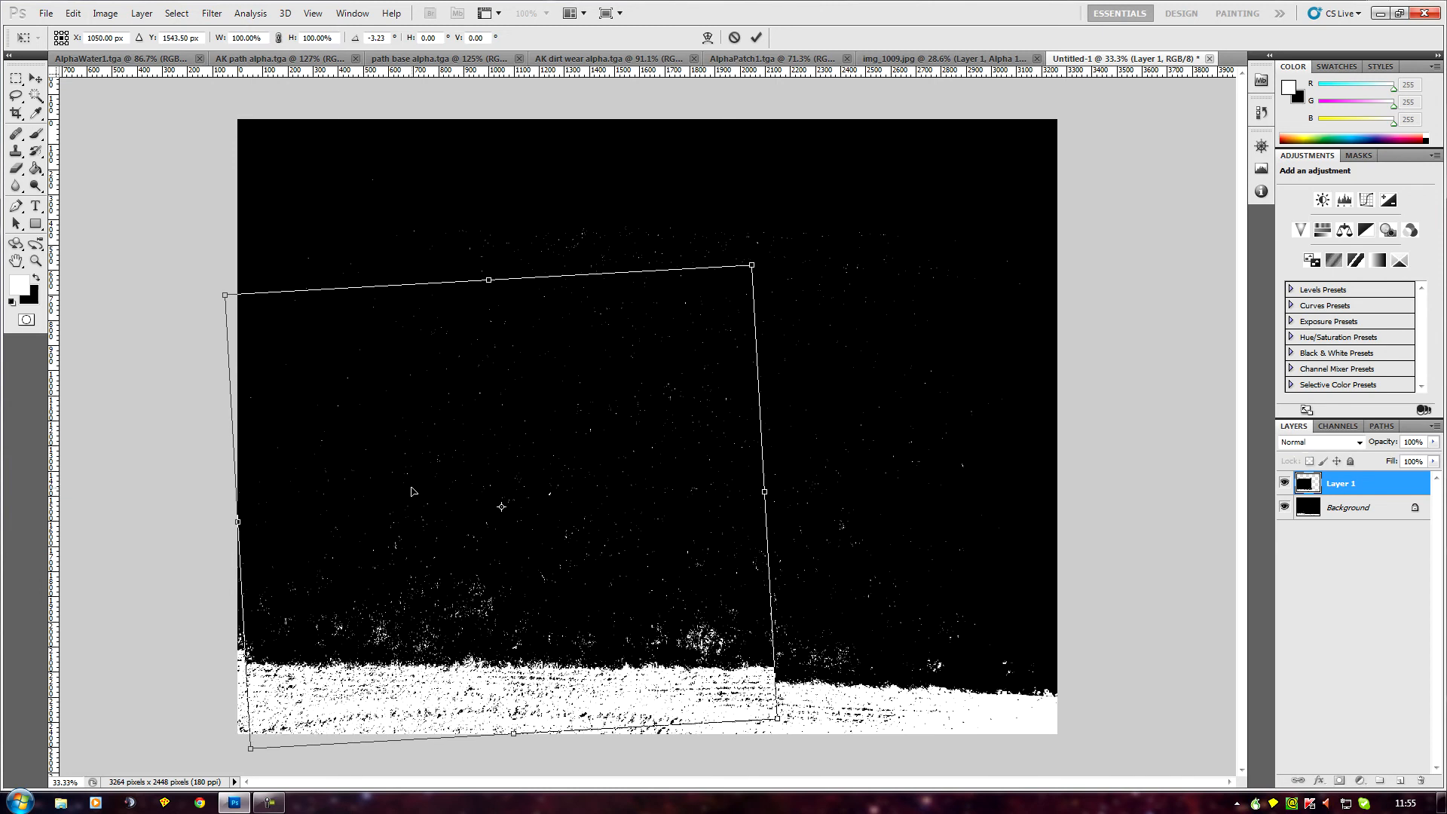
double_click(411, 492)
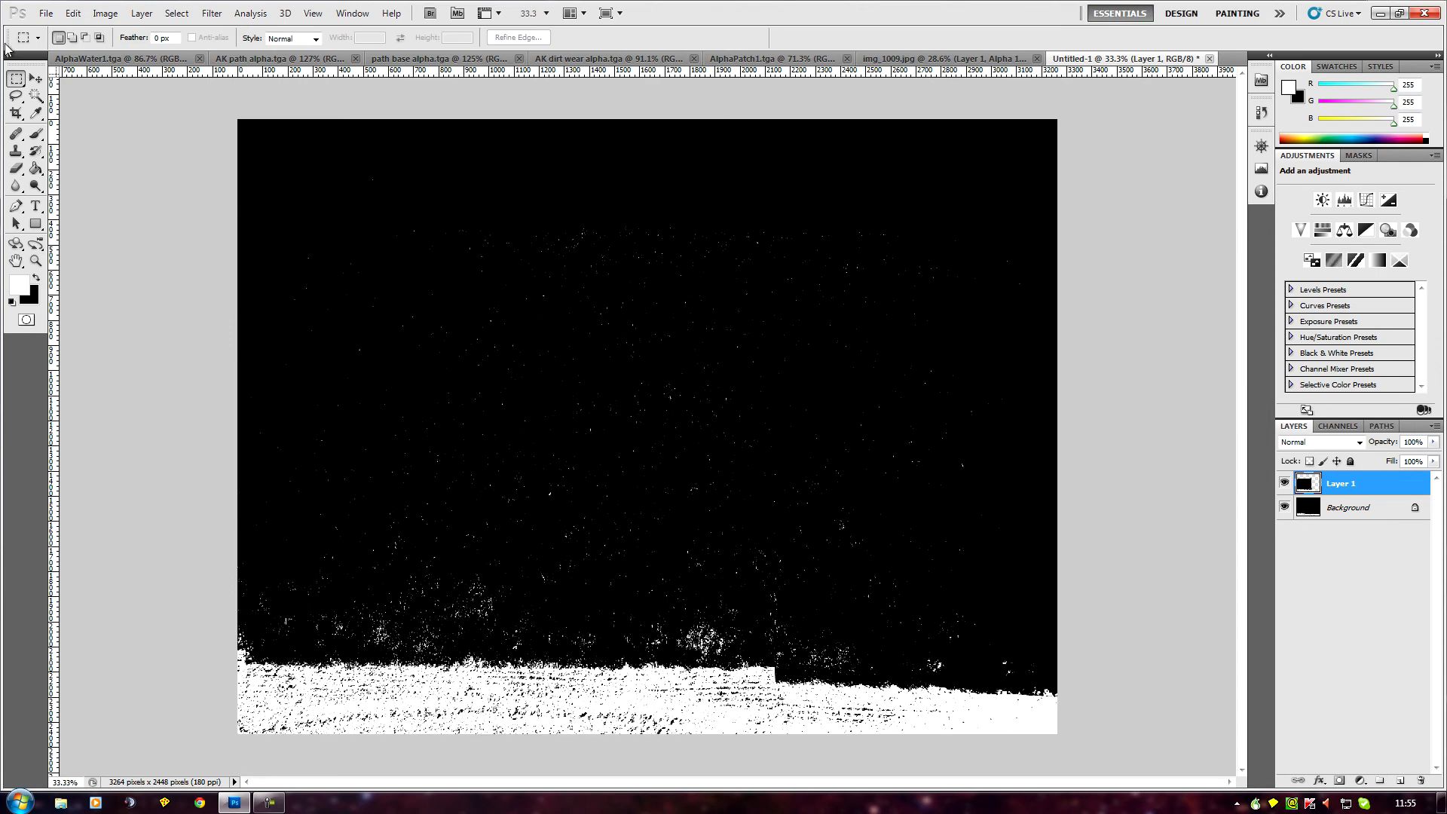
Flatten the image so the rotated layer merges with the background
left_click(142, 13)
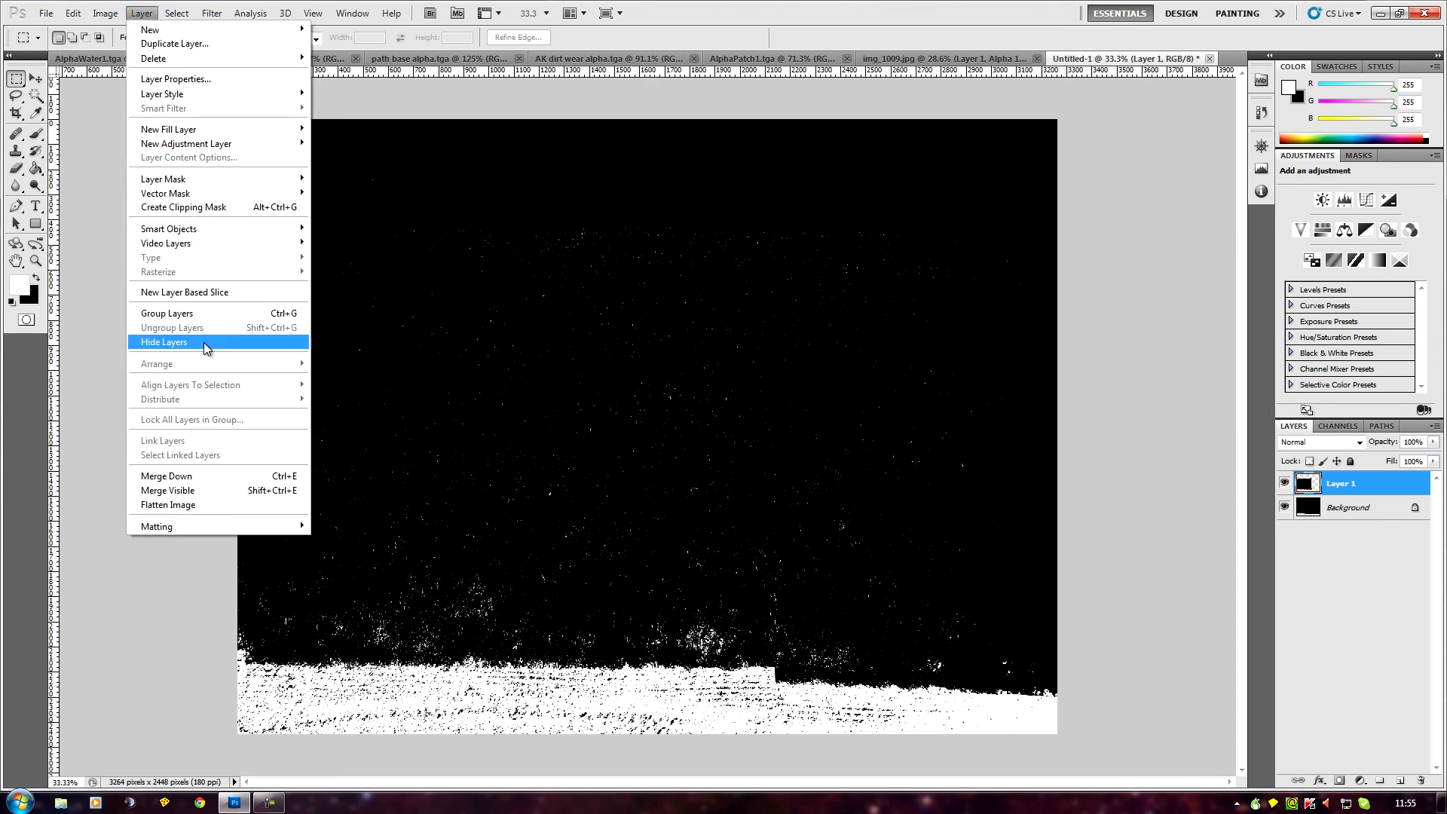
mouse_move(224, 146)
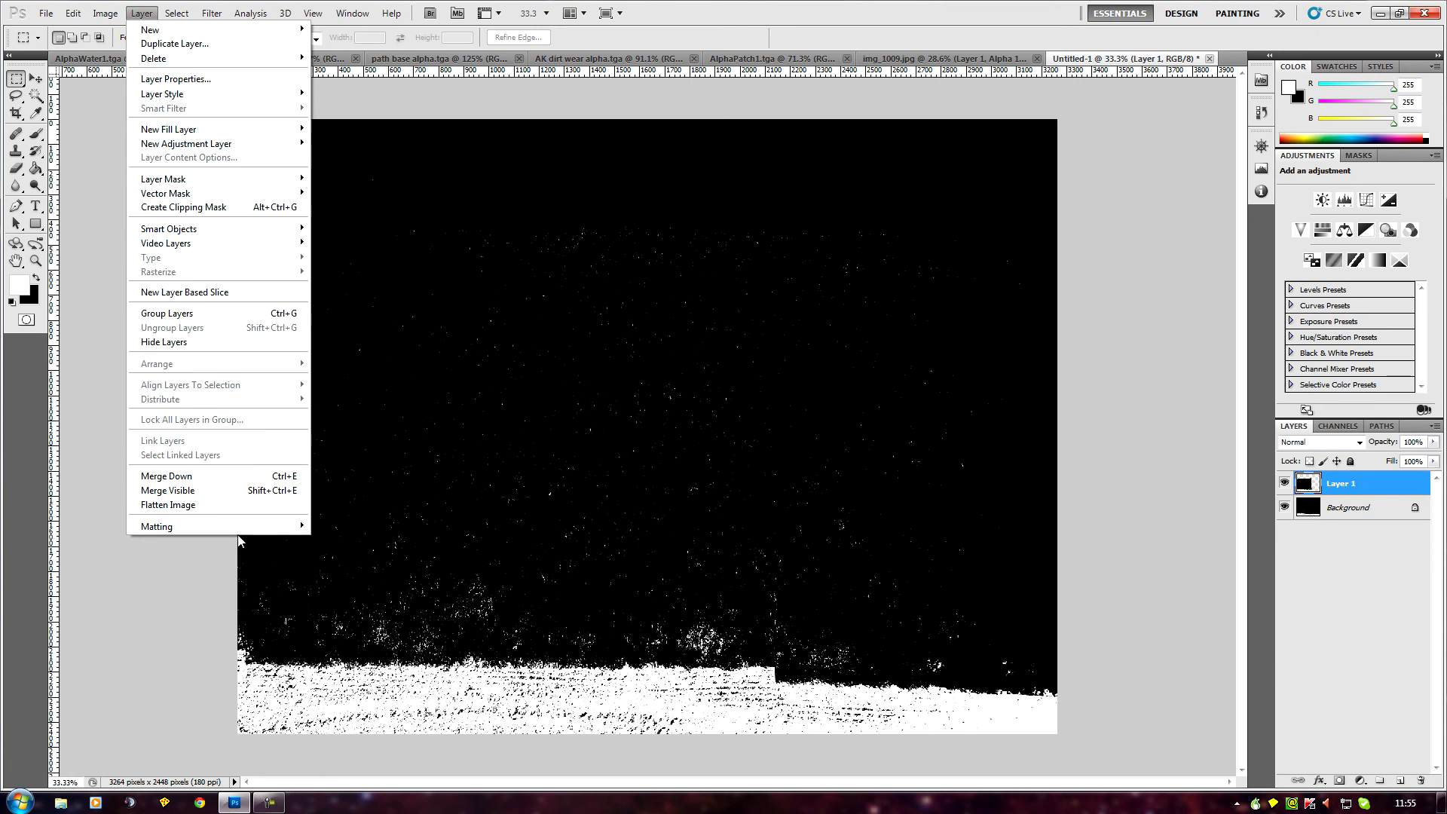
left_click(168, 505)
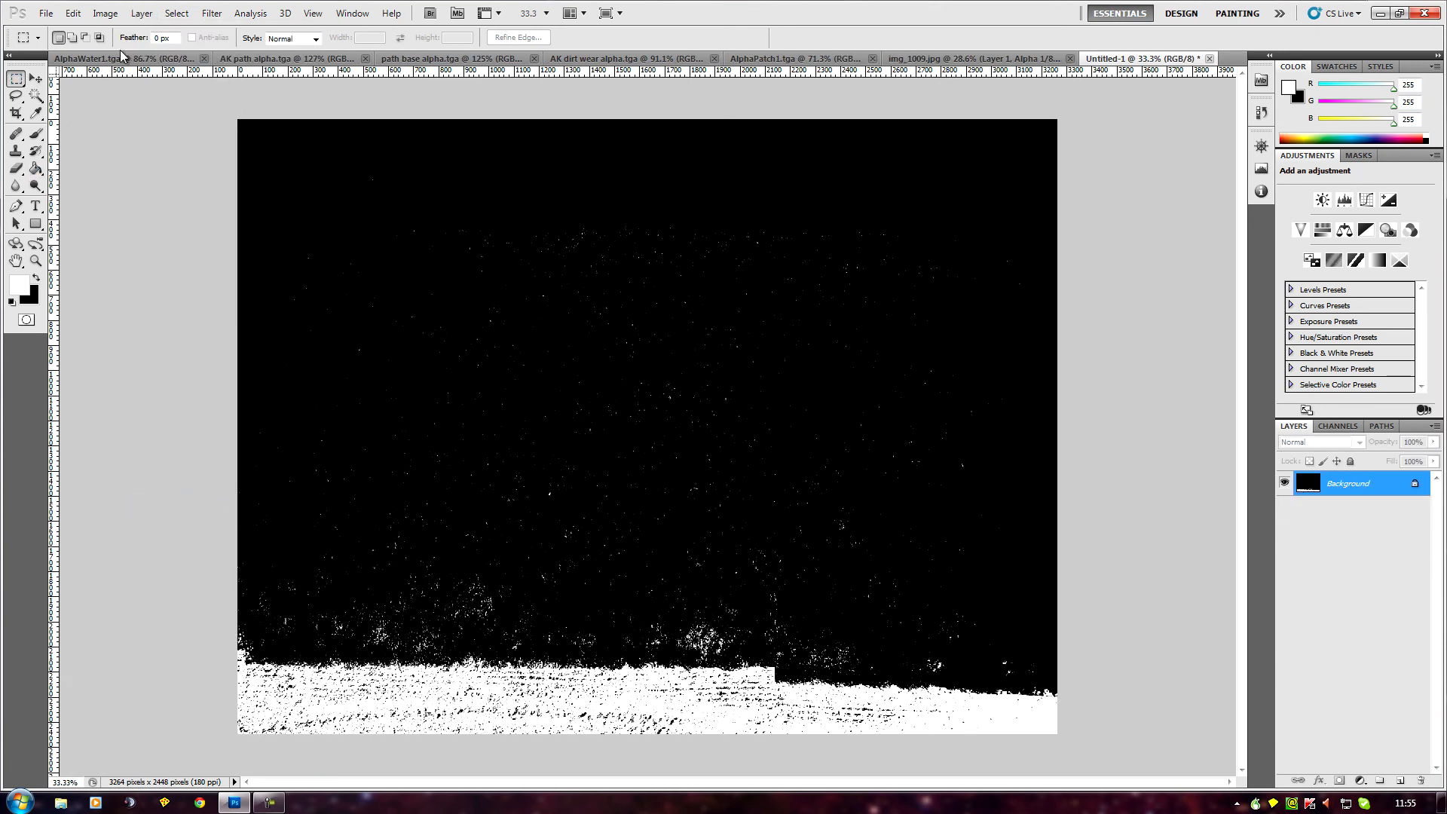
Set the Rectangular Marquee style to Fixed Ratio 1:1 and select a square about 1455 px wide across the straightened edge
left_click(316, 43)
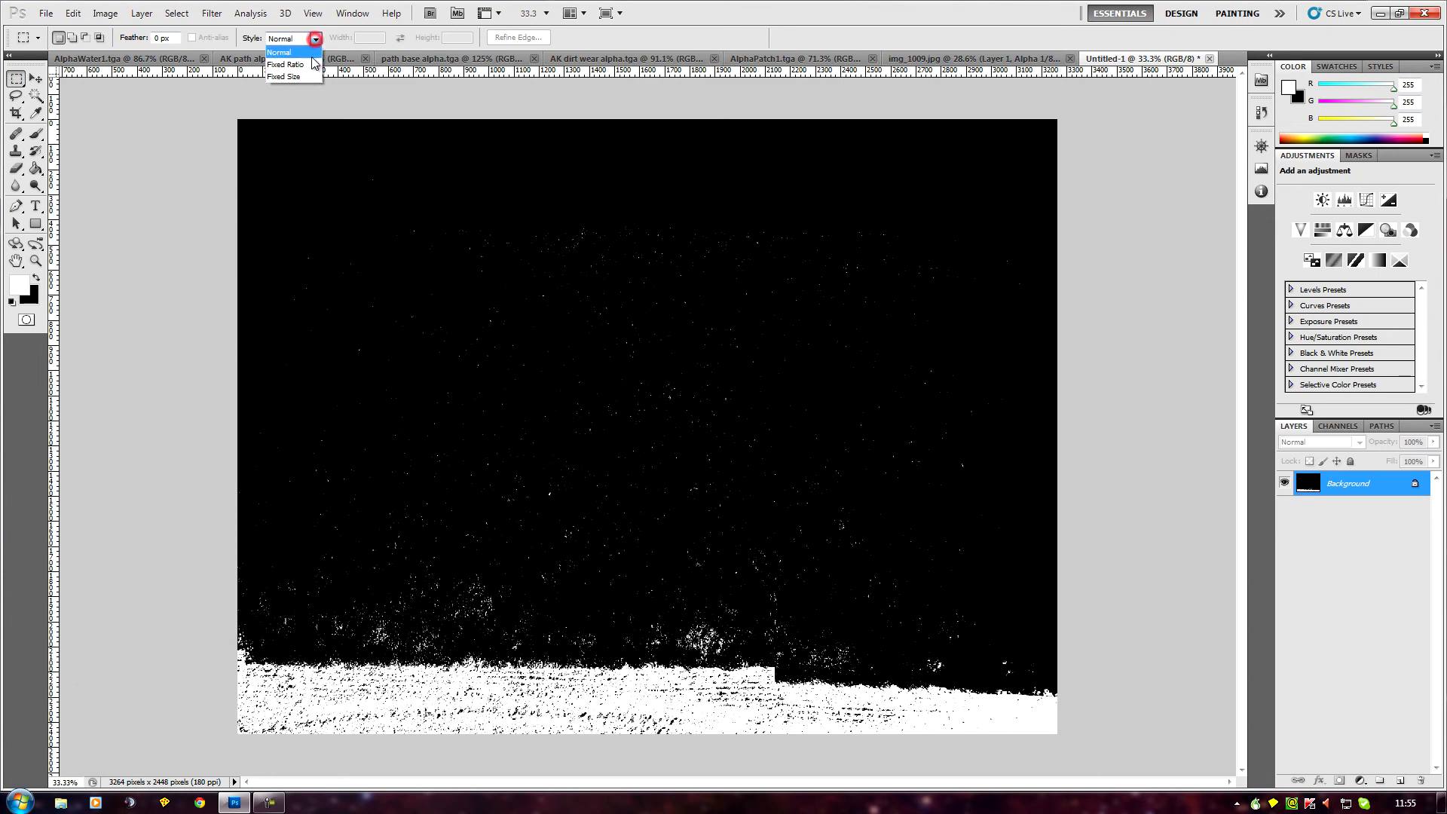
left_click(302, 68)
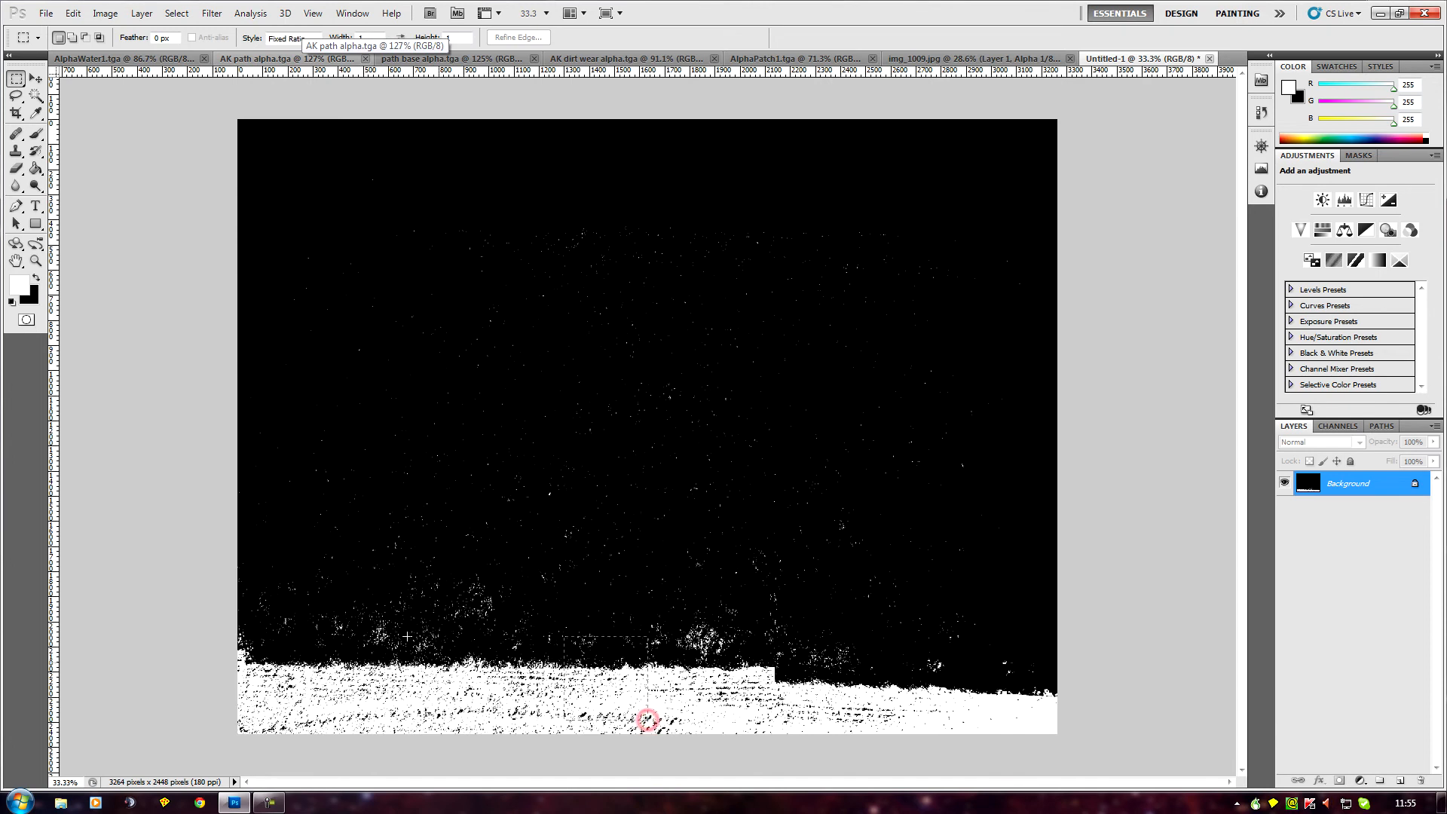
left_click_drag(253, 385, 240, 354)
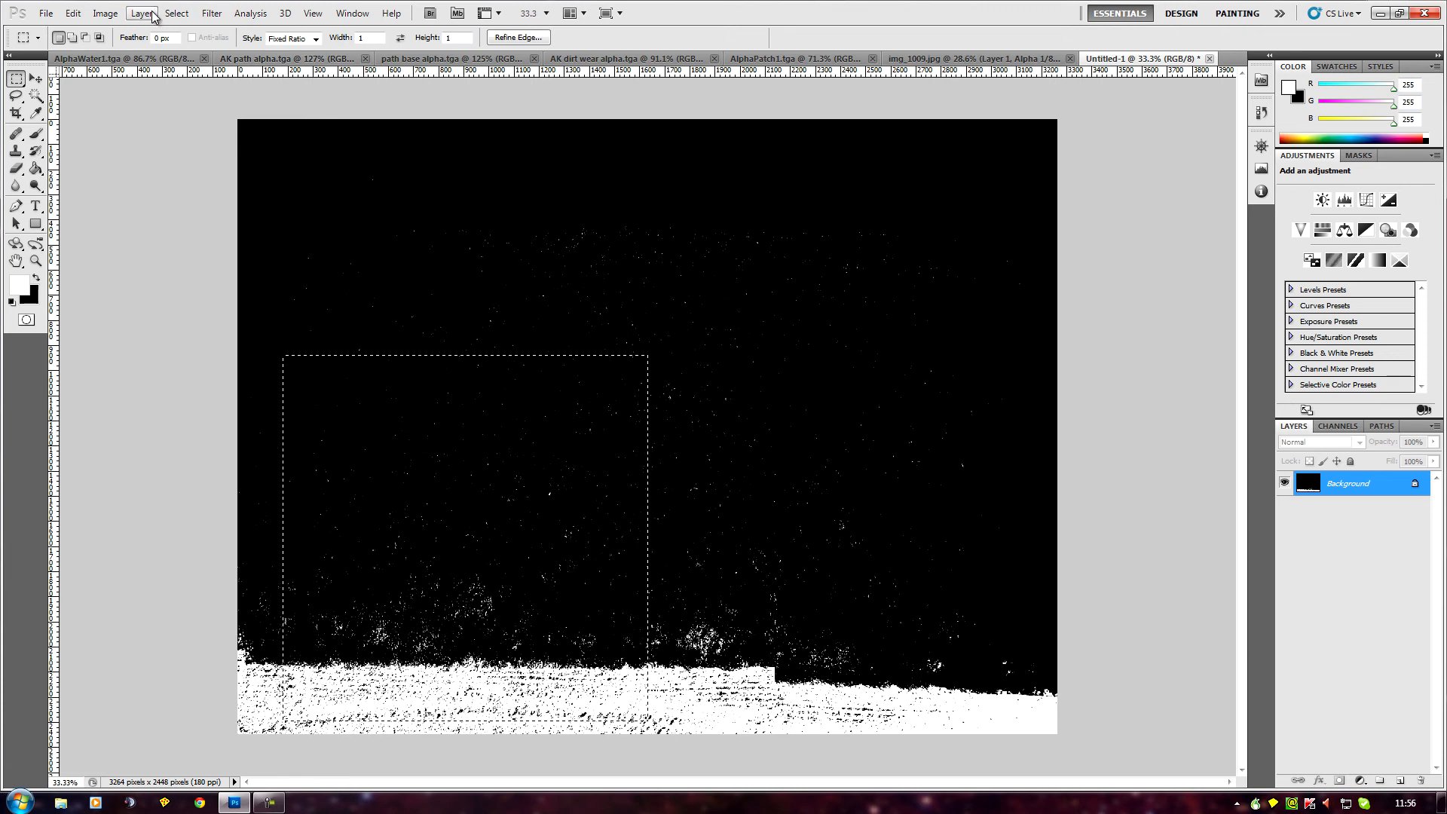
Crop the image to the square selection and deselect it
left_click(120, 14)
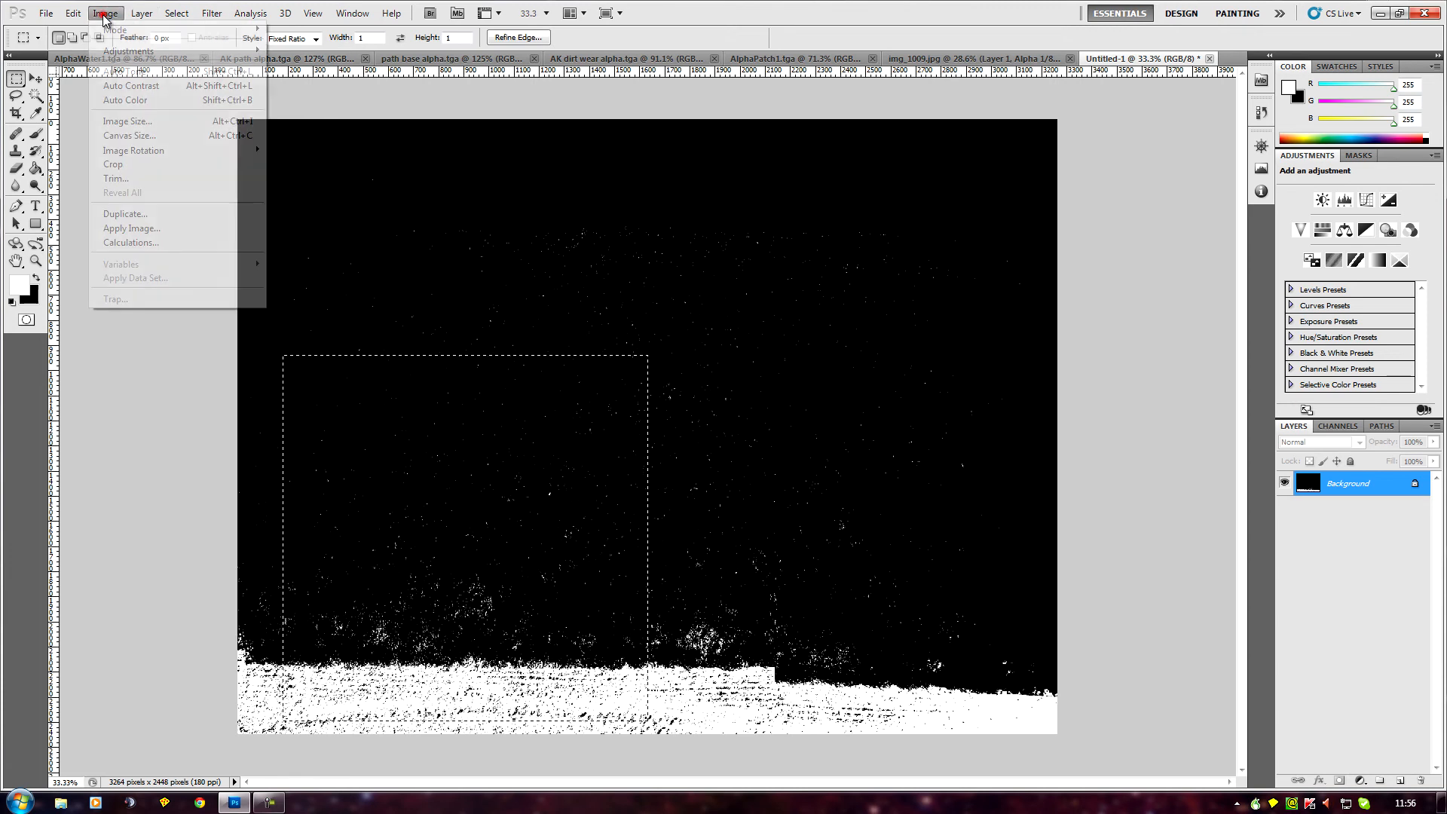
left_click(121, 166)
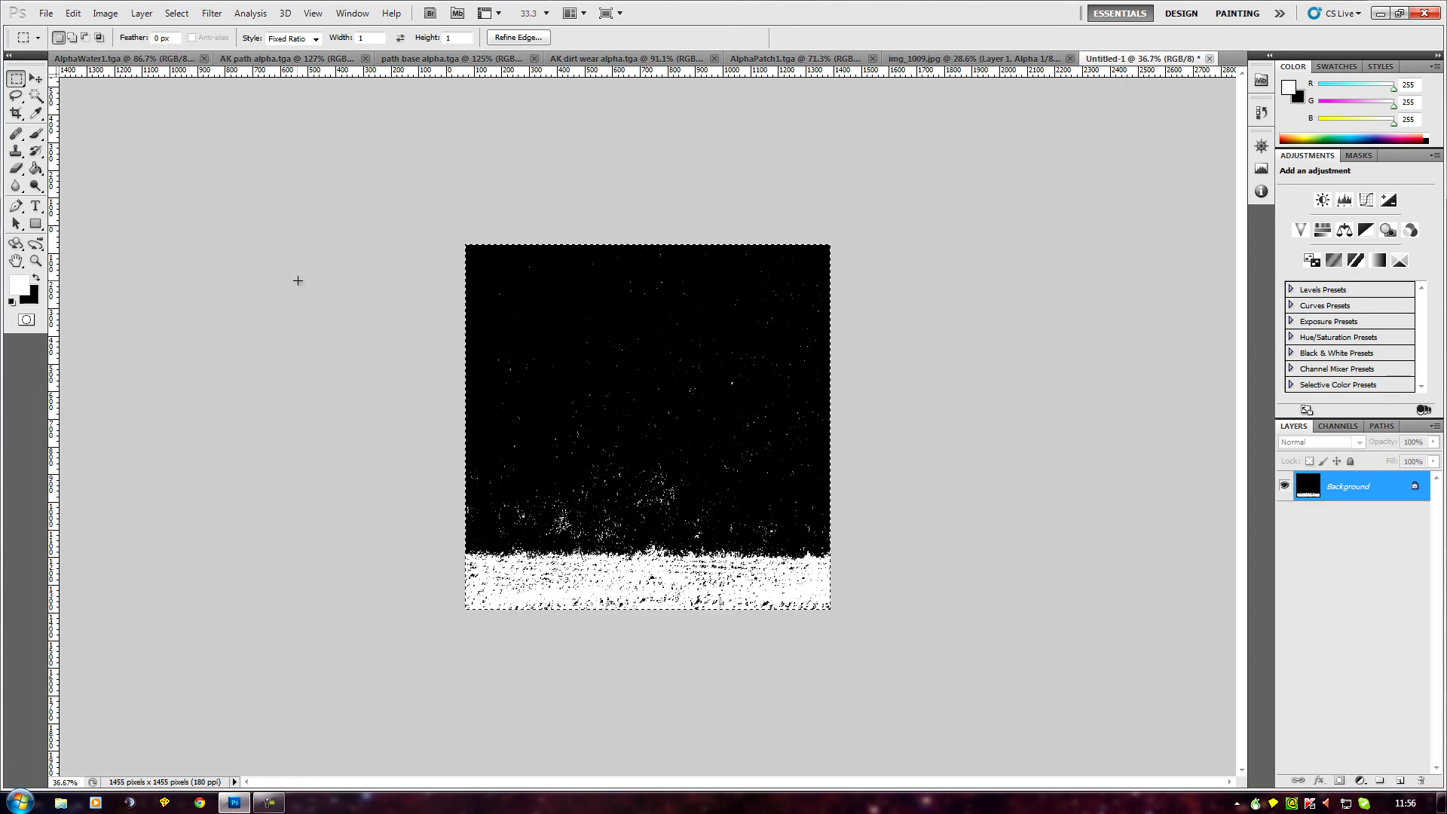
key("ctrl+0")
scroll(297, 281, "down", 2)
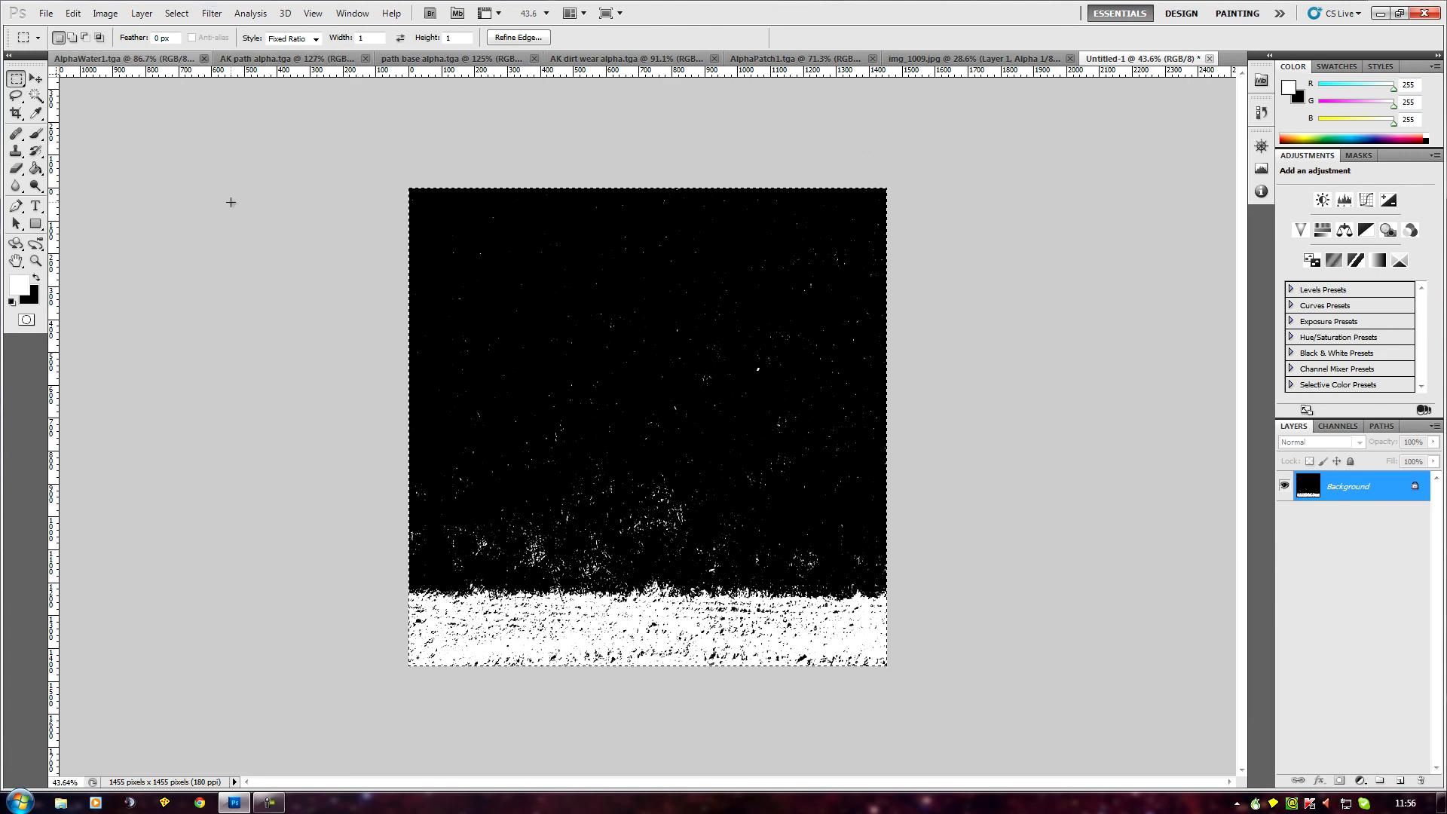
left_click(176, 13)
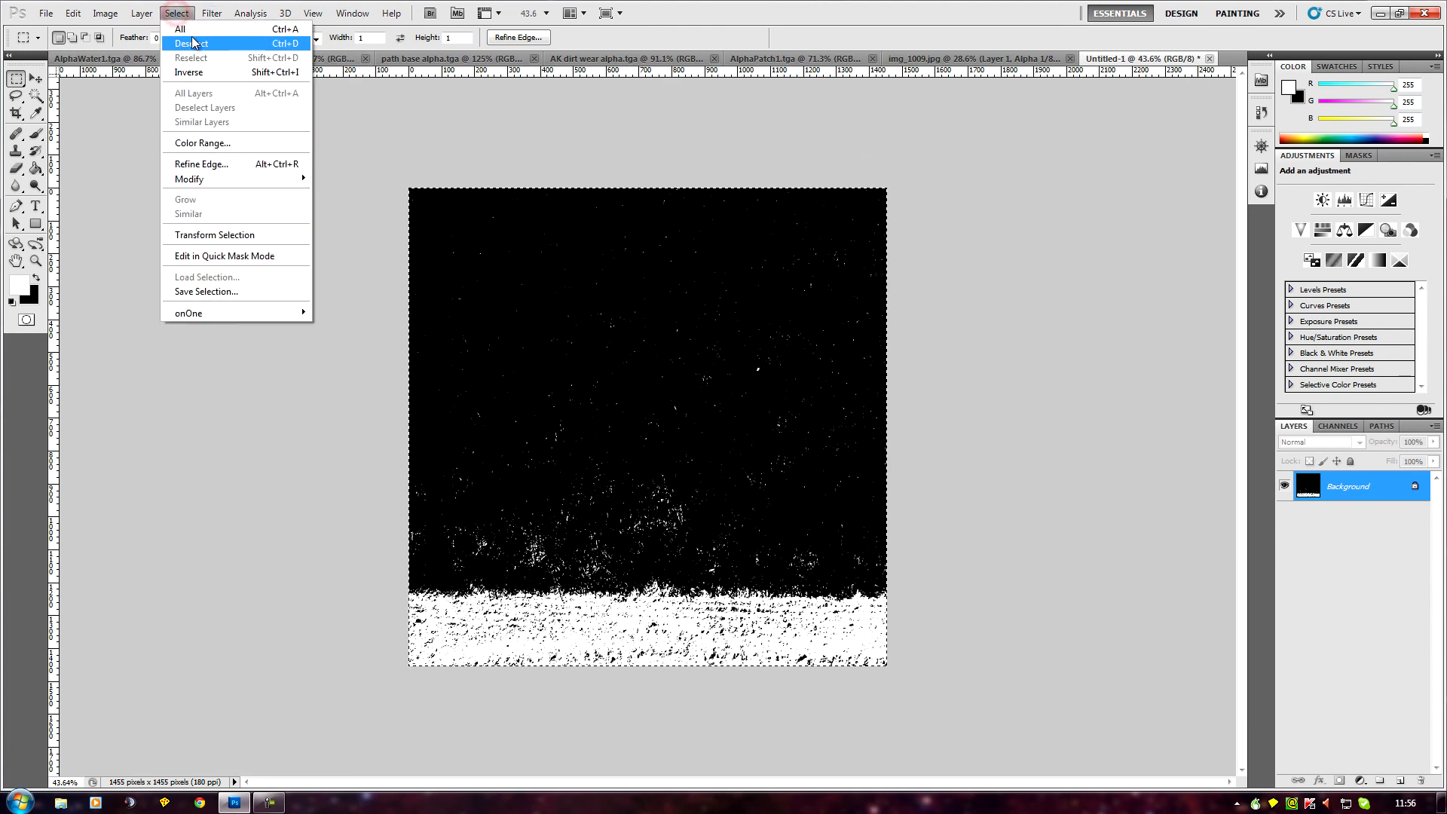
left_click(188, 46)
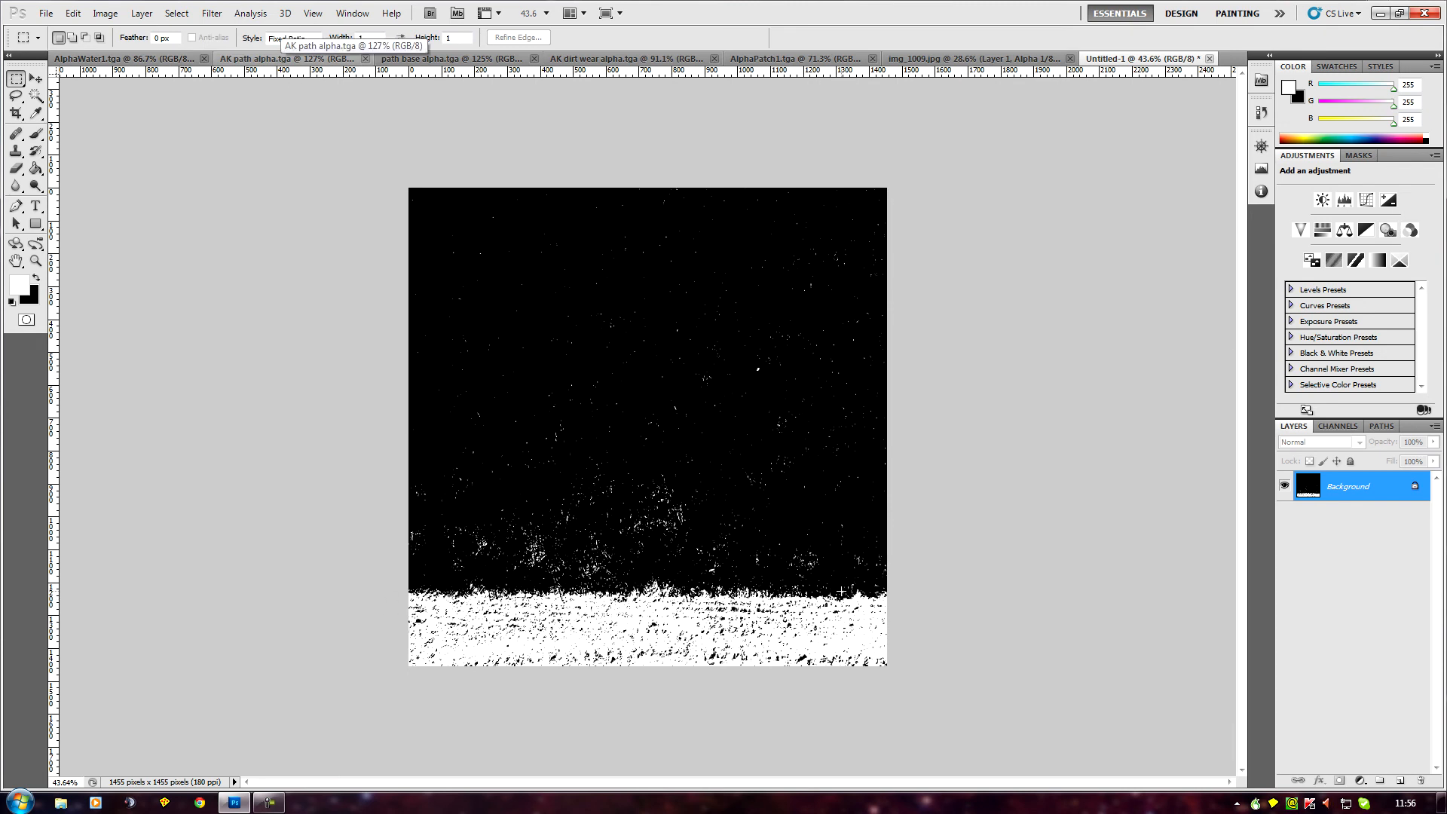
Apply the Offset filter with 0 px horizontal, +1007 px vertical and Wrap Around to move the edge towards the image's middle
left_click(208, 17)
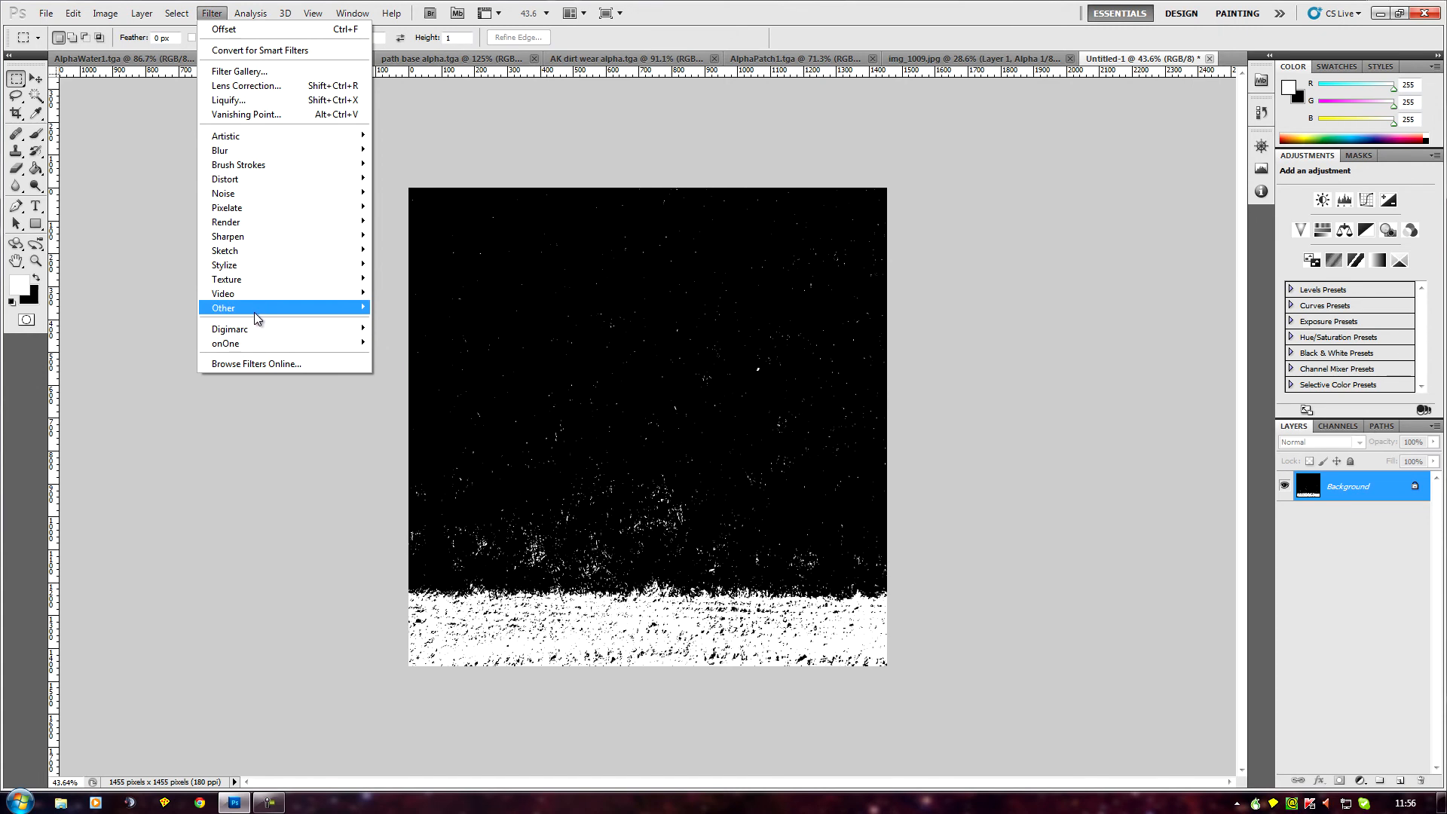
mouse_move(257, 317)
left_click(420, 365)
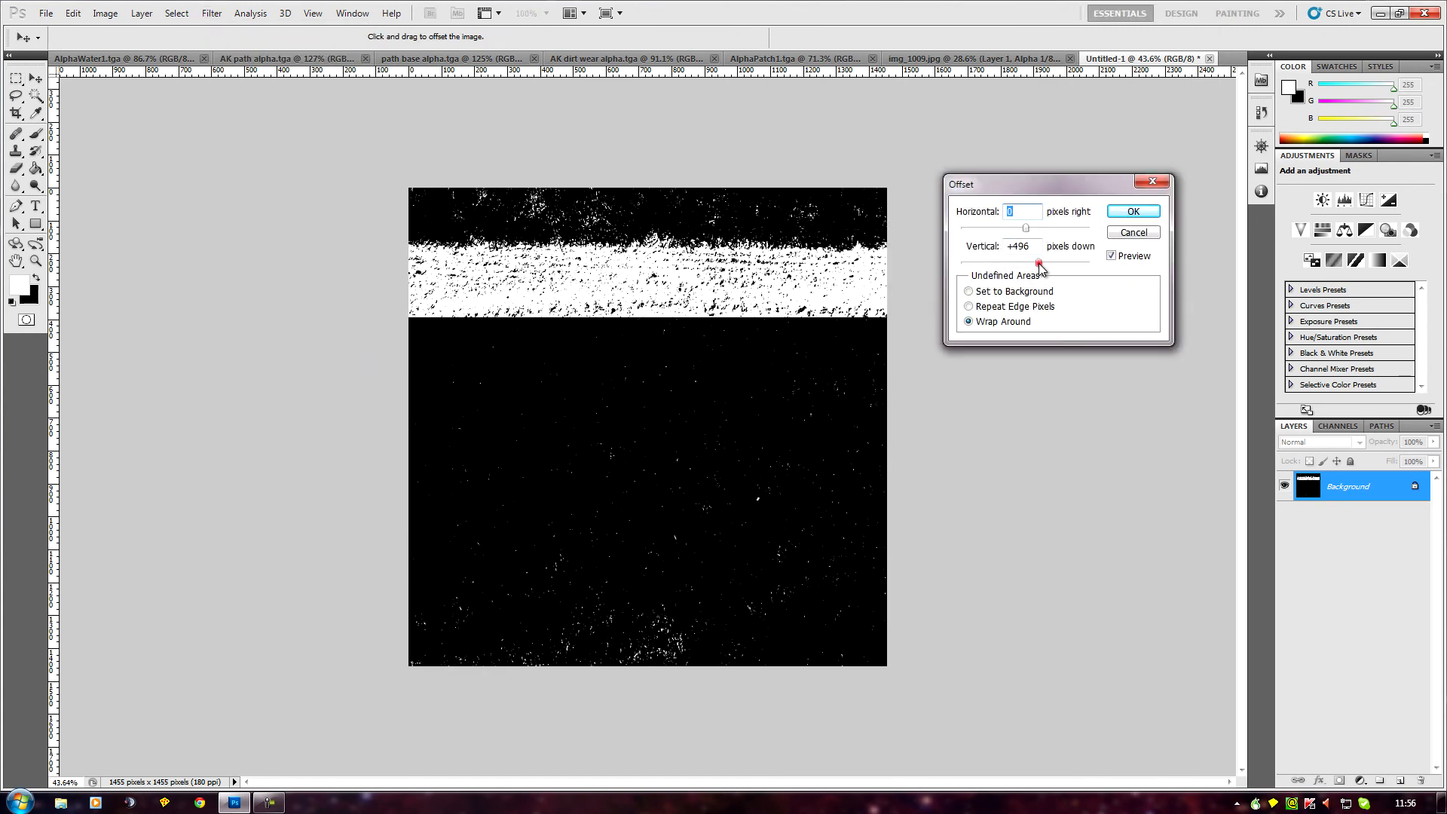
left_click_drag(1033, 264, 1056, 269)
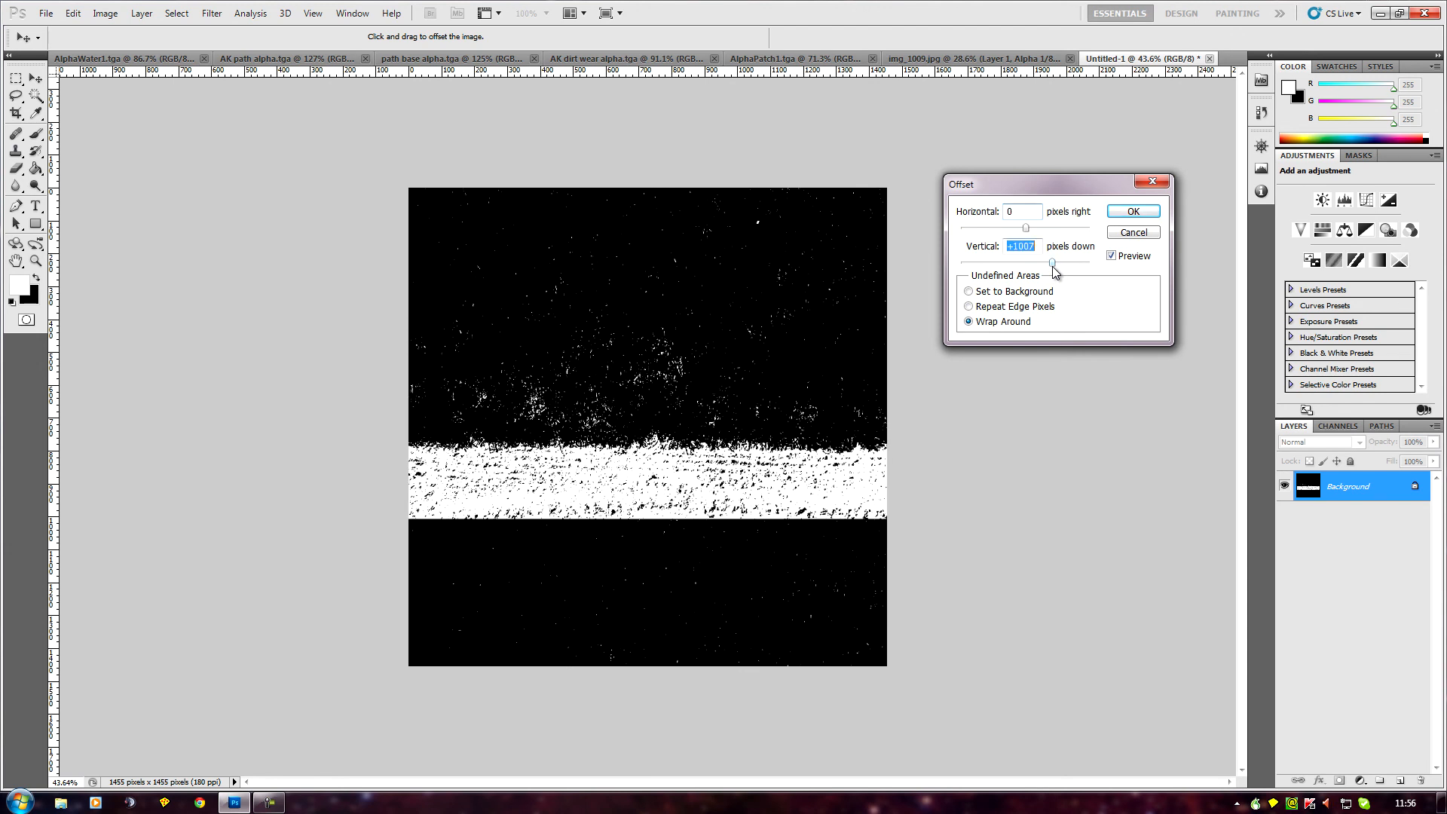
left_click(1133, 212)
key("m")
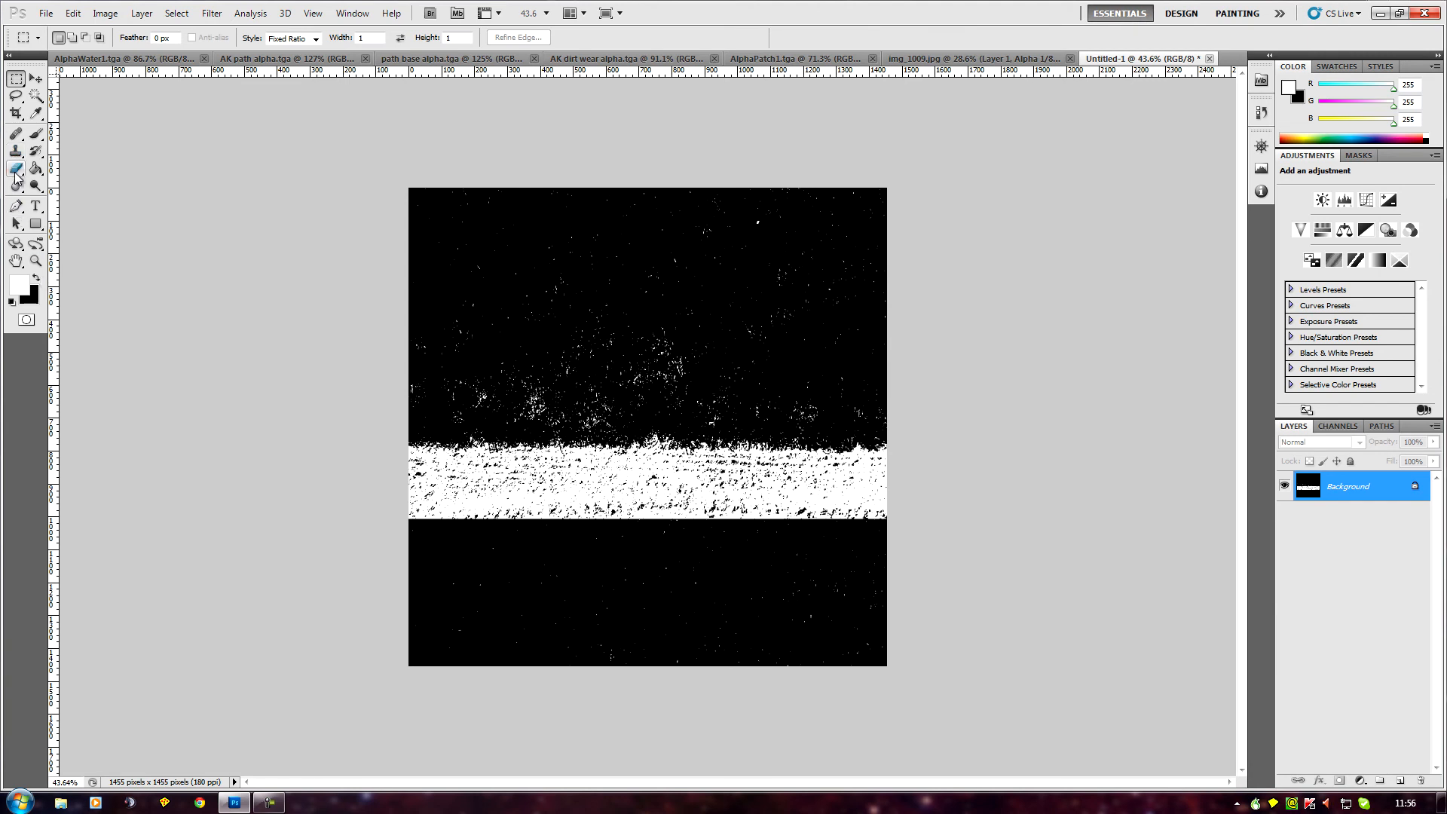
Fill the black area below the white band with track texture sampled from the white parts, using the Clone Stamp
scroll(188, 257, "up", 3)
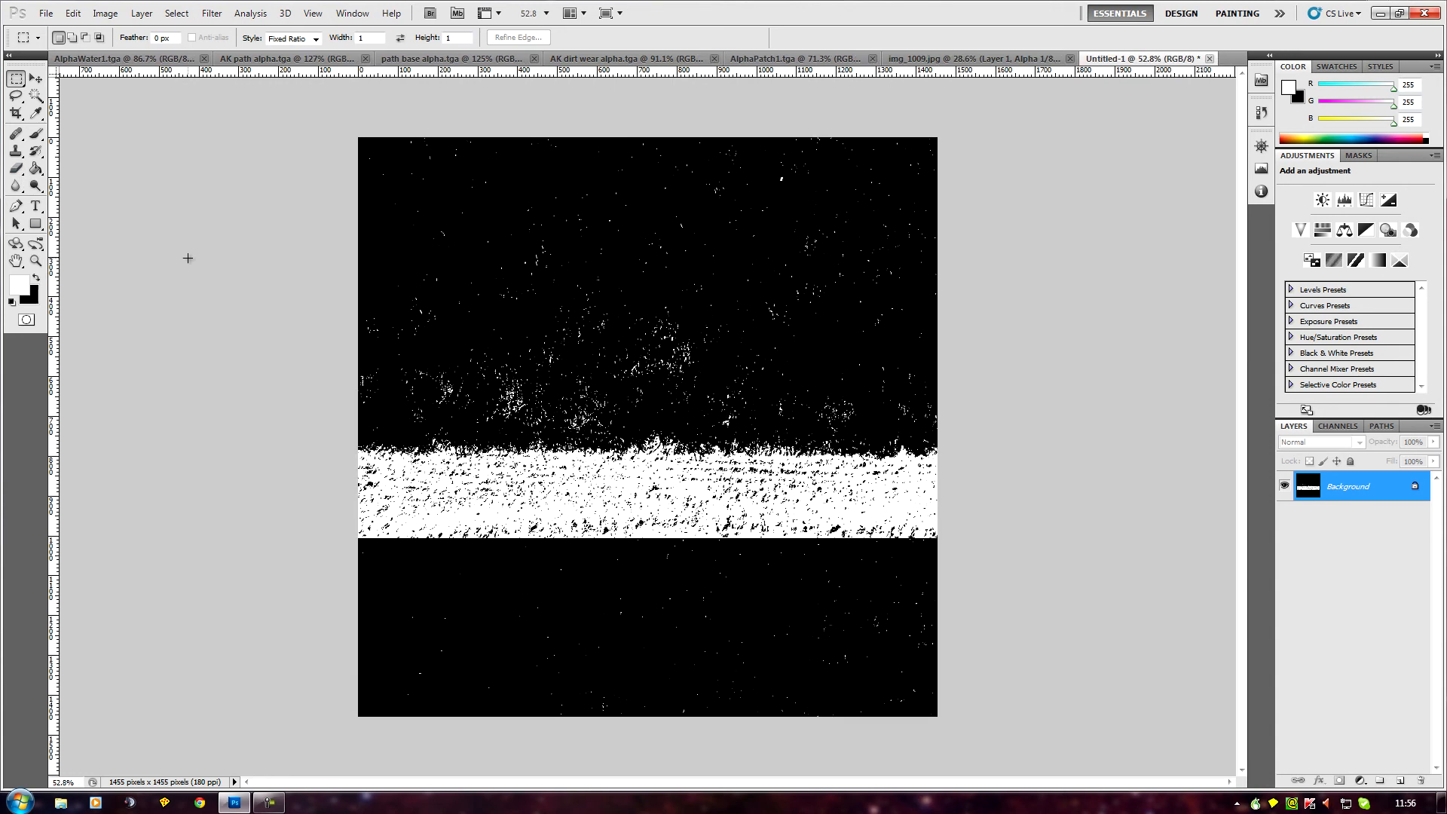
scroll(187, 257, "down", 1)
left_click(16, 154)
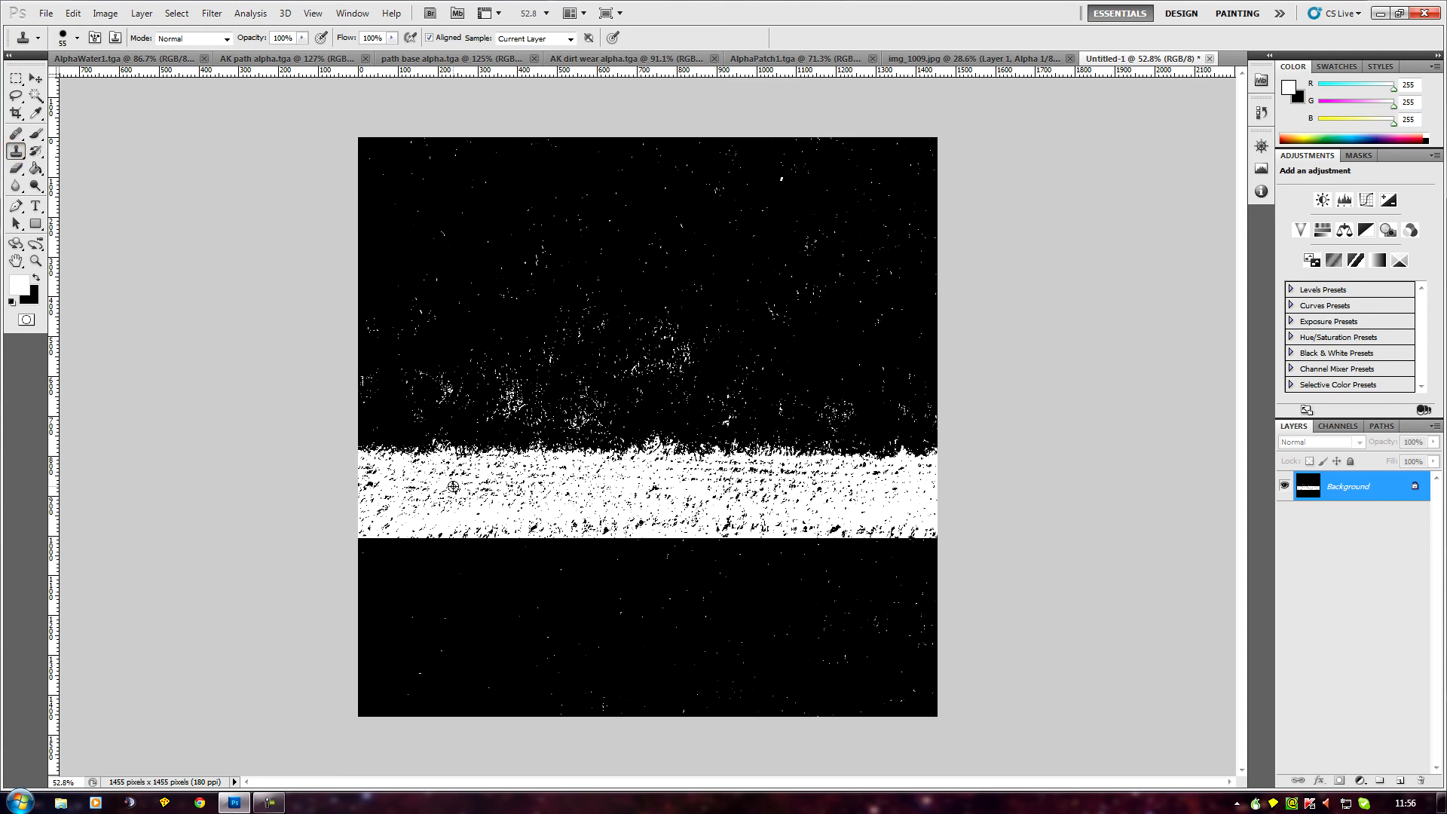
left_click(447, 489, "alt")
mouse_move(546, 542)
left_mouse_down()
mouse_move(706, 549)
mouse_move(643, 559)
mouse_move(725, 560)
mouse_move(757, 582)
mouse_move(727, 542)
mouse_move(914, 541)
left_mouse_up()
left_click(809, 509, "alt")
mouse_move(754, 517)
left_mouse_down()
mouse_move(612, 526)
mouse_move(770, 536)
mouse_move(559, 534)
mouse_move(533, 539)
mouse_move(590, 538)
mouse_move(493, 555)
mouse_move(434, 544)
mouse_move(558, 550)
mouse_move(451, 573)
mouse_move(605, 579)
mouse_move(558, 553)
mouse_move(490, 546)
mouse_move(361, 536)
left_mouse_up()
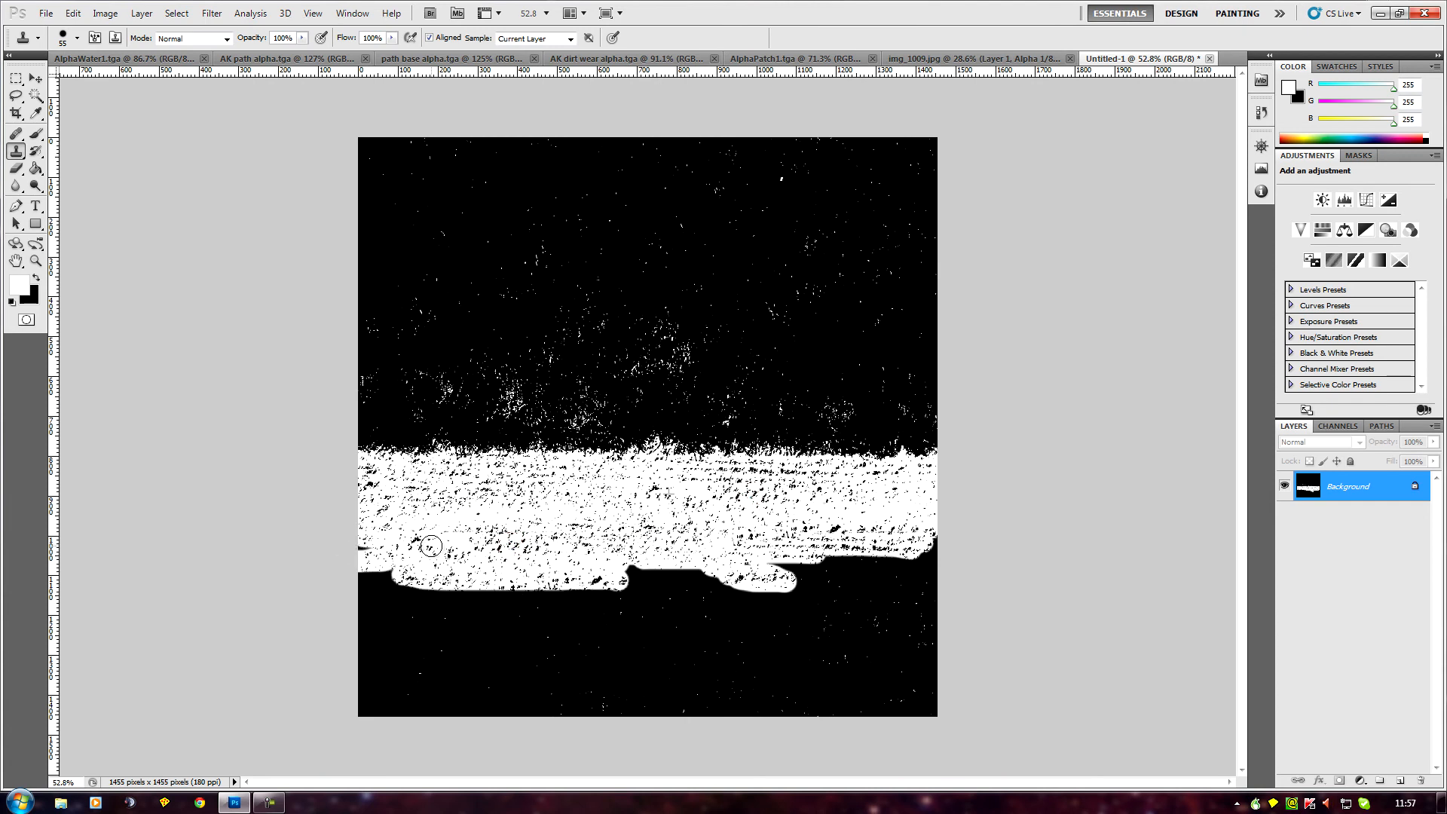
mouse_move(517, 546)
left_mouse_down()
mouse_move(392, 557)
mouse_move(346, 582)
mouse_move(400, 612)
mouse_move(695, 578)
left_mouse_up()
mouse_move(581, 505)
left_mouse_down()
mouse_move(744, 555)
mouse_move(916, 565)
mouse_move(934, 532)
mouse_move(839, 579)
mouse_move(682, 581)
mouse_move(784, 566)
mouse_move(648, 575)
mouse_move(821, 614)
mouse_move(663, 599)
mouse_move(825, 607)
mouse_move(949, 577)
left_mouse_up()
mouse_move(765, 626)
left_mouse_down()
mouse_move(915, 622)
mouse_move(872, 623)
mouse_move(927, 655)
mouse_move(874, 667)
mouse_move(856, 652)
mouse_move(866, 628)
mouse_move(634, 640)
mouse_move(881, 662)
left_mouse_up()
left_click(852, 510, "alt")
mouse_move(640, 612)
left_mouse_down()
mouse_move(676, 625)
mouse_move(406, 626)
mouse_move(638, 621)
mouse_move(427, 613)
mouse_move(481, 617)
mouse_move(463, 626)
mouse_move(344, 618)
mouse_move(353, 607)
mouse_move(479, 642)
mouse_move(341, 654)
mouse_move(679, 653)
mouse_move(401, 648)
mouse_move(620, 626)
mouse_move(489, 633)
left_mouse_up()
mouse_move(399, 654)
left_mouse_down()
mouse_move(315, 677)
mouse_move(701, 677)
mouse_move(566, 669)
mouse_move(597, 659)
mouse_move(689, 667)
mouse_move(573, 684)
mouse_move(724, 688)
mouse_move(356, 698)
mouse_move(630, 714)
mouse_move(315, 708)
mouse_move(366, 714)
mouse_move(410, 681)
mouse_move(333, 703)
mouse_move(401, 716)
left_mouse_up()
left_click(549, 646, "alt")
mouse_move(650, 635)
left_mouse_down()
mouse_move(735, 678)
mouse_move(820, 688)
mouse_move(992, 677)
mouse_move(859, 716)
mouse_move(590, 709)
mouse_move(670, 686)
mouse_move(927, 705)
left_mouse_up()
scroll(887, 644, "down", 3)
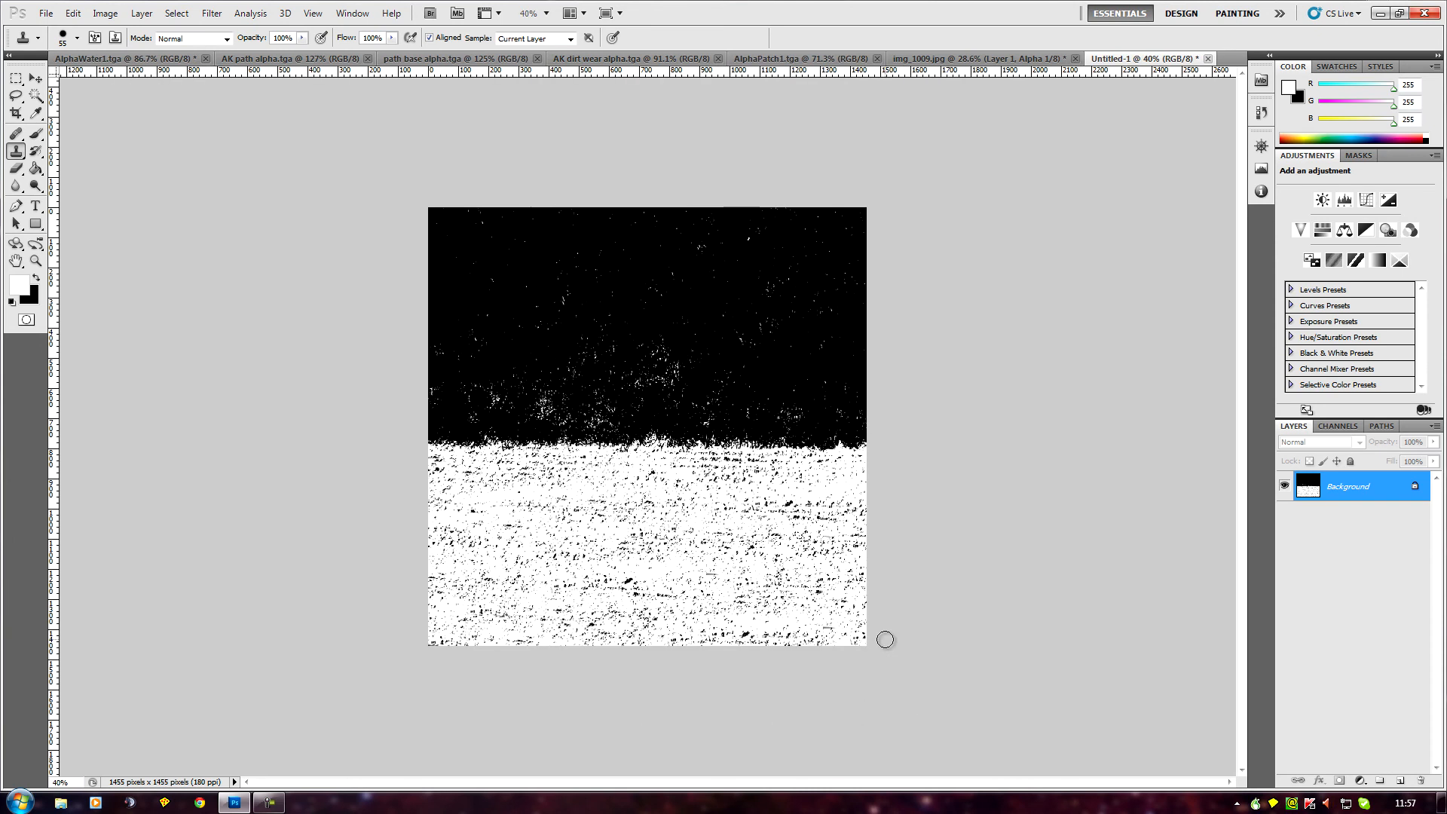
Switch to the Brush tool with white at 24% opacity and lightly paint the lower part of the white area
scroll(887, 640, "up", 2)
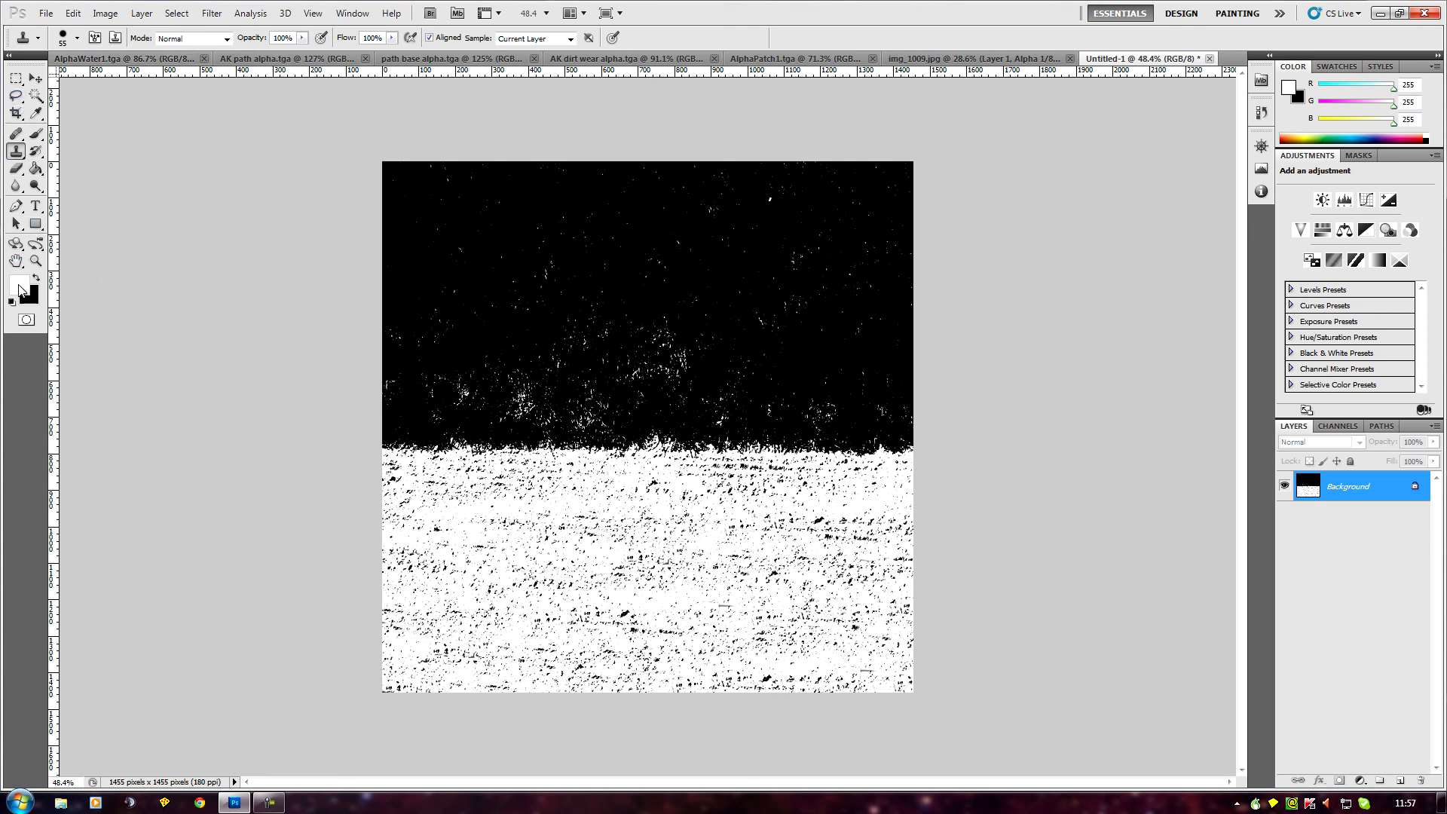
left_click(35, 134)
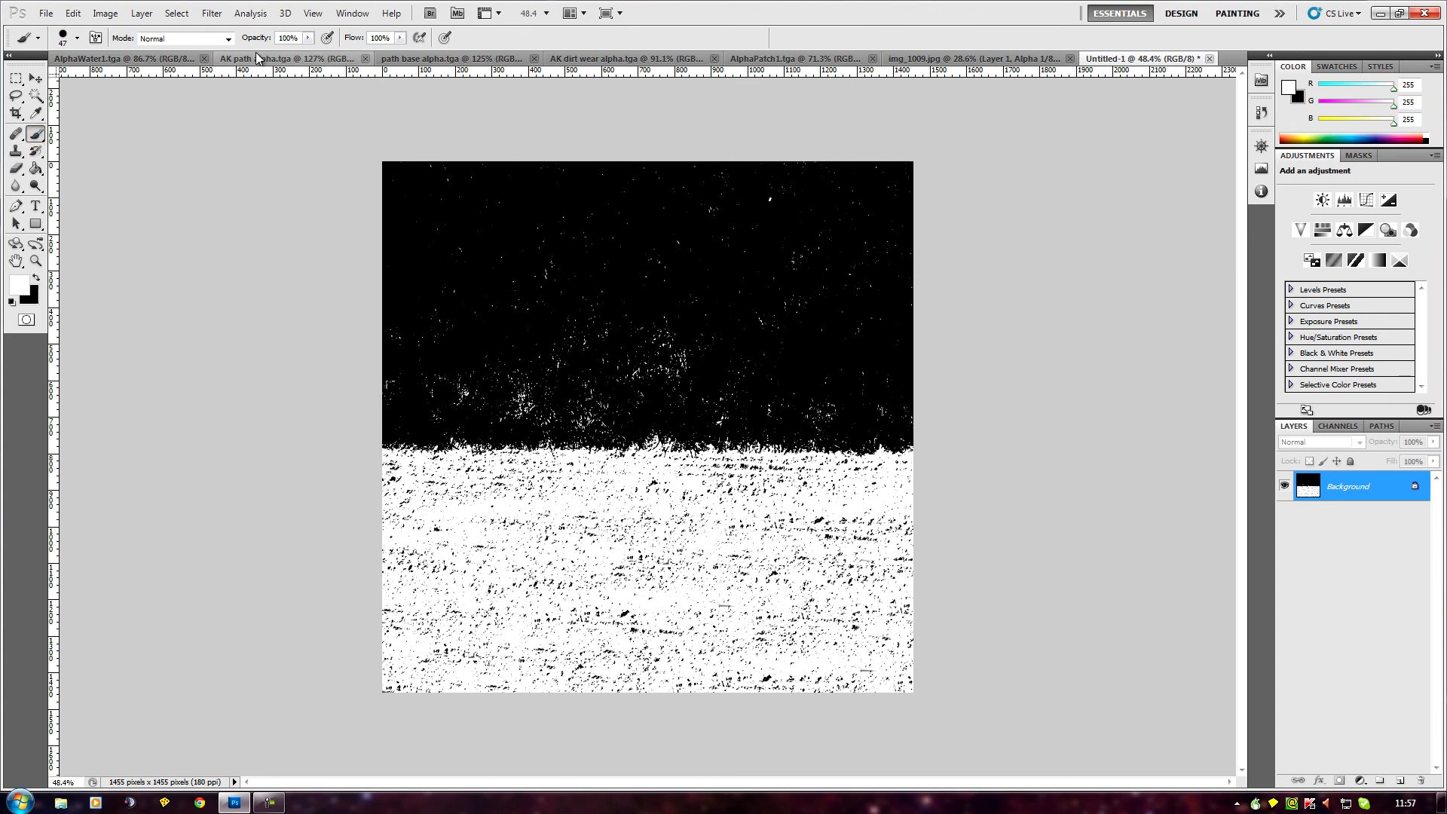
left_click(307, 39)
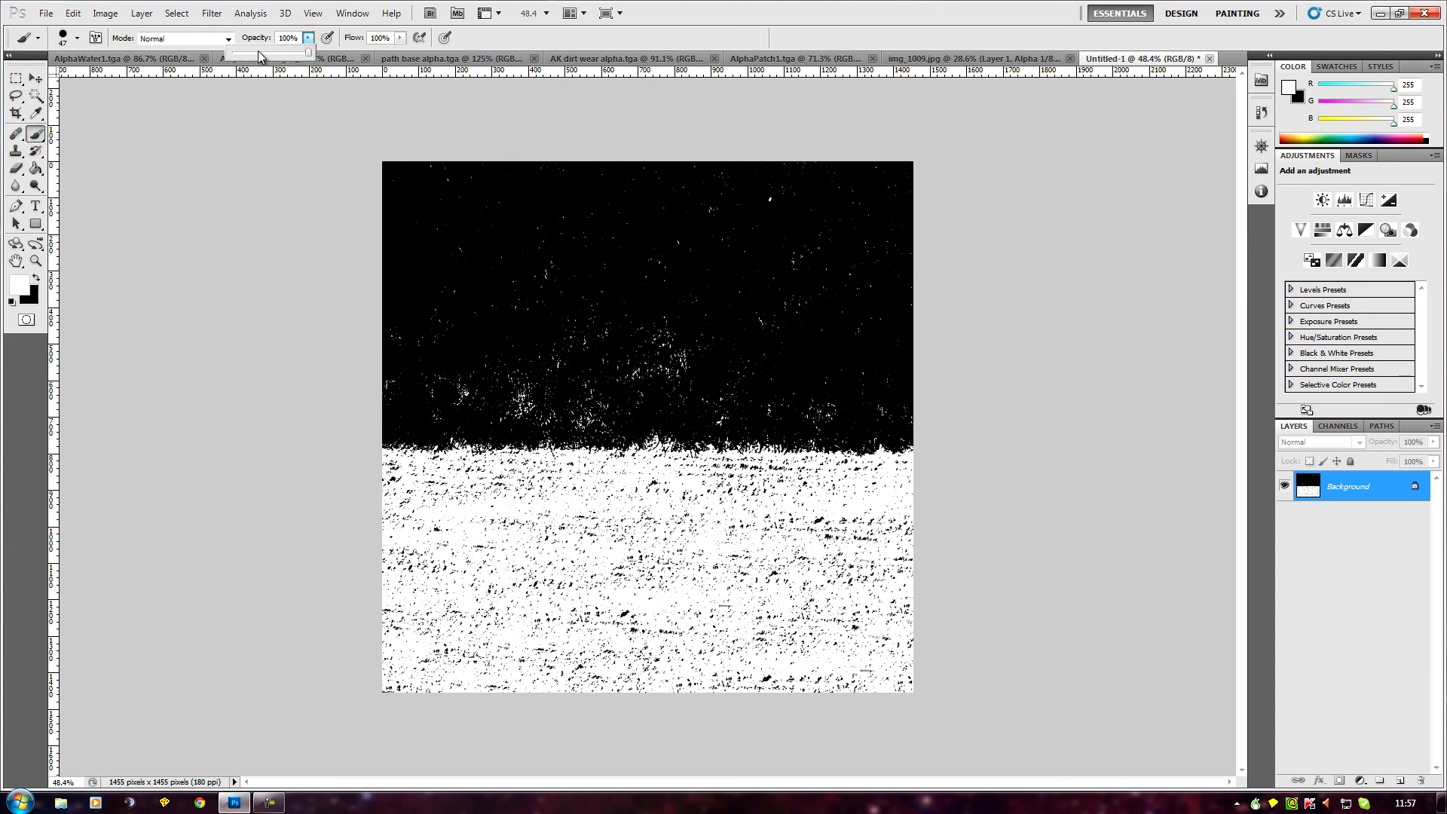
left_click_drag(258, 52, 250, 55)
left_click(442, 670)
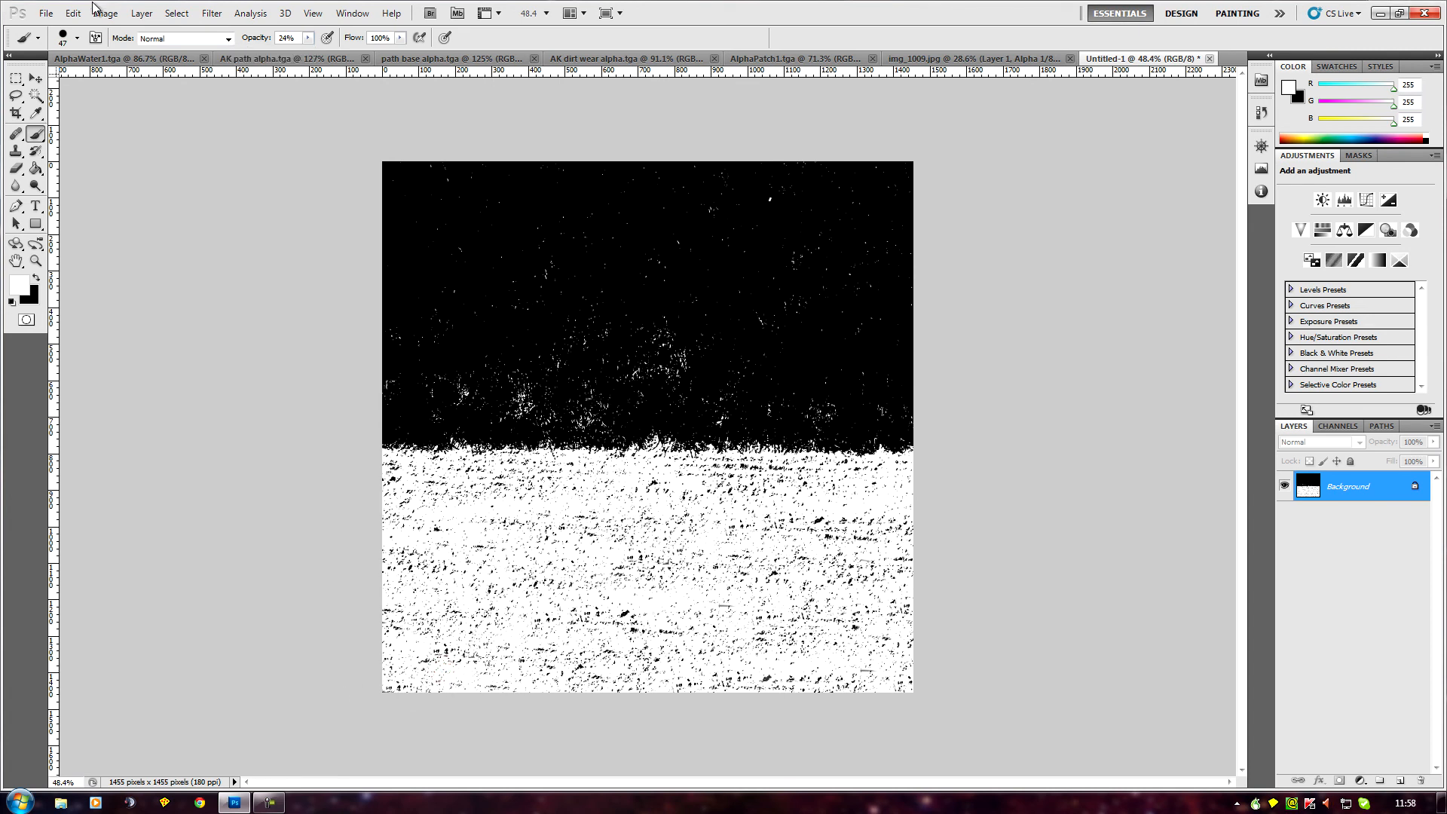
Set the brush size to 73 px and fade the dark specks along the bottom of the white area with white strokes
left_click(78, 38)
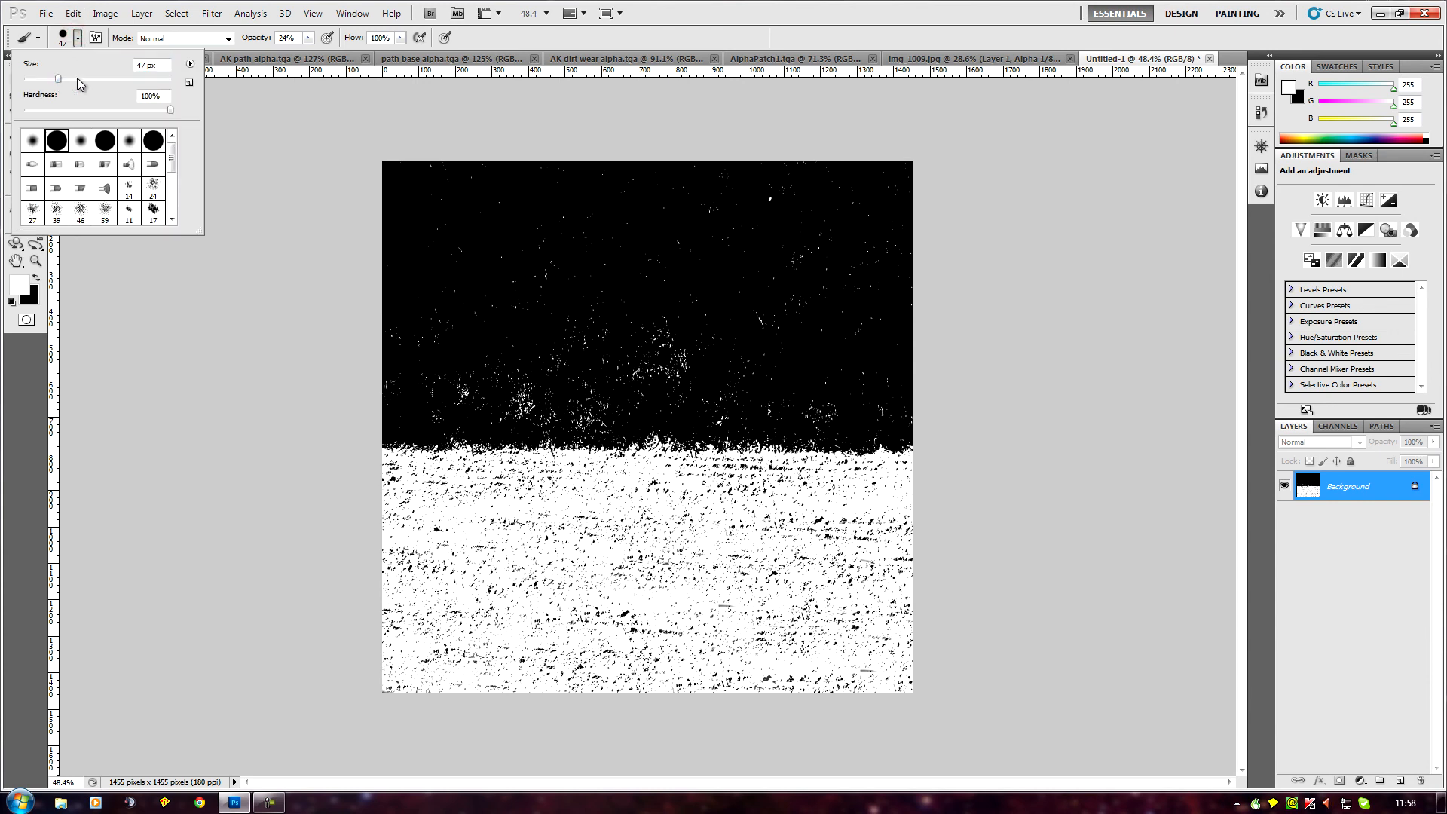
left_click(560, 685)
mouse_move(823, 680)
left_mouse_down()
mouse_move(500, 698)
mouse_move(883, 684)
mouse_move(560, 708)
mouse_move(826, 691)
mouse_move(442, 675)
mouse_move(698, 664)
mouse_move(390, 661)
mouse_move(702, 653)
mouse_move(156, 663)
mouse_move(781, 667)
left_mouse_up()
mouse_move(777, 666)
left_mouse_down()
mouse_move(360, 674)
mouse_move(655, 686)
mouse_move(456, 683)
mouse_move(602, 679)
left_mouse_up()
mouse_move(600, 680)
left_mouse_down()
mouse_move(309, 688)
mouse_move(932, 685)
mouse_move(872, 692)
mouse_move(959, 676)
left_mouse_up()
mouse_move(958, 665)
left_mouse_down()
mouse_move(744, 641)
mouse_move(359, 639)
mouse_move(971, 698)
mouse_move(326, 742)
mouse_move(692, 681)
mouse_move(941, 668)
mouse_move(389, 701)
left_mouse_up()
left_click(1038, 595)
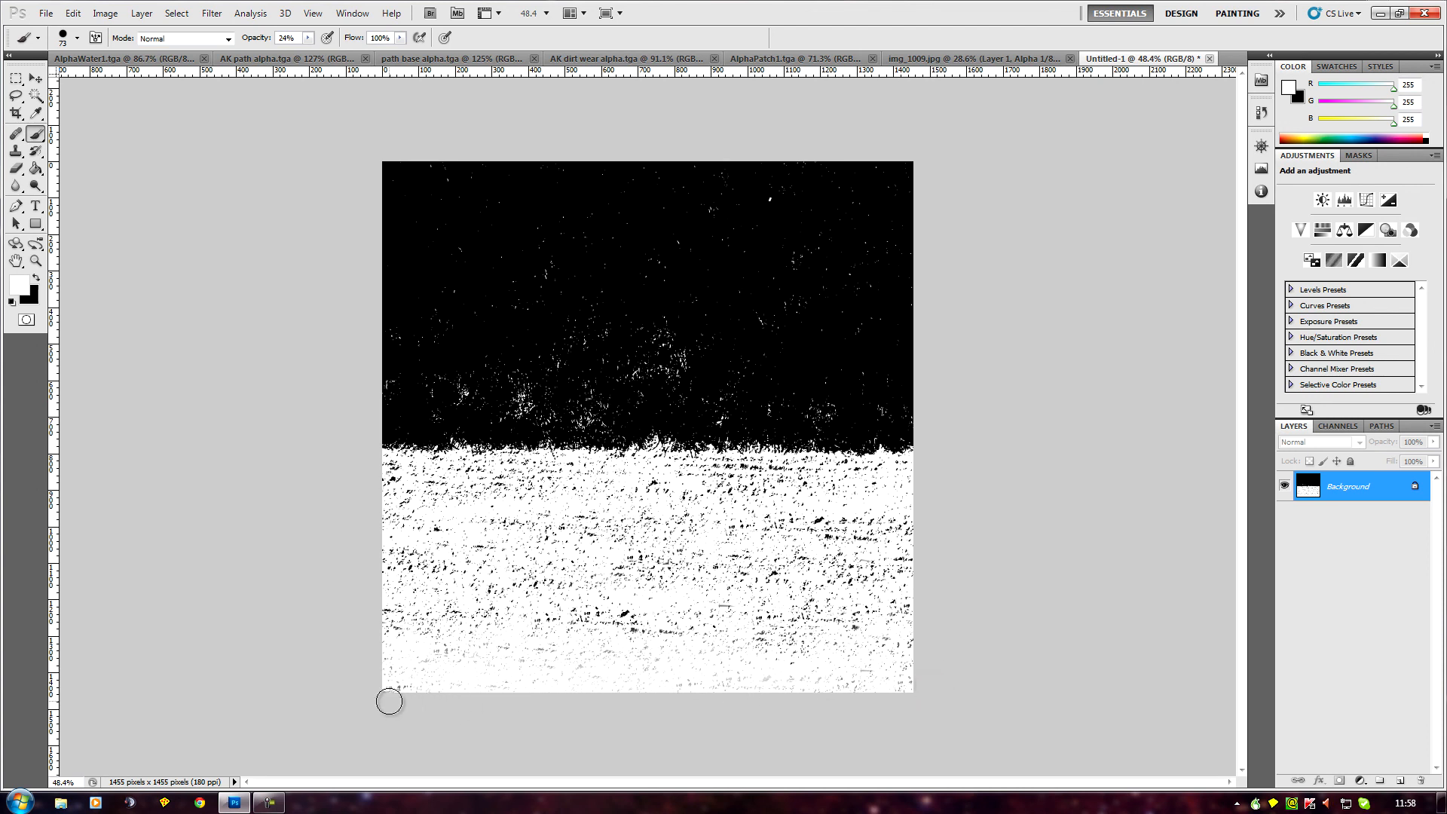
mouse_move(918, 622)
left_mouse_down()
mouse_move(759, 614)
mouse_move(507, 620)
mouse_move(898, 620)
mouse_move(180, 640)
left_mouse_up()
left_click_drag(580, 626, 286, 636)
left_click_drag(476, 621, 286, 557)
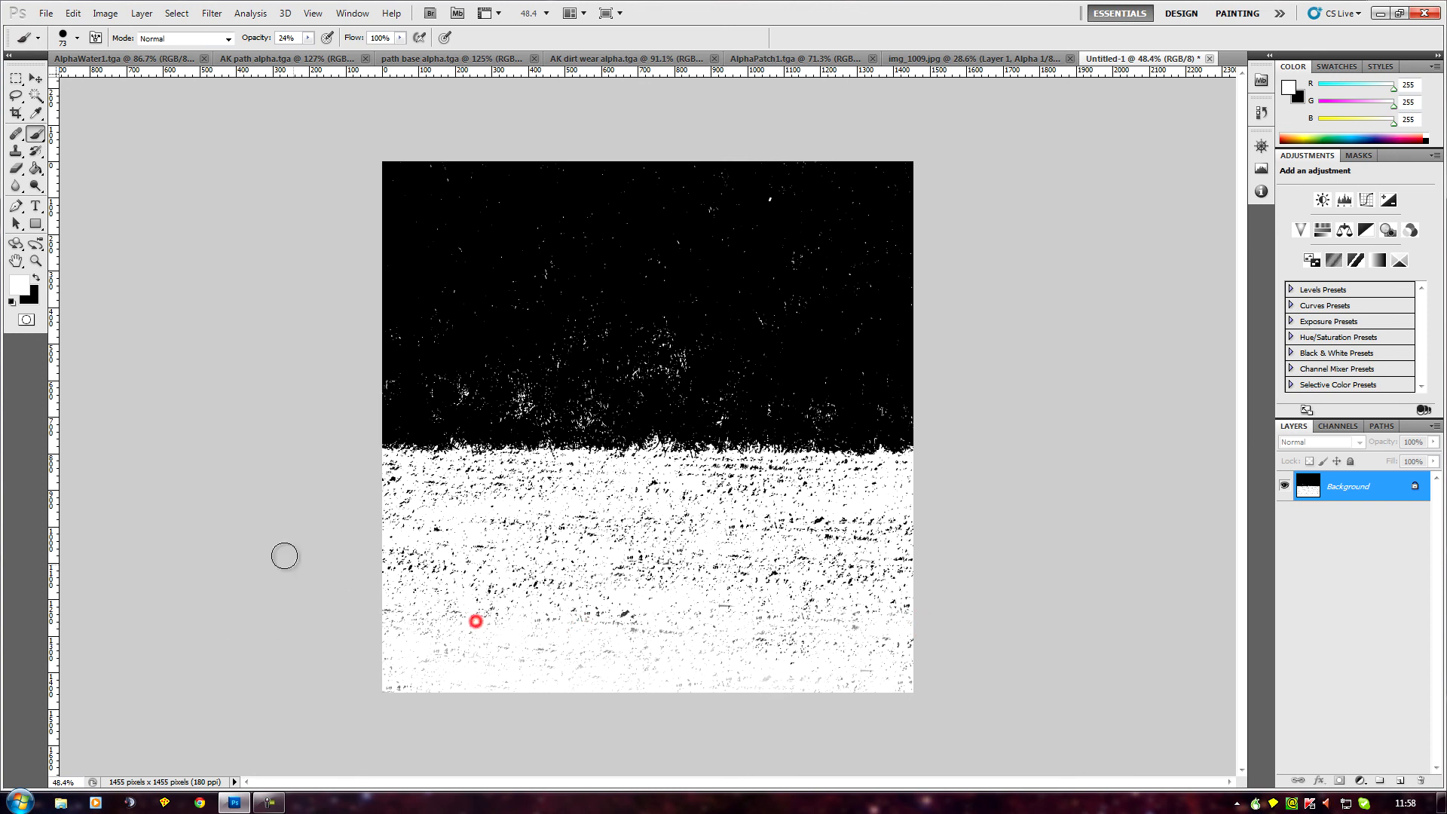
Swap the foreground color to black and fade the white specks along the top of the black area
left_click(36, 278)
left_click(575, 181)
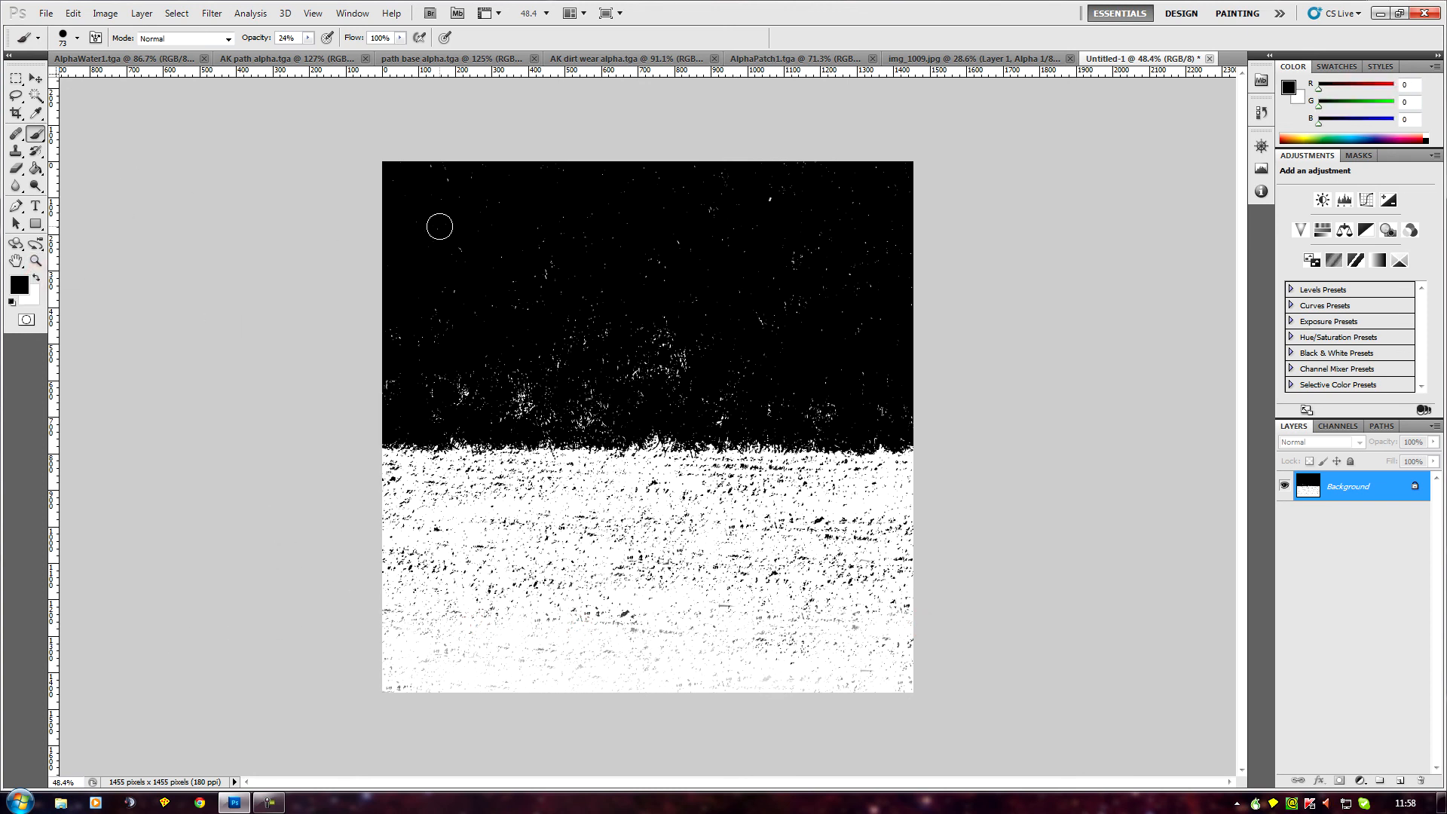
left_click_drag(894, 197, 927, 196)
left_click_drag(443, 201, 965, 194)
left_click_drag(533, 197, 1009, 185)
left_click_drag(637, 161, 902, 164)
Set the brush opacity to 100% and paint the top strip of the black area solid black
left_click(308, 38)
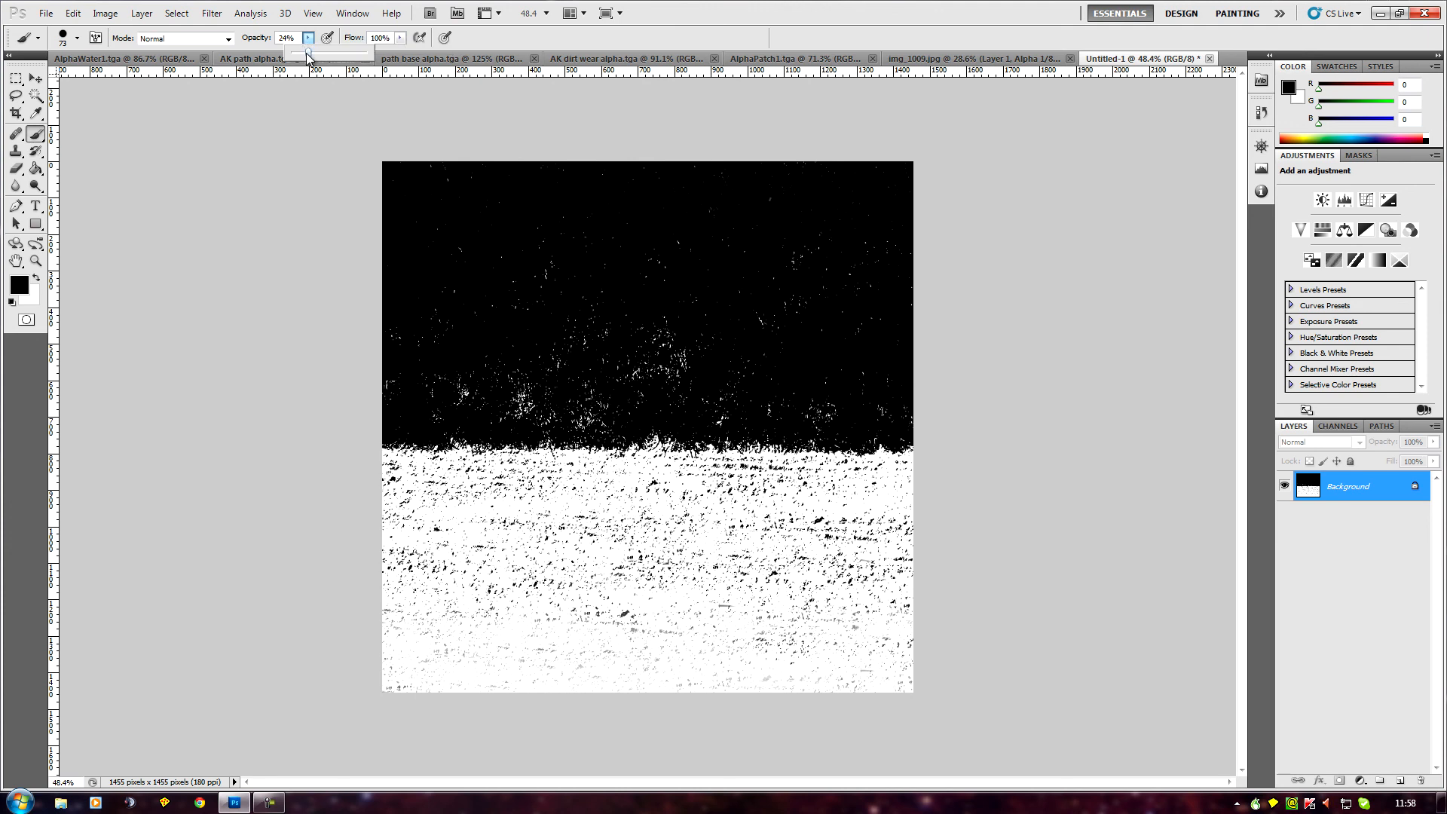
left_click_drag(362, 54, 378, 49)
left_click(508, 45)
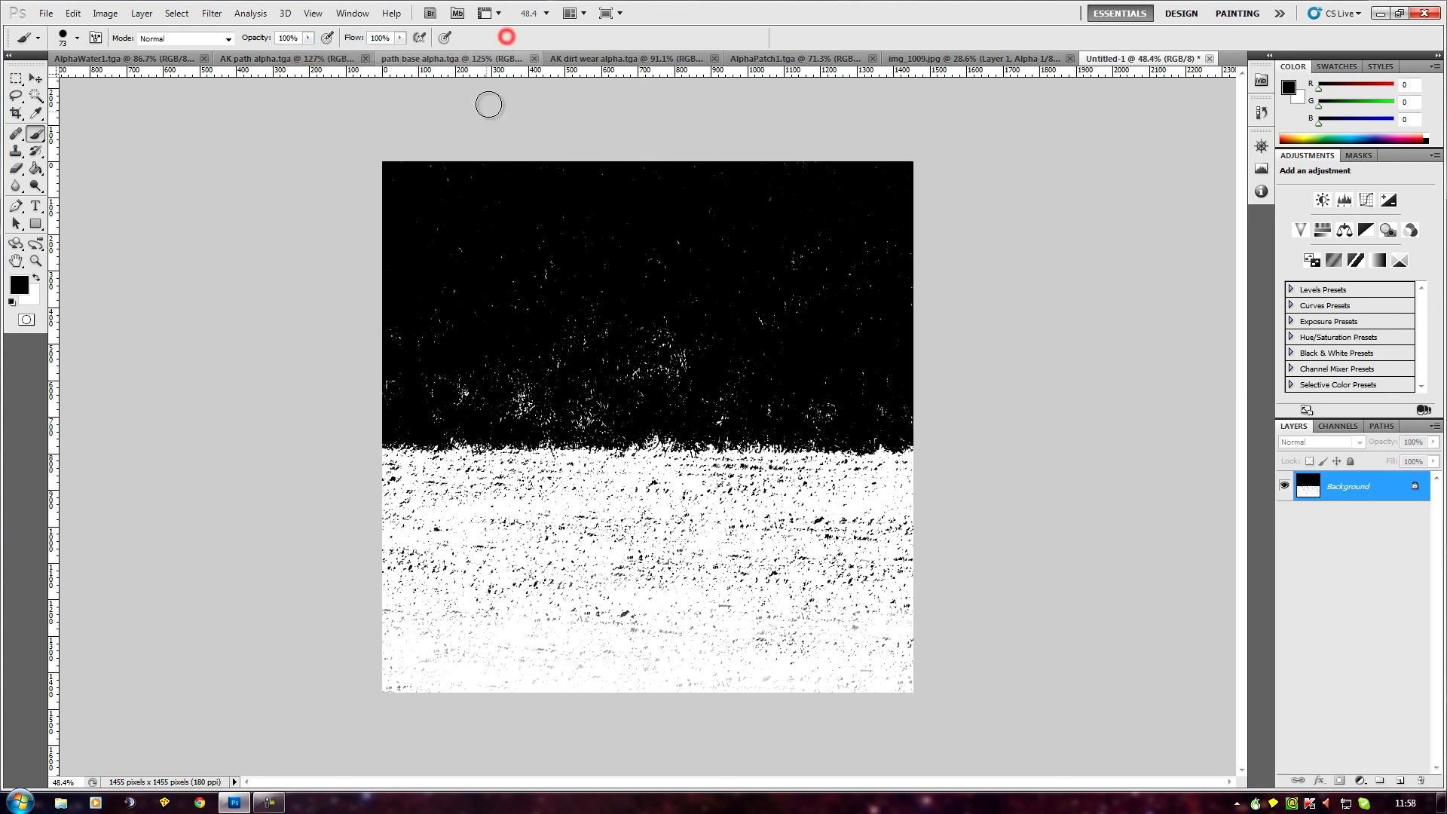
left_click_drag(373, 178, 809, 175)
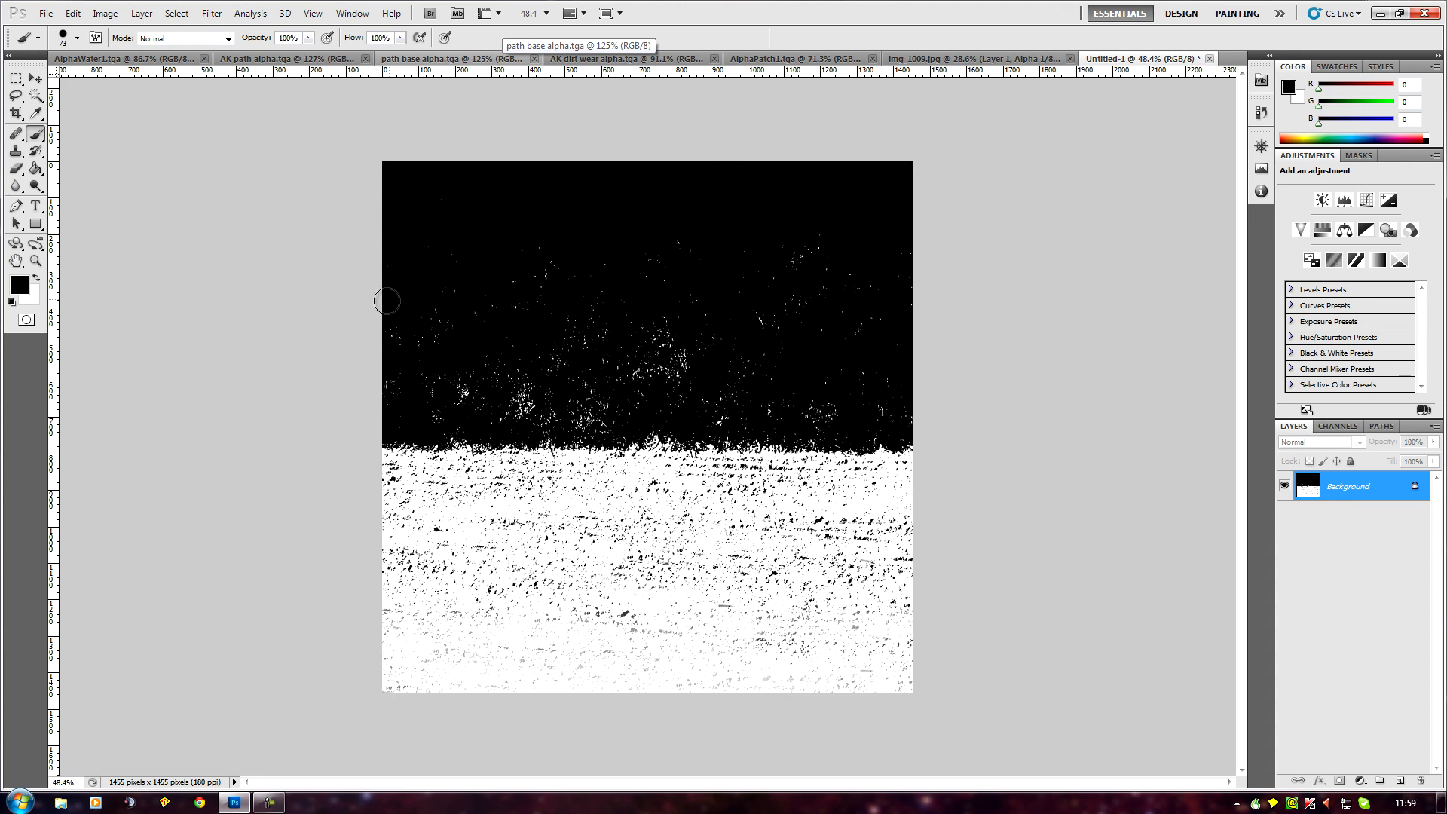
Swap the foreground color to white and paint the bottom strip of the white area solid white at 100% opacity
left_click(36, 277)
mouse_move(369, 681)
left_mouse_down()
mouse_move(480, 718)
mouse_move(450, 683)
mouse_move(371, 664)
mouse_move(472, 668)
mouse_move(504, 634)
mouse_move(439, 607)
mouse_move(407, 628)
mouse_move(377, 611)
mouse_move(538, 652)
mouse_move(573, 615)
mouse_move(597, 618)
mouse_move(627, 595)
mouse_move(675, 618)
mouse_move(615, 611)
mouse_move(642, 630)
mouse_move(599, 640)
mouse_move(598, 679)
mouse_move(440, 688)
mouse_move(636, 686)
left_mouse_up()
mouse_move(814, 669)
left_mouse_down()
mouse_move(726, 642)
mouse_move(830, 628)
mouse_move(877, 593)
mouse_move(910, 595)
mouse_move(908, 626)
mouse_move(904, 611)
mouse_move(821, 631)
mouse_move(937, 647)
mouse_move(858, 677)
mouse_move(897, 692)
mouse_move(731, 667)
mouse_move(857, 664)
left_mouse_up()
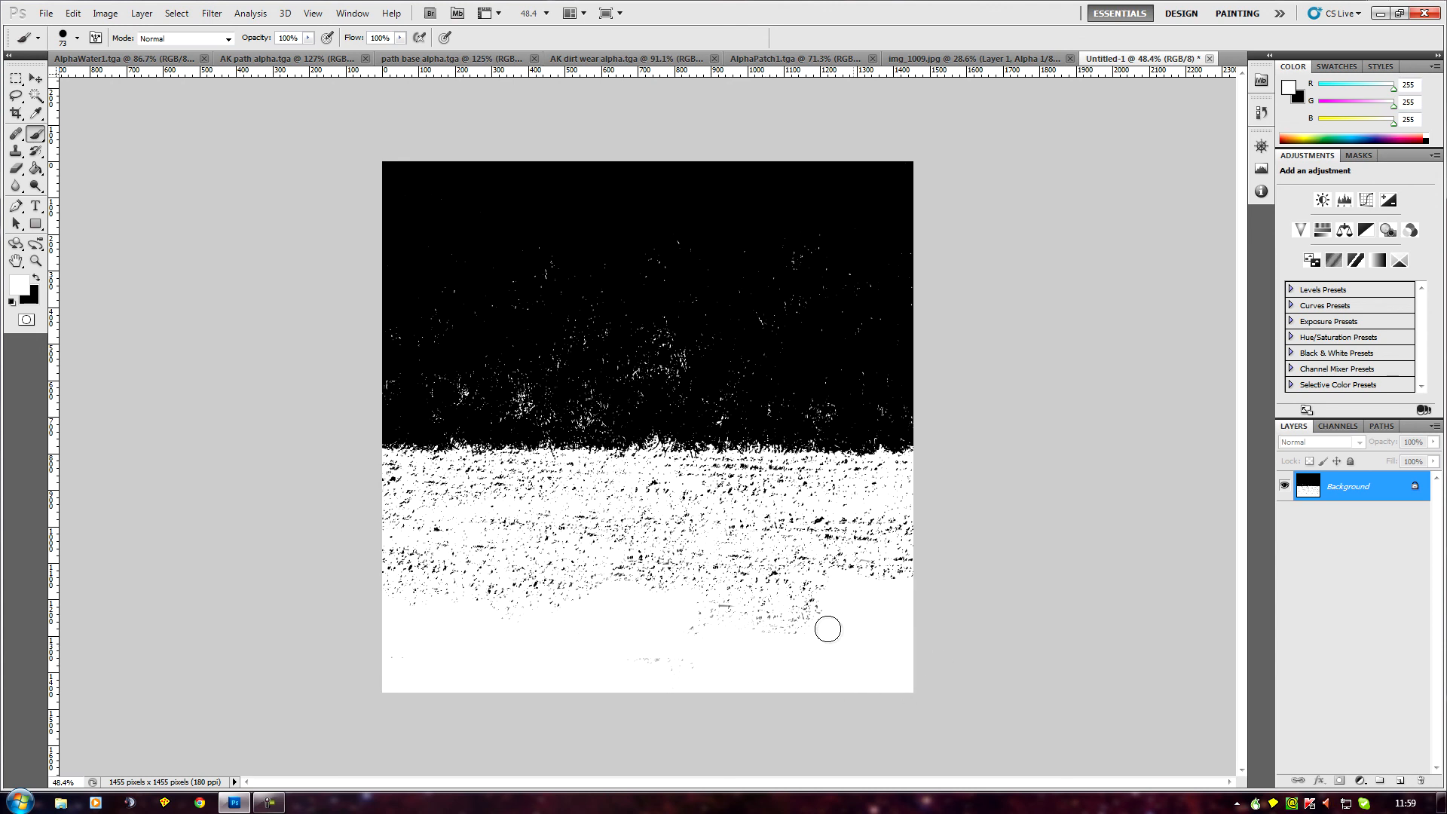
mouse_move(719, 688)
left_mouse_down()
mouse_move(751, 648)
mouse_move(809, 632)
mouse_move(788, 622)
mouse_move(812, 607)
mouse_move(738, 623)
mouse_move(760, 604)
mouse_move(809, 618)
mouse_move(757, 644)
mouse_move(710, 604)
left_mouse_up()
scroll(701, 675, "down", 5)
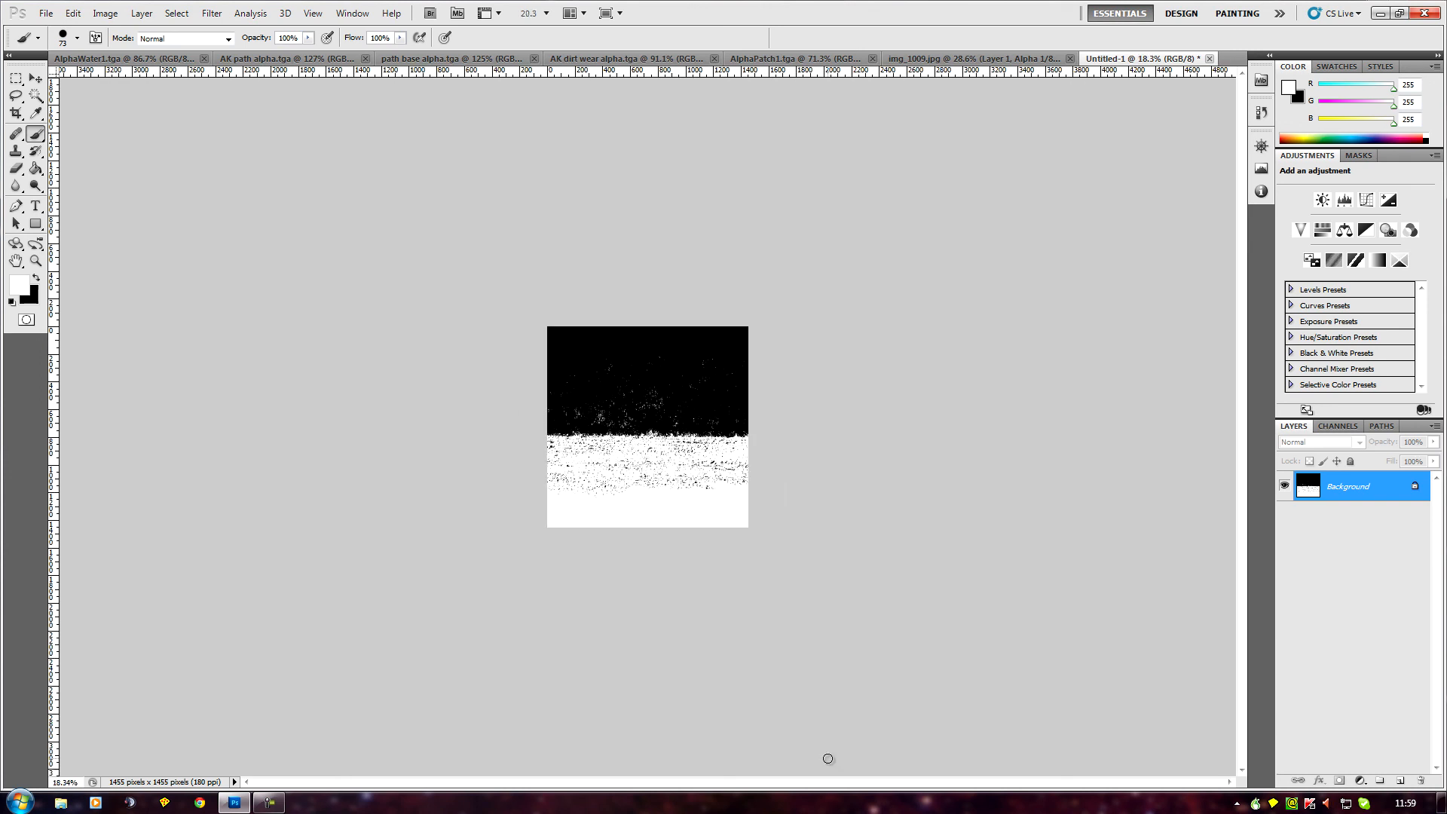
scroll(833, 752, "up", 6)
scroll(833, 752, "down", 1)
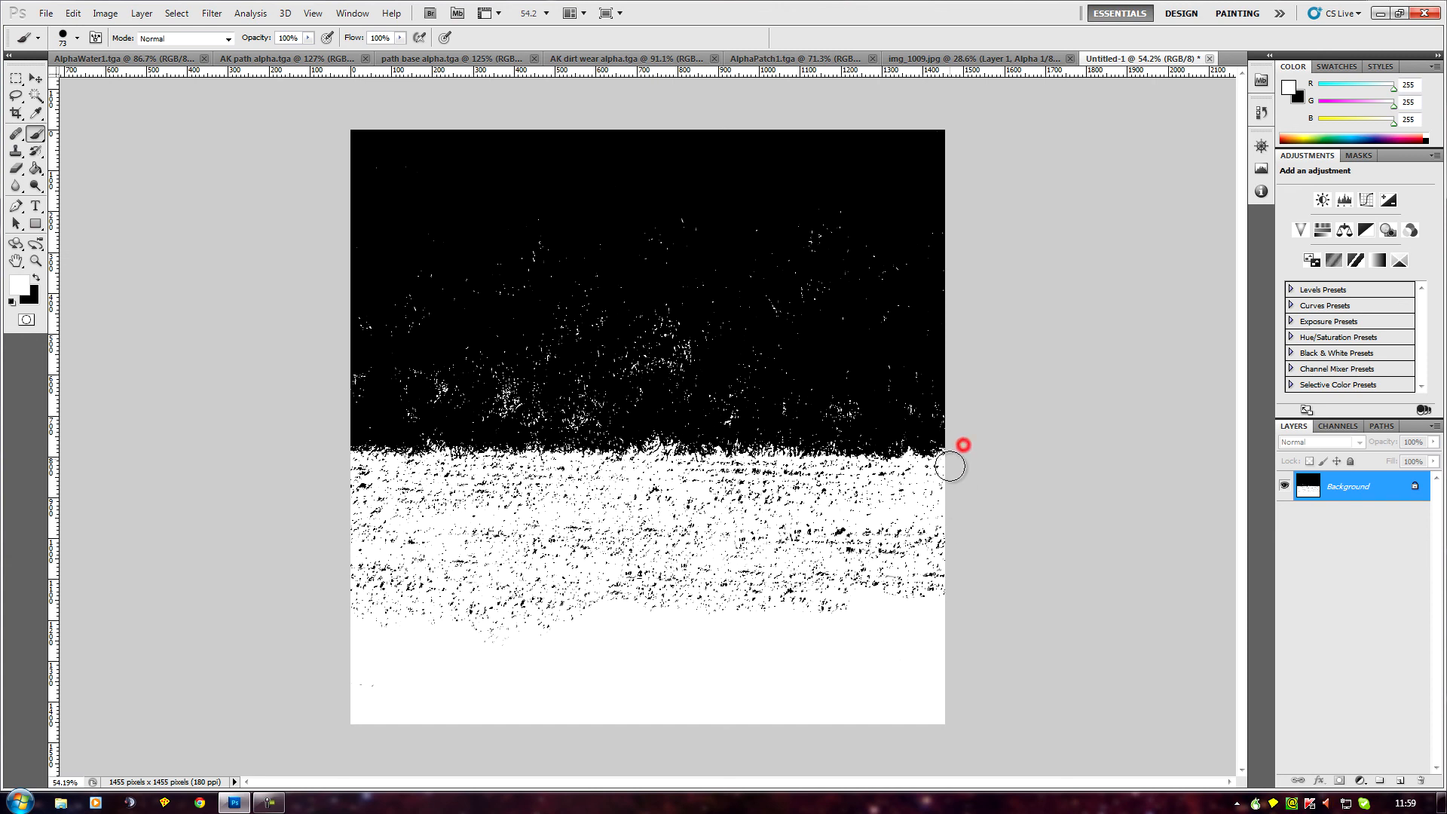
scroll(1044, 611, "down", 2)
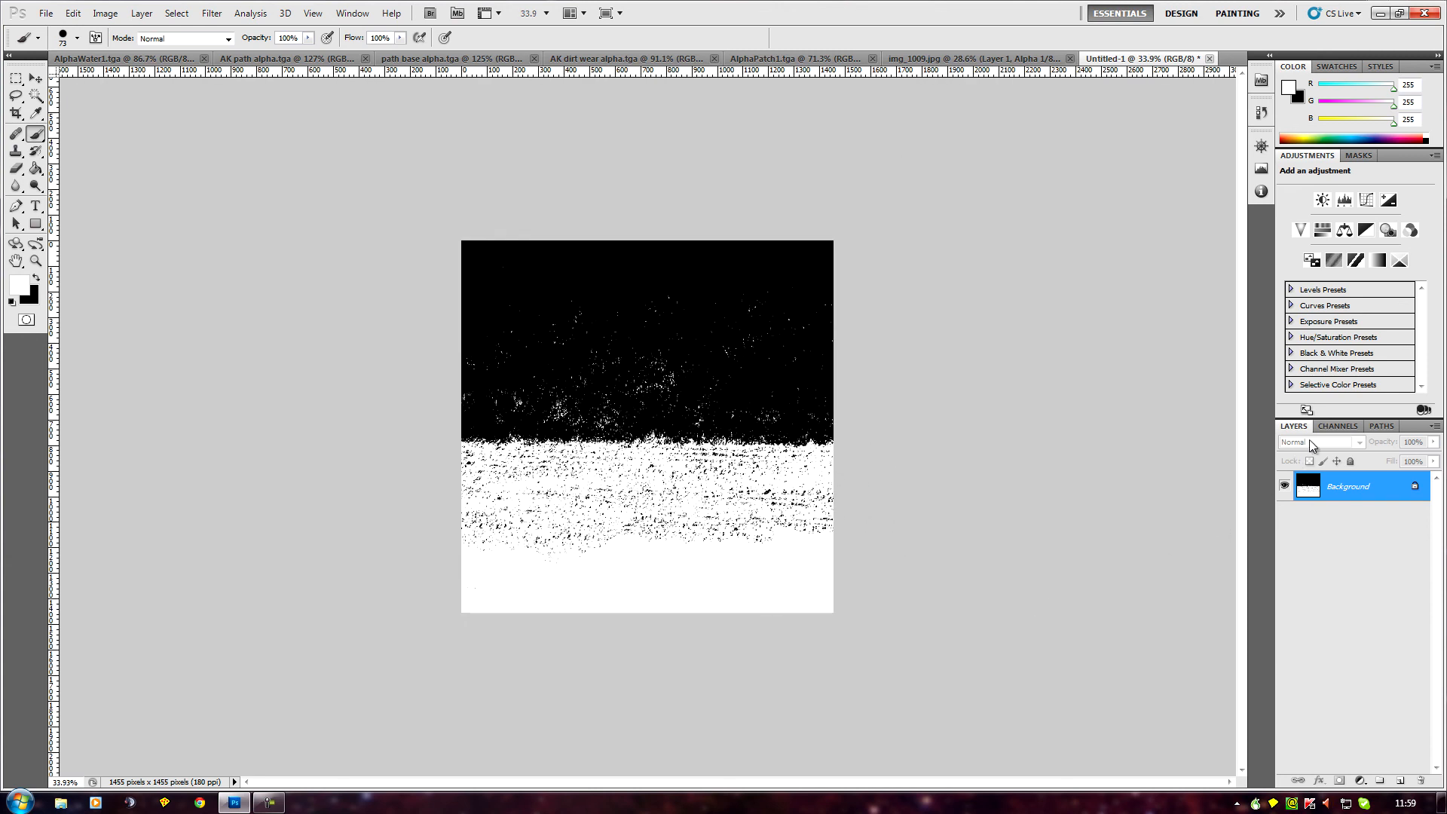
Select the whole canvas of the black-and-white edge image and copy it
left_click(1340, 427)
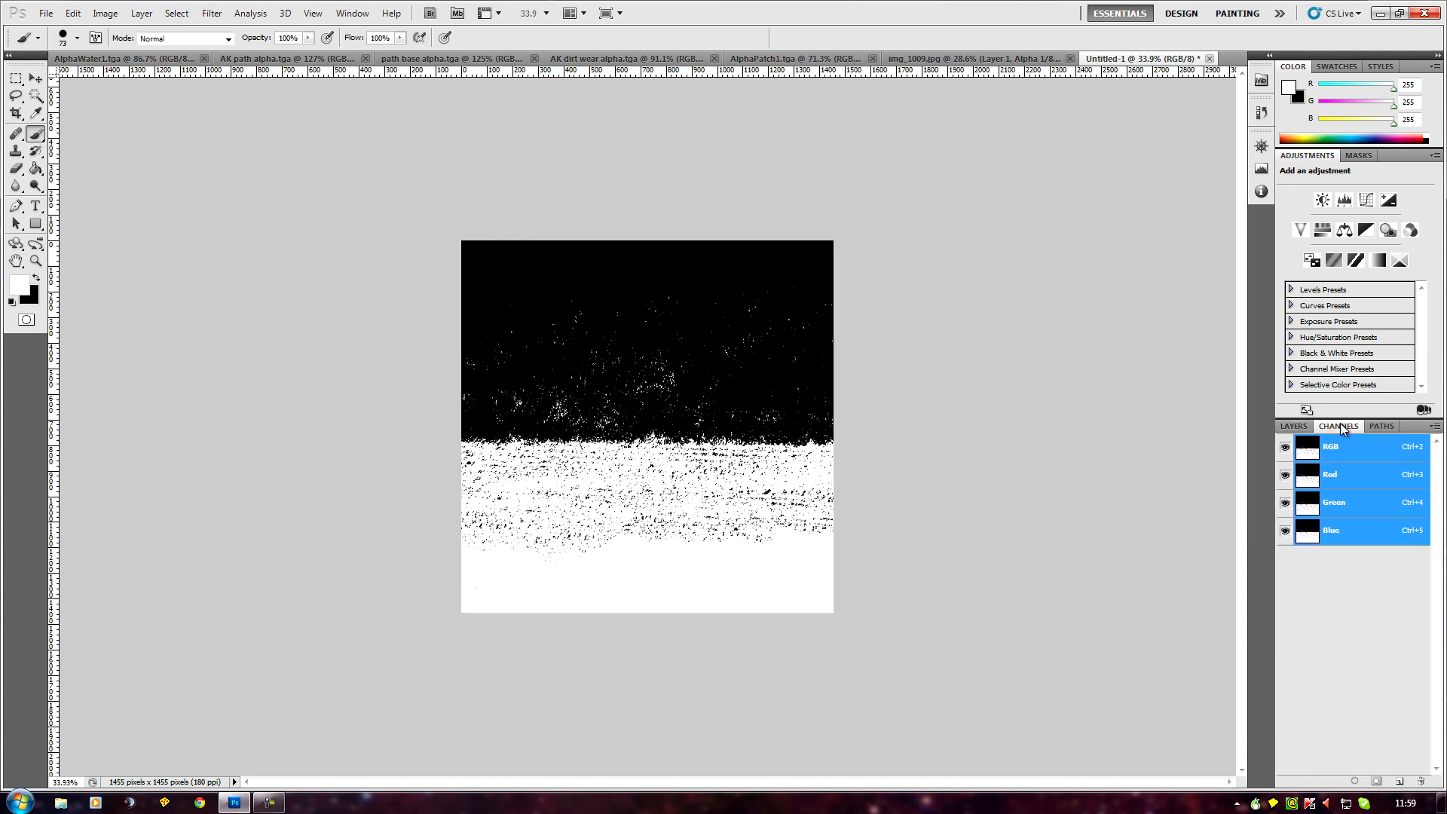
left_click(1293, 427)
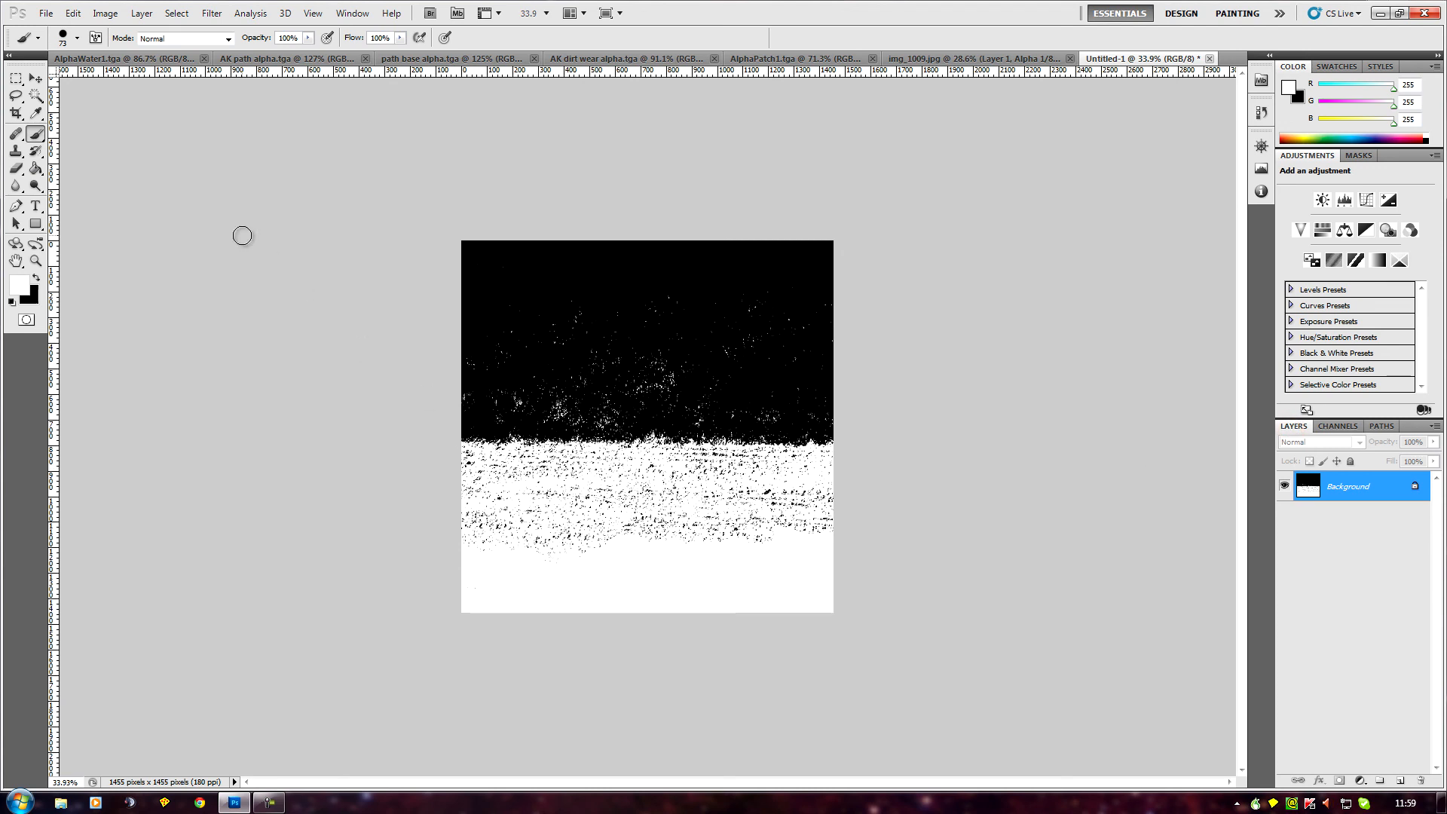
left_click(112, 13)
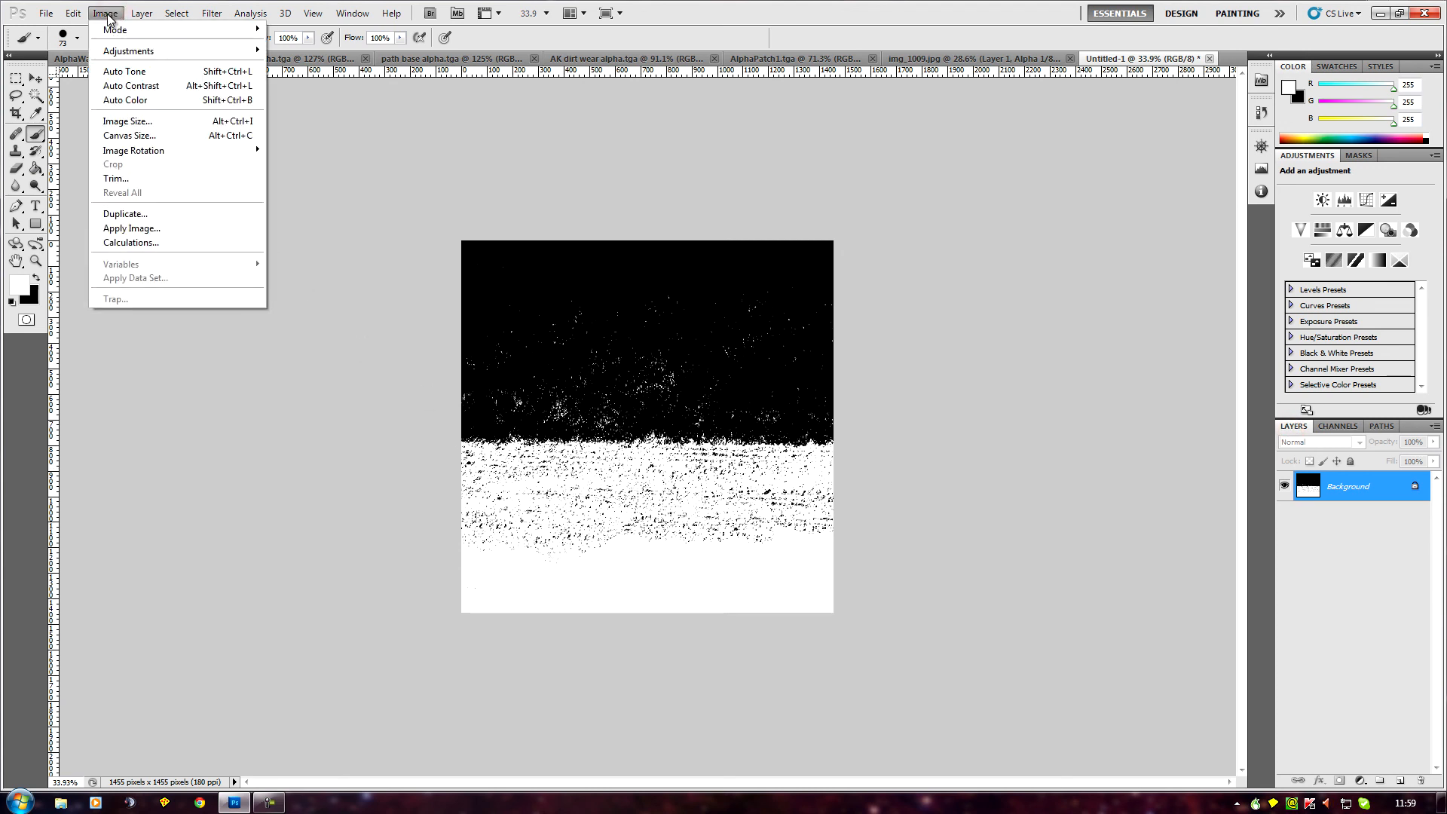
left_click(108, 18)
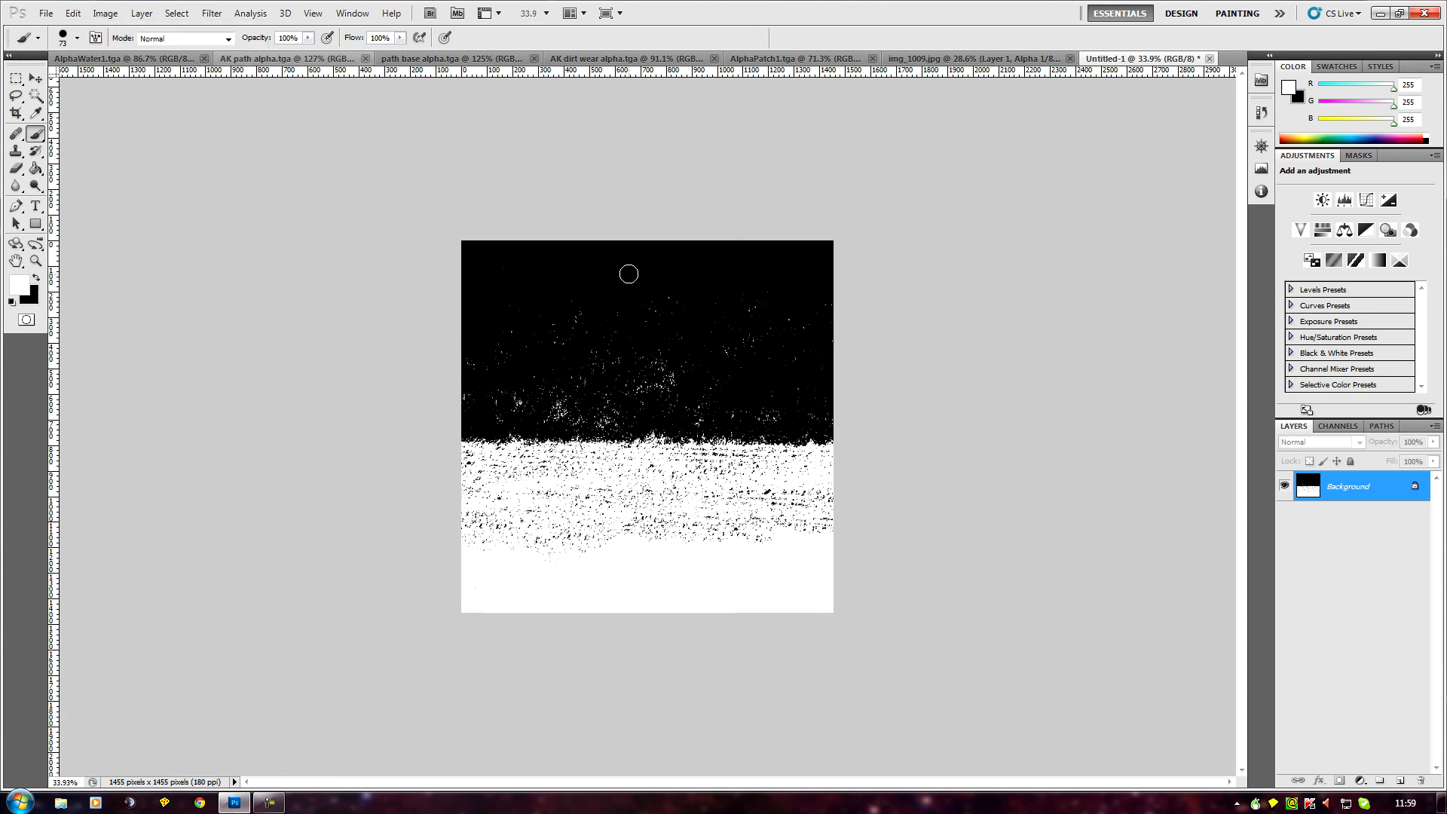
left_click(179, 14)
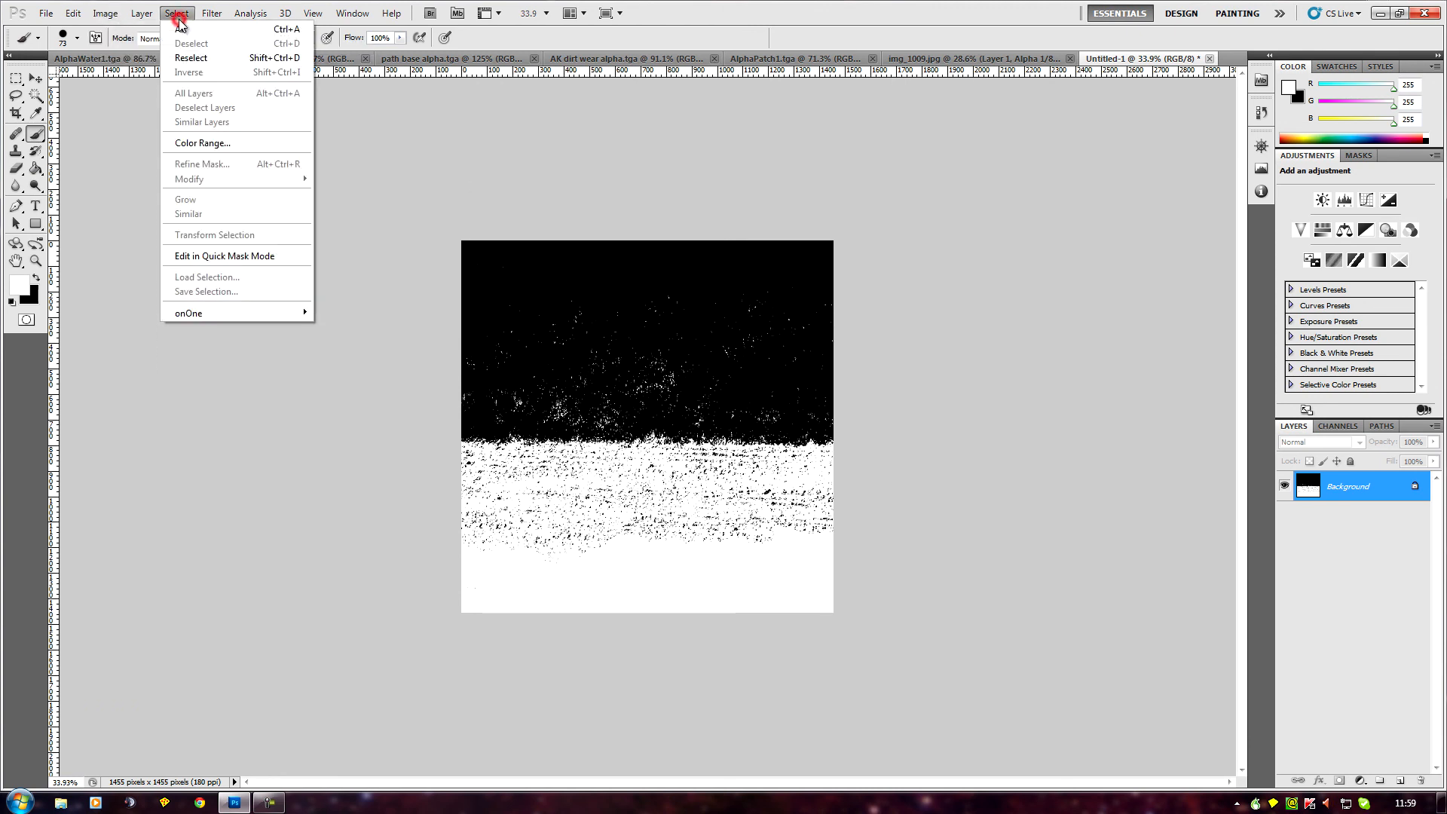
left_click(182, 27)
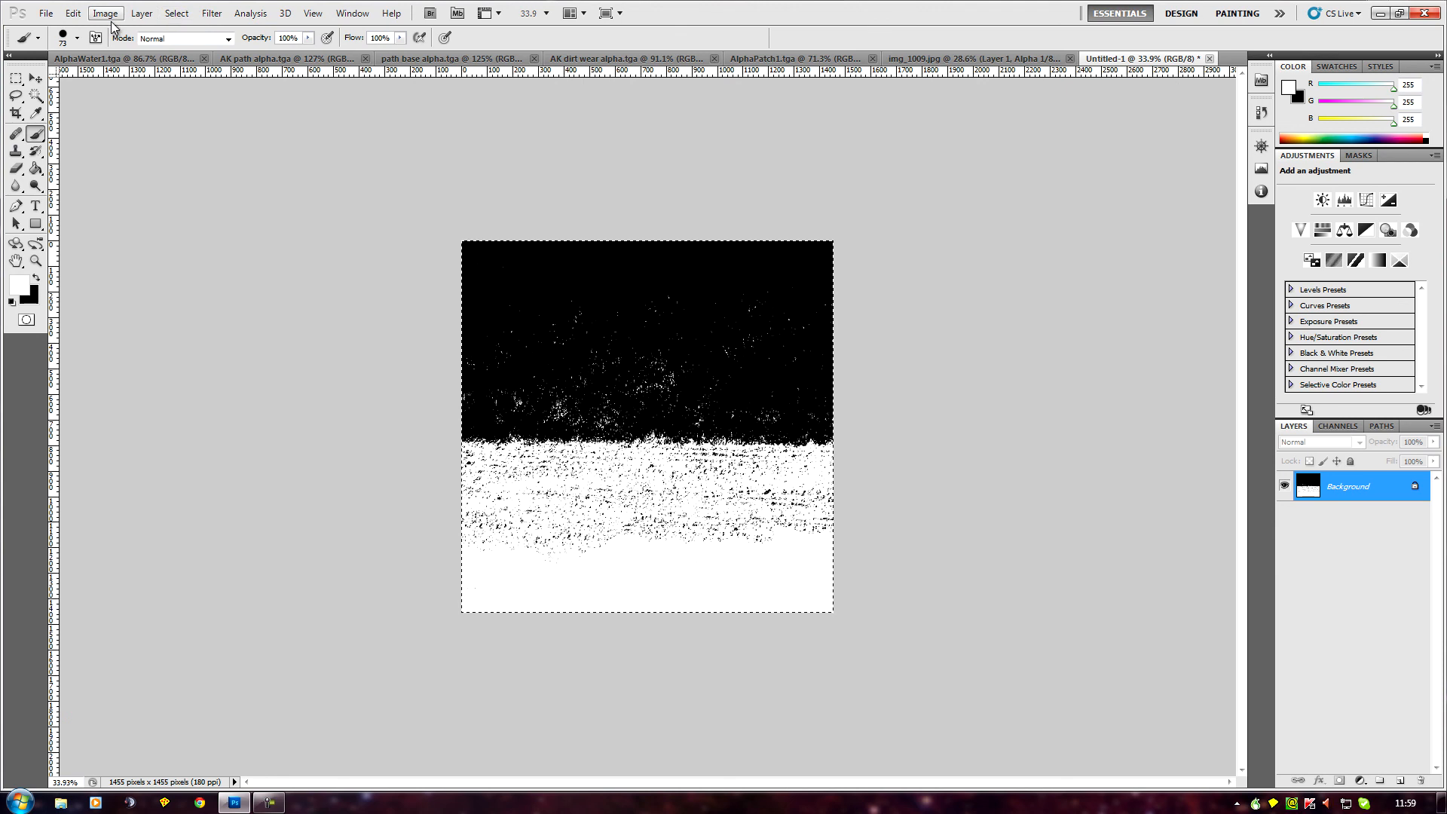
left_click(73, 13)
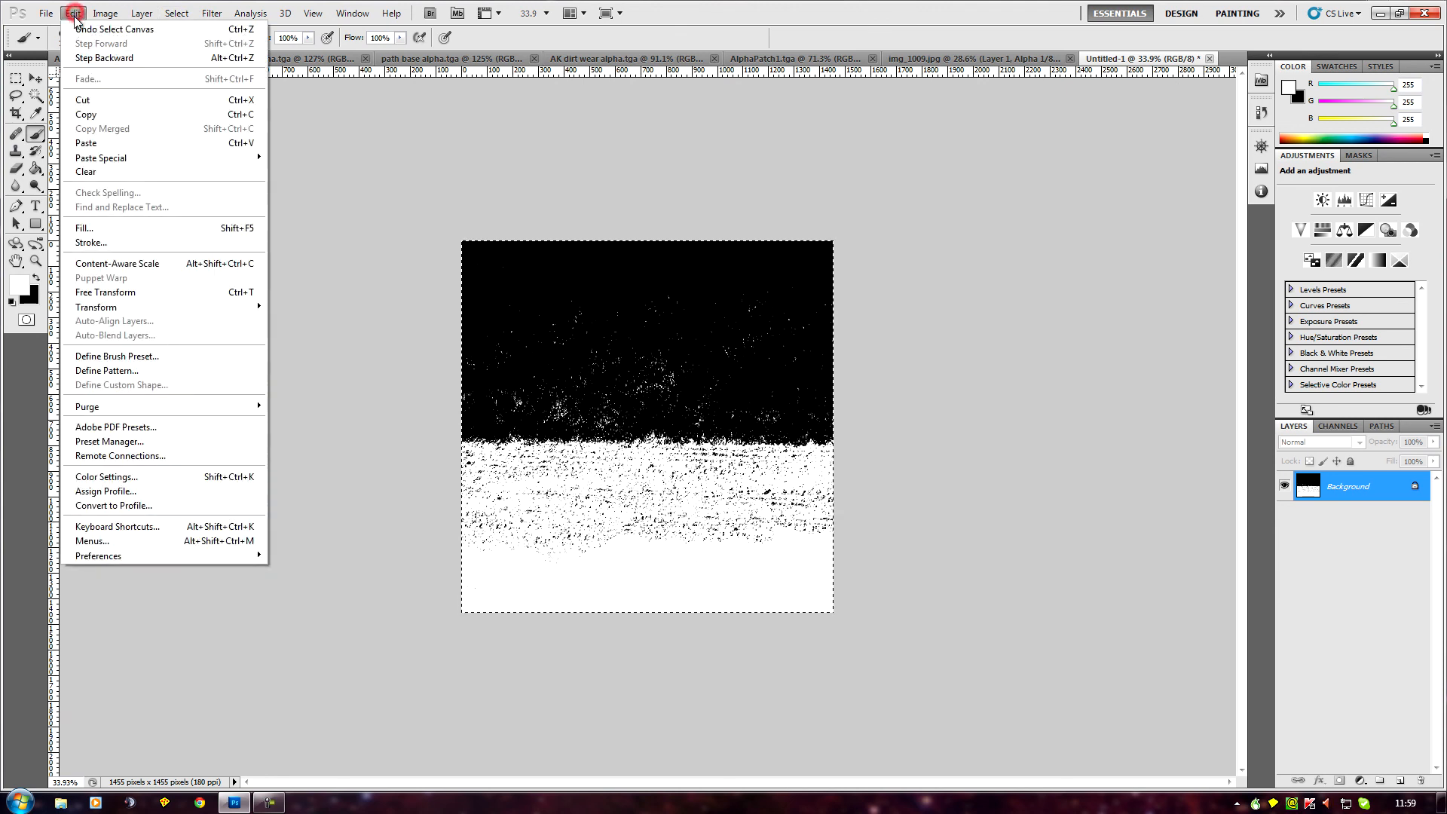
left_click(106, 114)
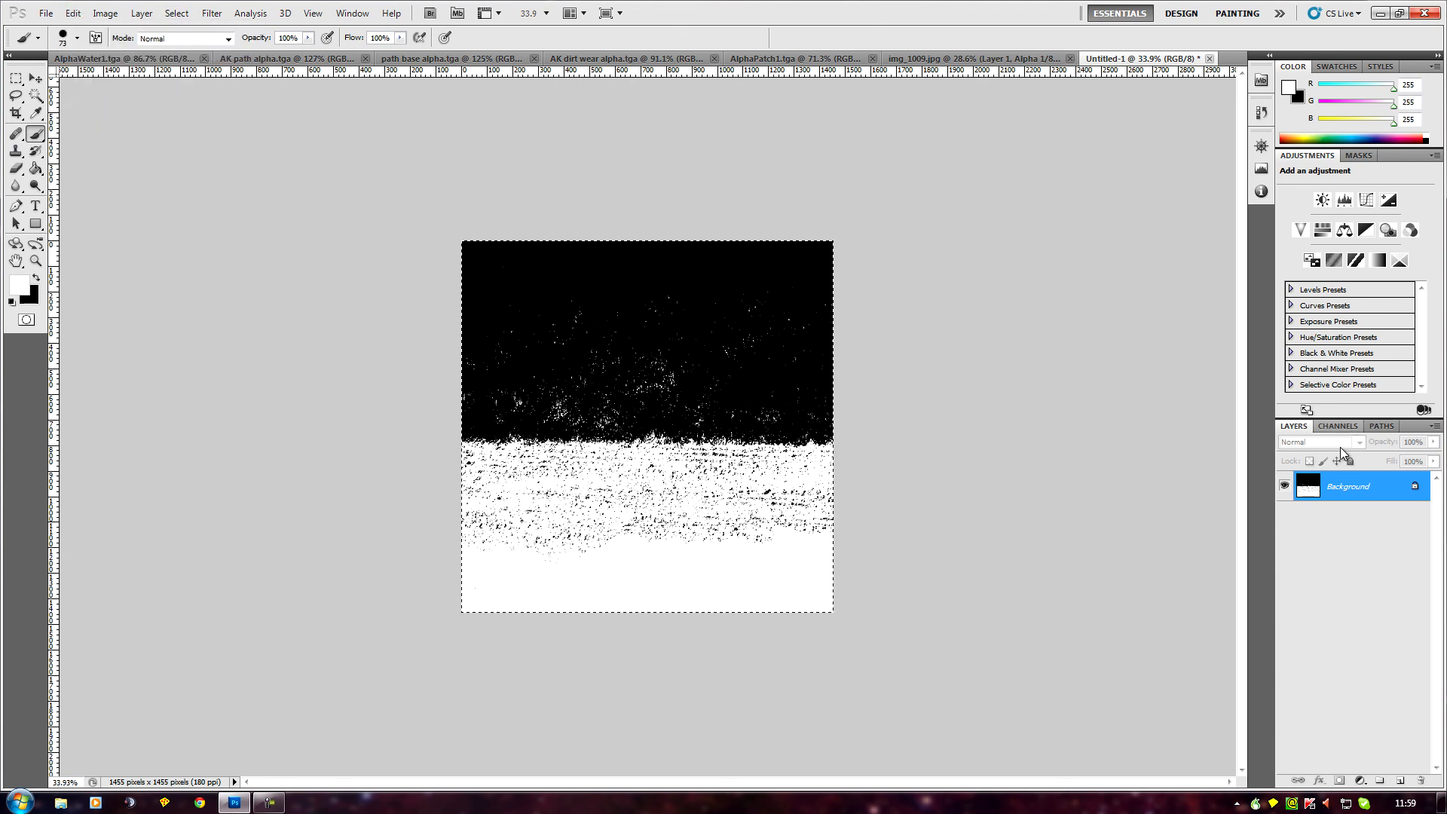
Save the full-canvas selection as a new alpha channel and make that channel active
left_click(1338, 426)
left_click(1378, 781)
left_click(1341, 557)
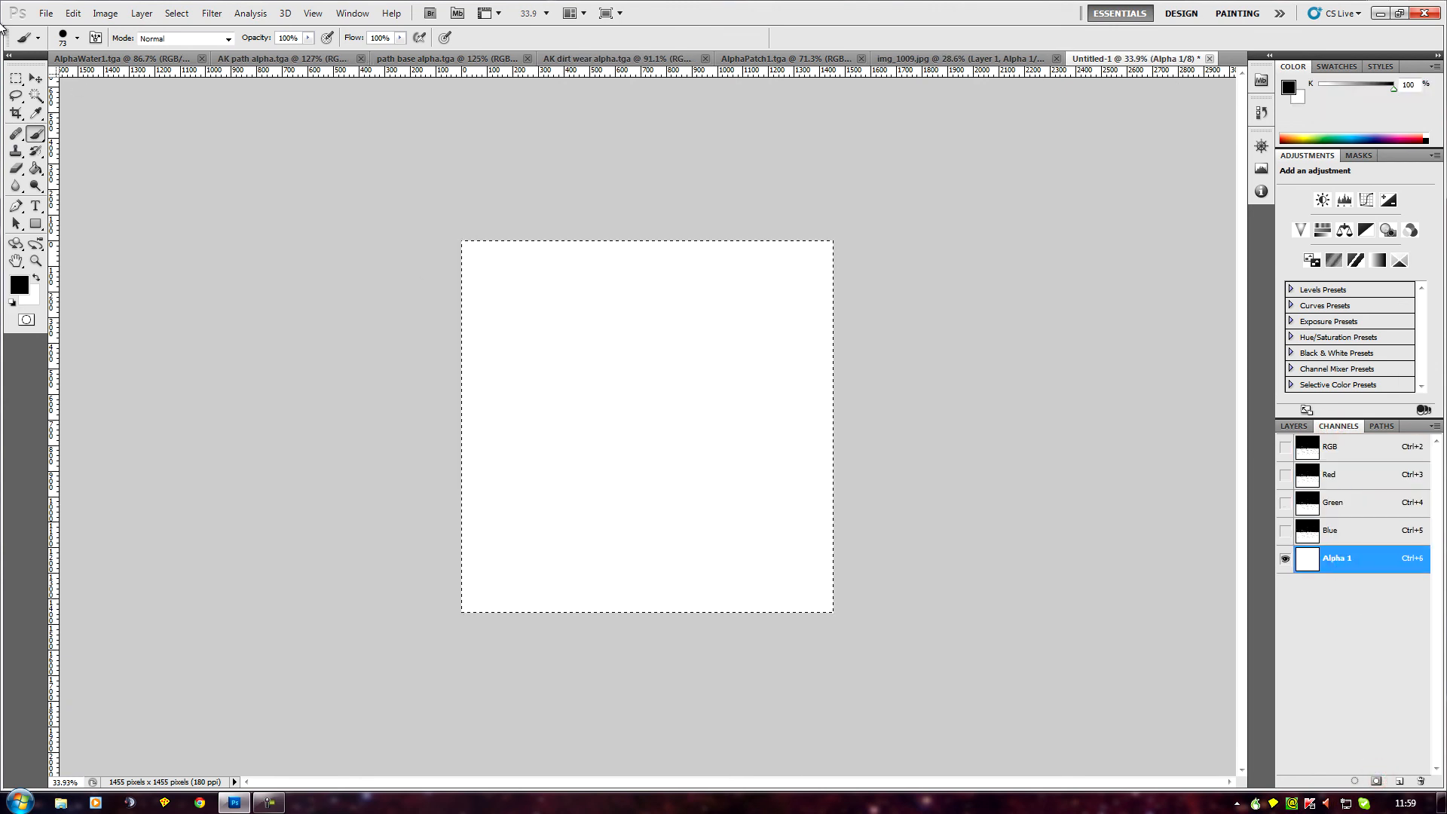
Paste the copied black-and-white edge image into the Alpha 1 channel and clear the selection
left_click(73, 13)
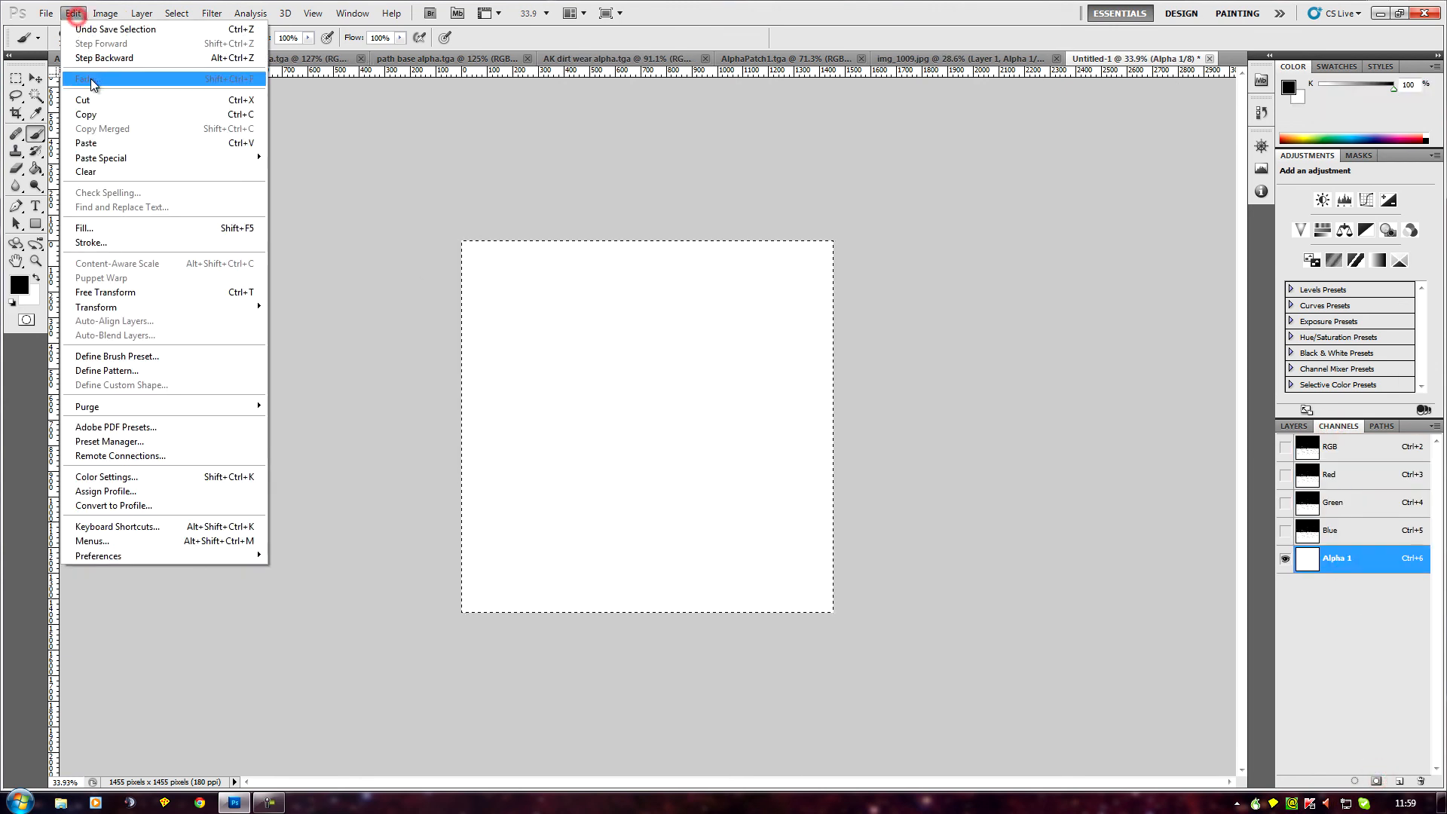
left_click(119, 145)
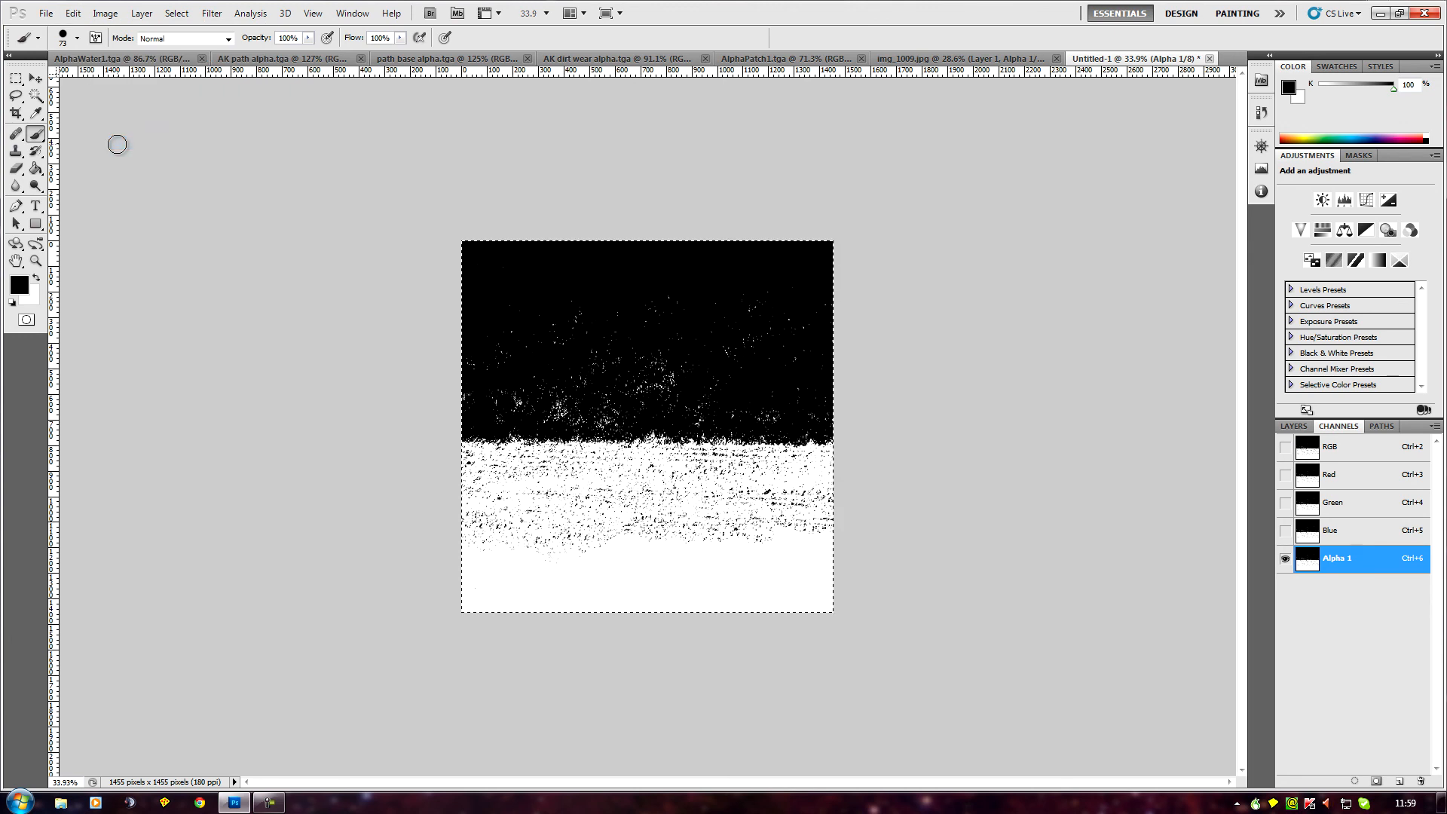
left_click(176, 13)
left_click(188, 43)
scroll(273, 217, "down", 3)
scroll(309, 285, "down", 4)
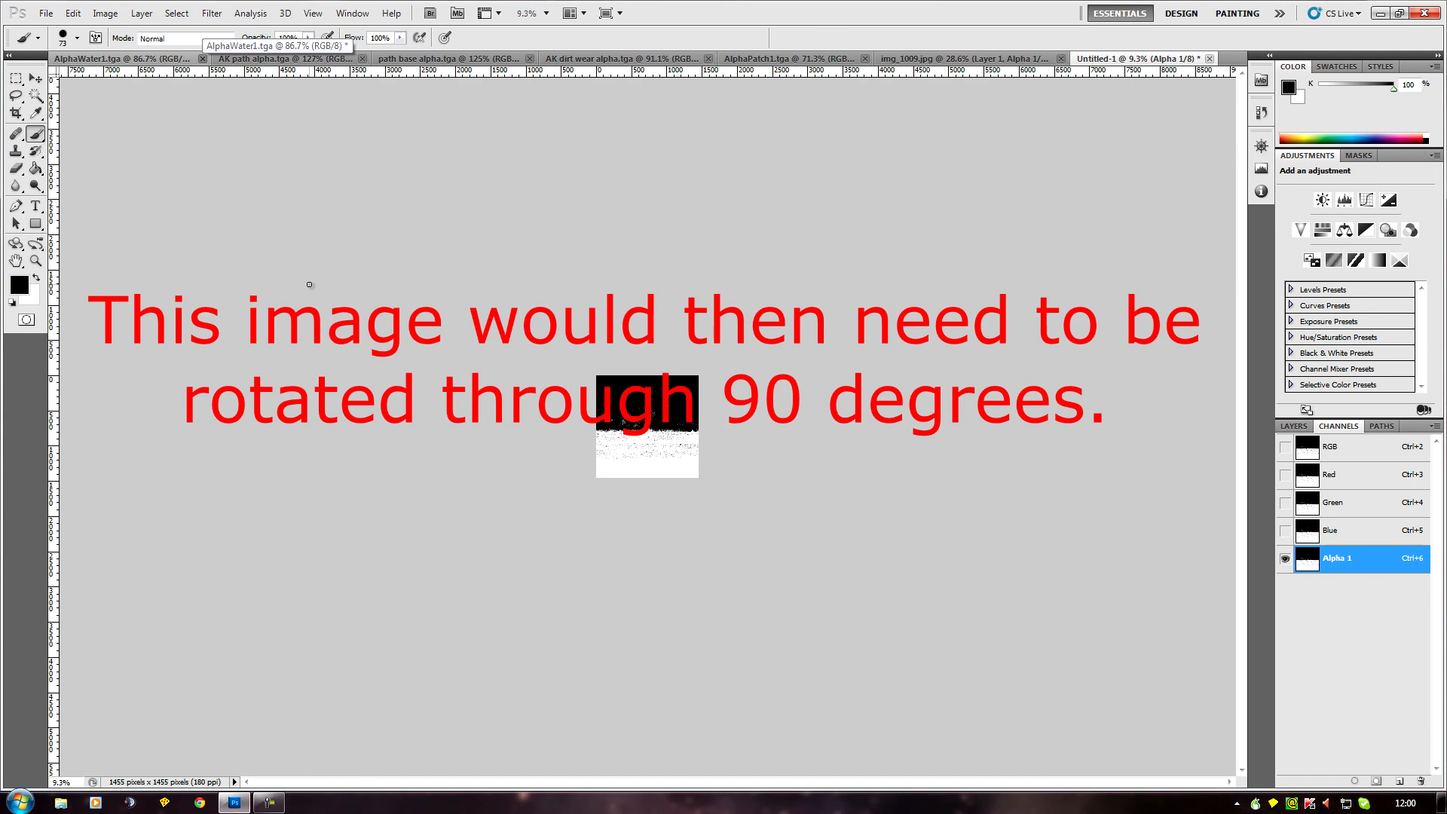
scroll(309, 284, "up", 8)
scroll(264, 296, "down", 2)
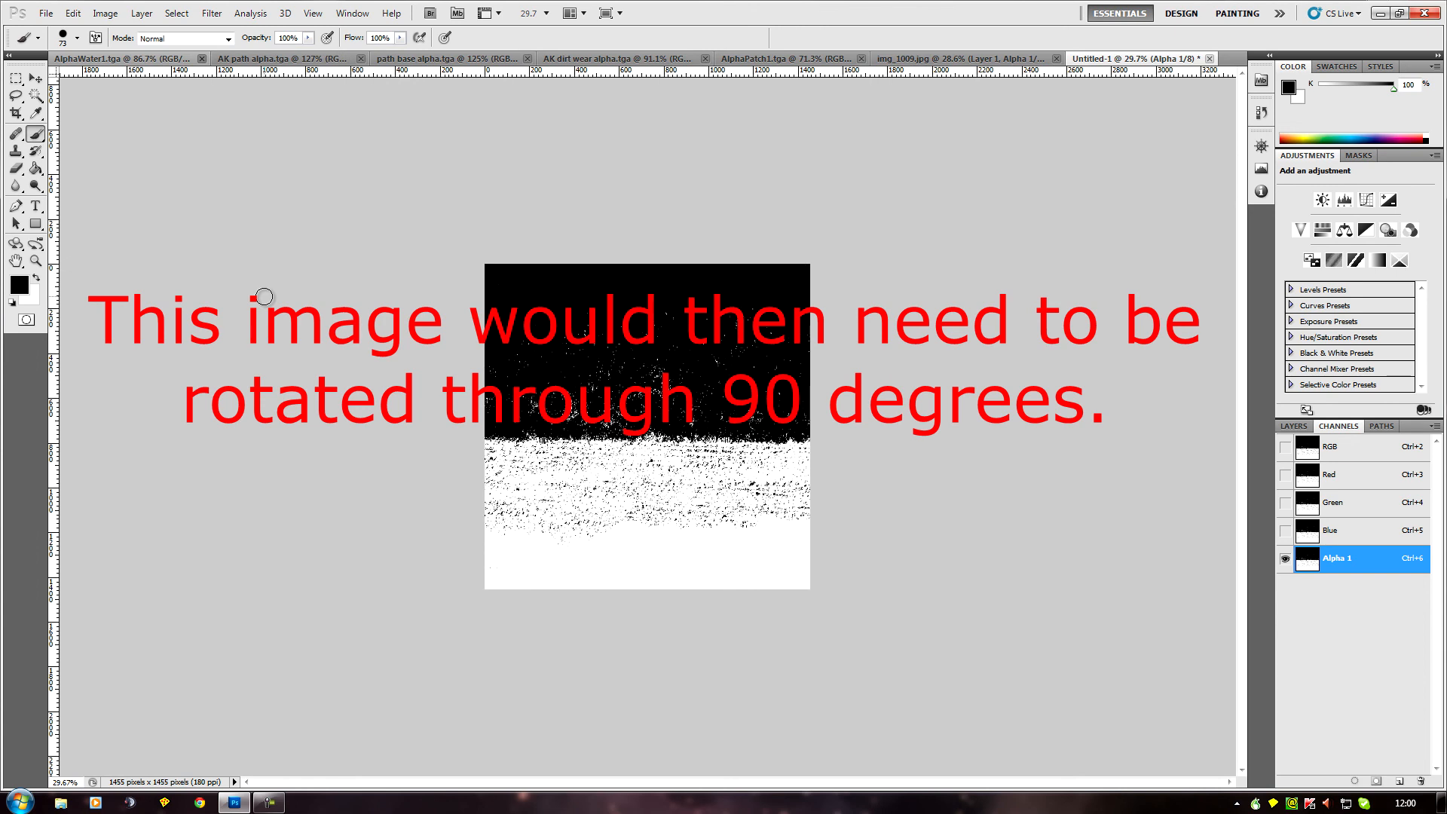
left_click(1294, 426)
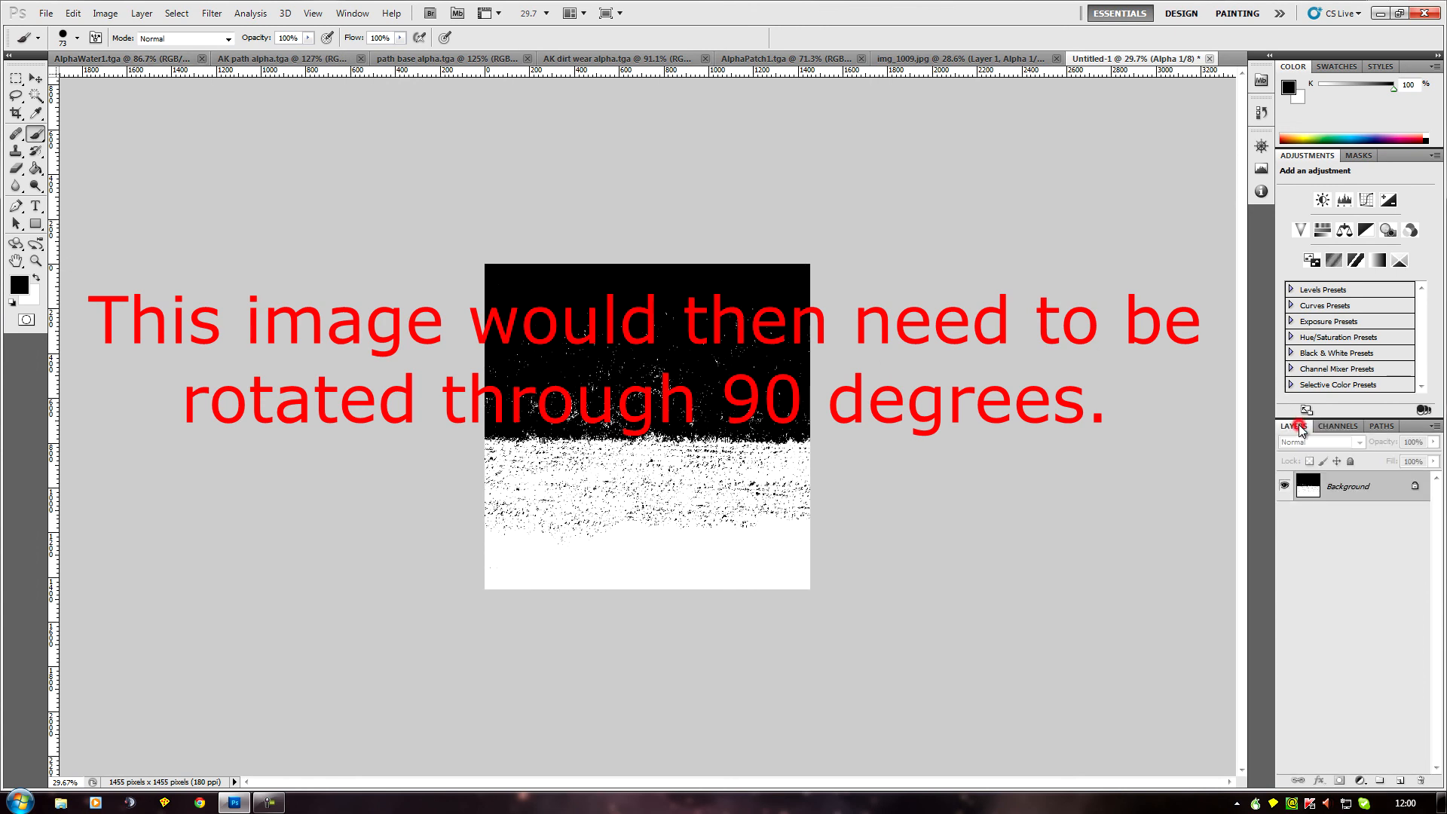
scroll(339, 403, "down", 1)
scroll(336, 402, "down", 1)
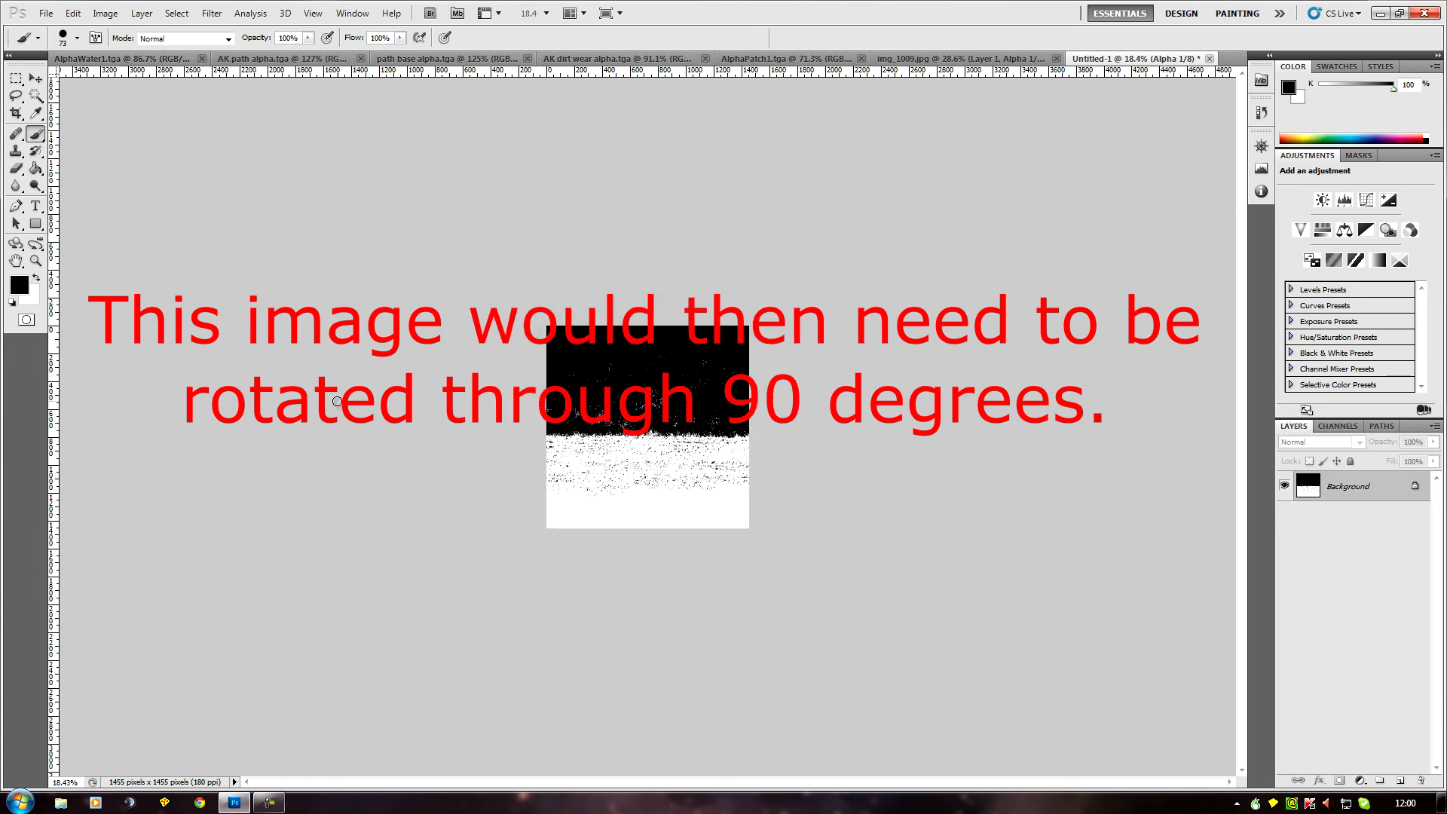
scroll(337, 402, "up", 2)
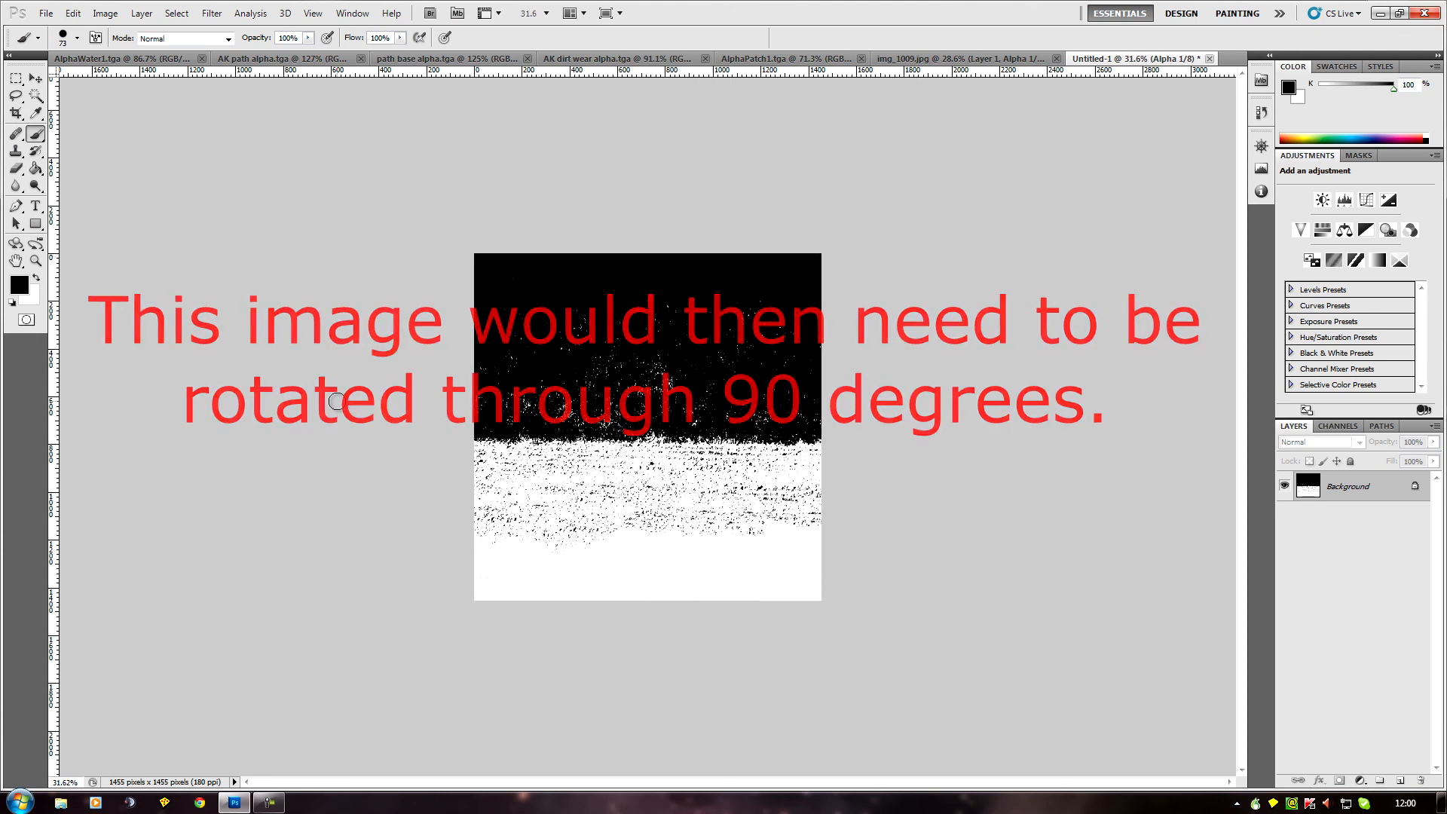
scroll(337, 402, "down", 1)
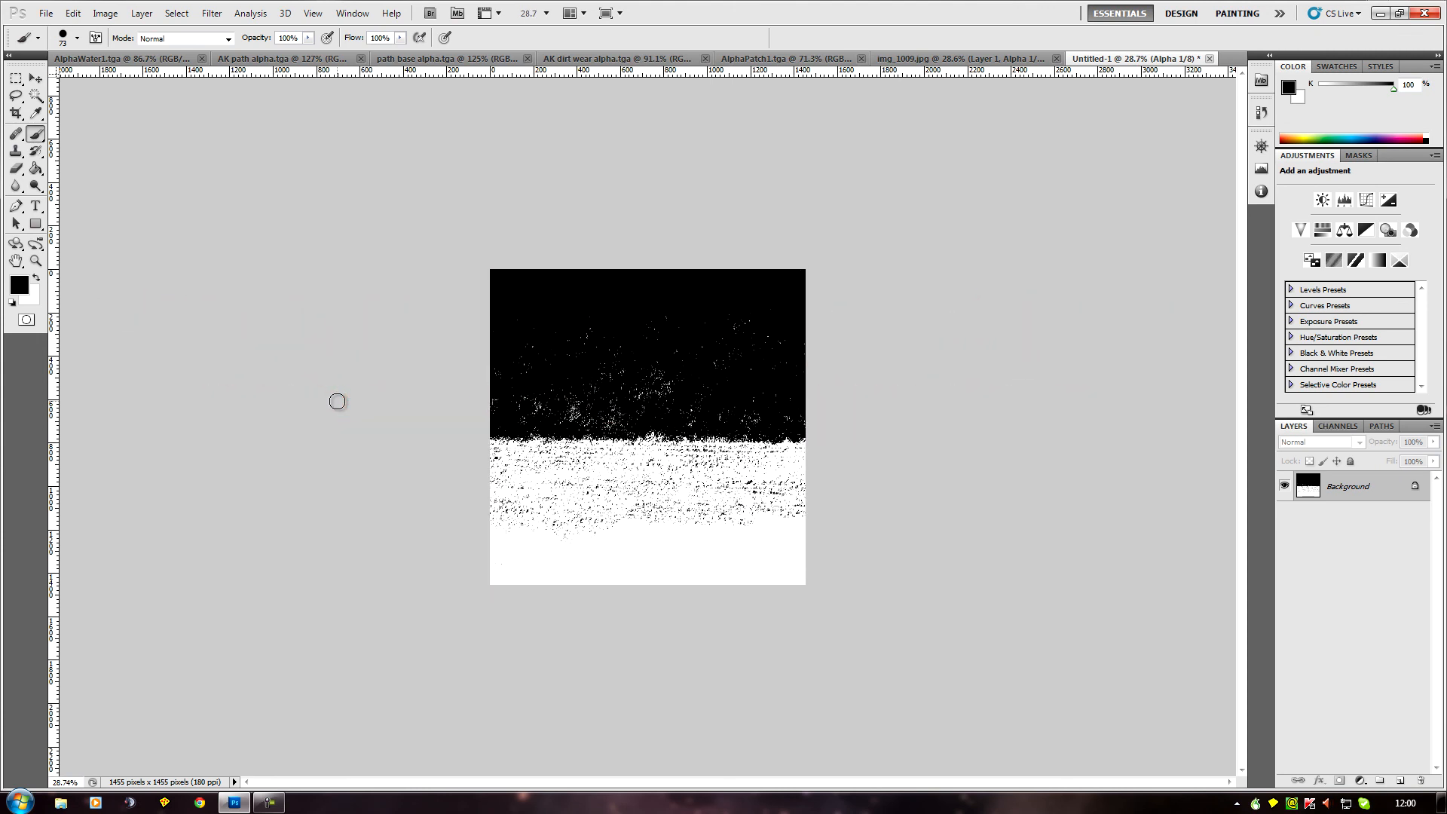